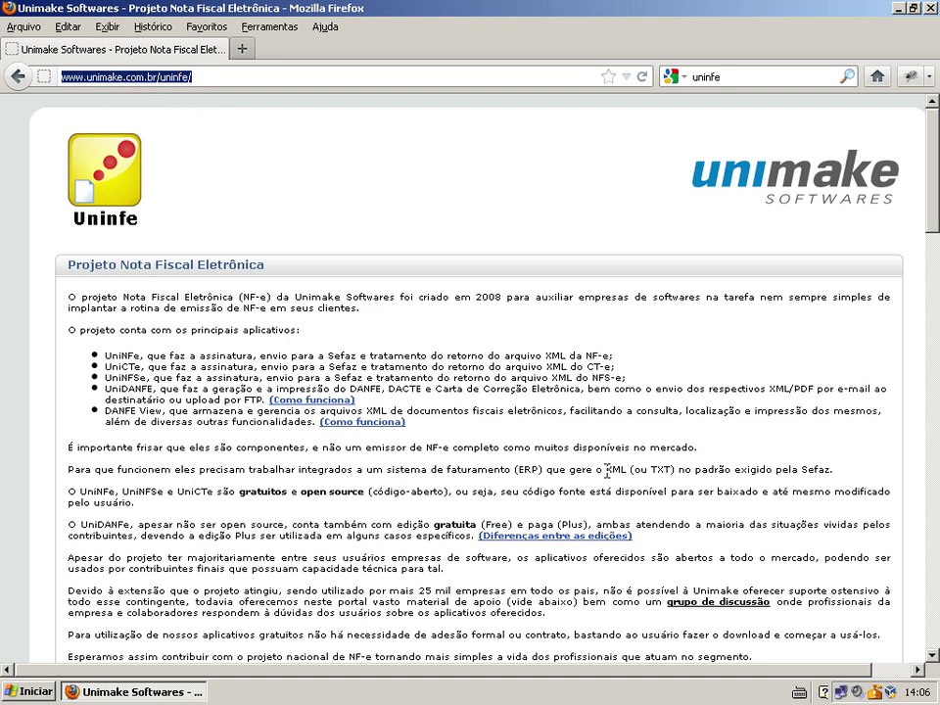
- Find the C# source code entry for UniNFe and UniCTe (SourceForge) in the download list and open it
scroll(436, 413, "down", 10)
scroll(260, 285, "up", 3)
scroll(261, 285, "down", 10)
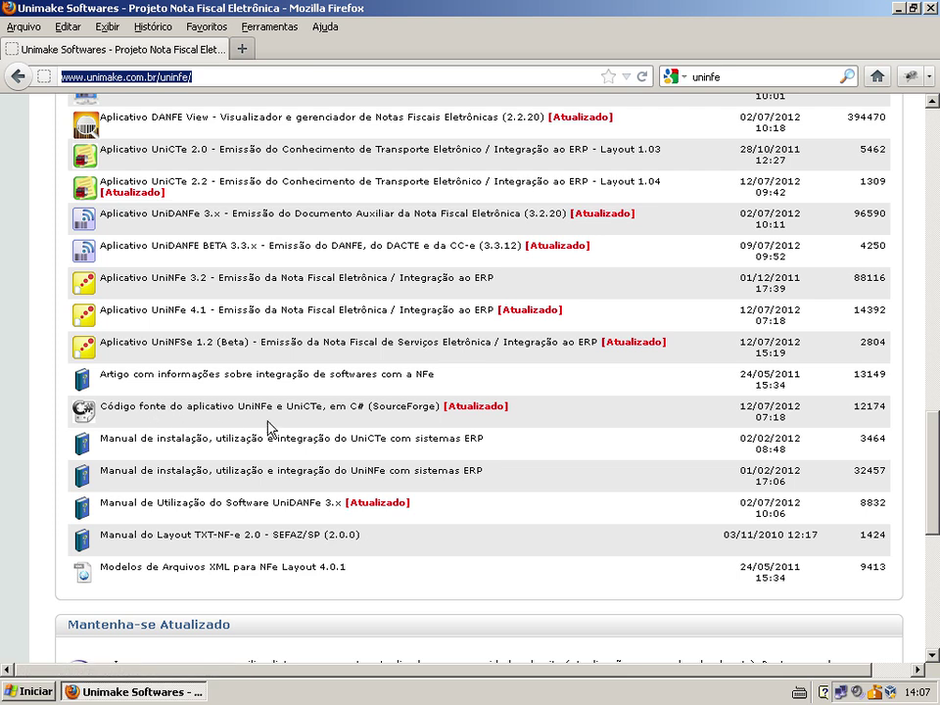
left_click(350, 417)
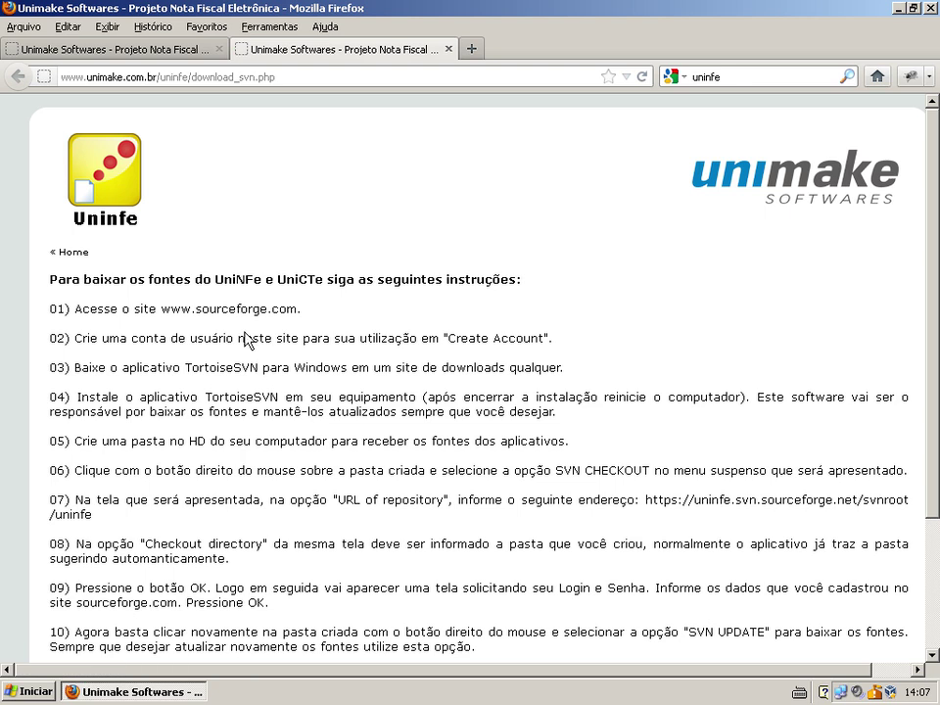
- Read through the instructions for downloading the UniNFe and UniCTe sources, including the SourceForge address, and close that page
scroll(218, 286, "down", 2)
scroll(118, 274, "up", 2)
left_click_drag(52, 278, 571, 283)
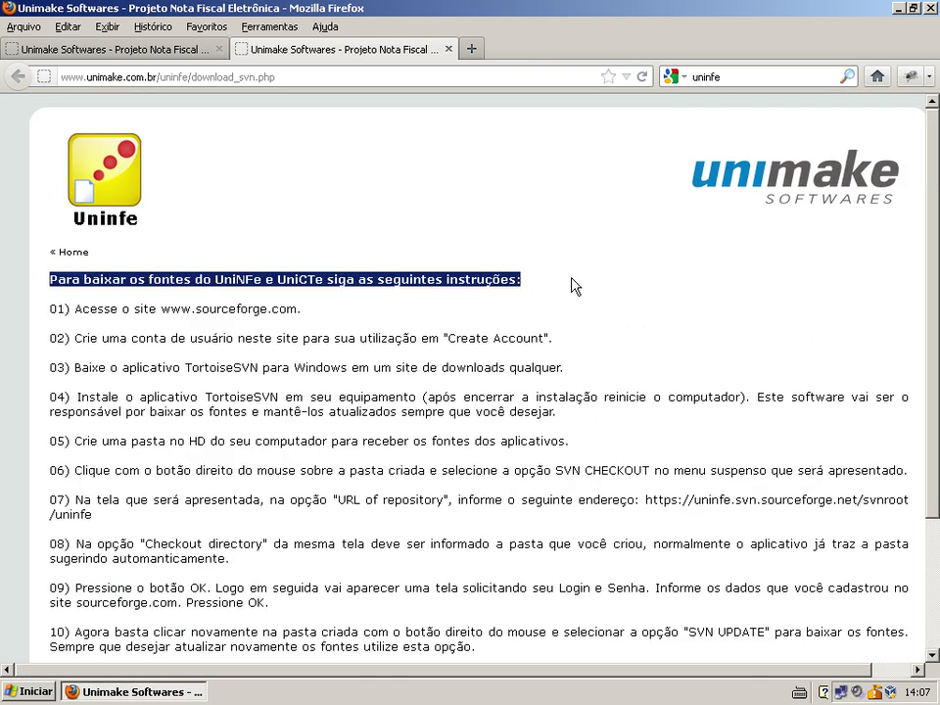
left_click(580, 283)
left_click_drag(330, 337, 165, 312)
left_click(318, 261)
left_click_drag(302, 312, 157, 311)
left_click(331, 311)
left_click_drag(323, 311, 163, 311)
left_click(176, 395)
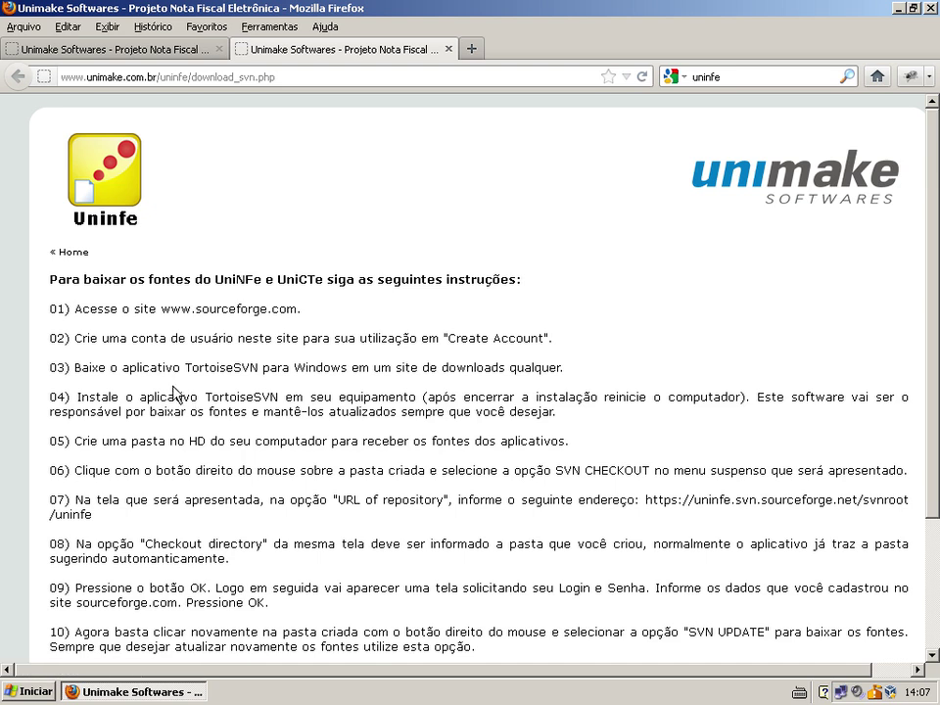
scroll(152, 424, "down", 3)
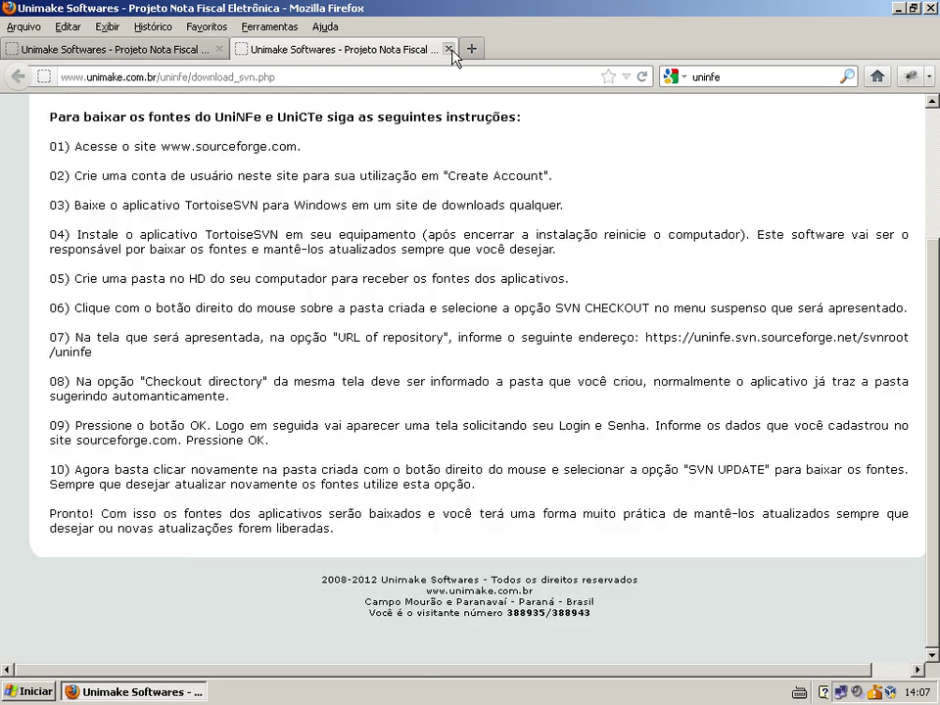
left_click(448, 49)
- Browse the desktop's uninfe folder down to uninfe\bin and close the folder window
left_click(897, 9)
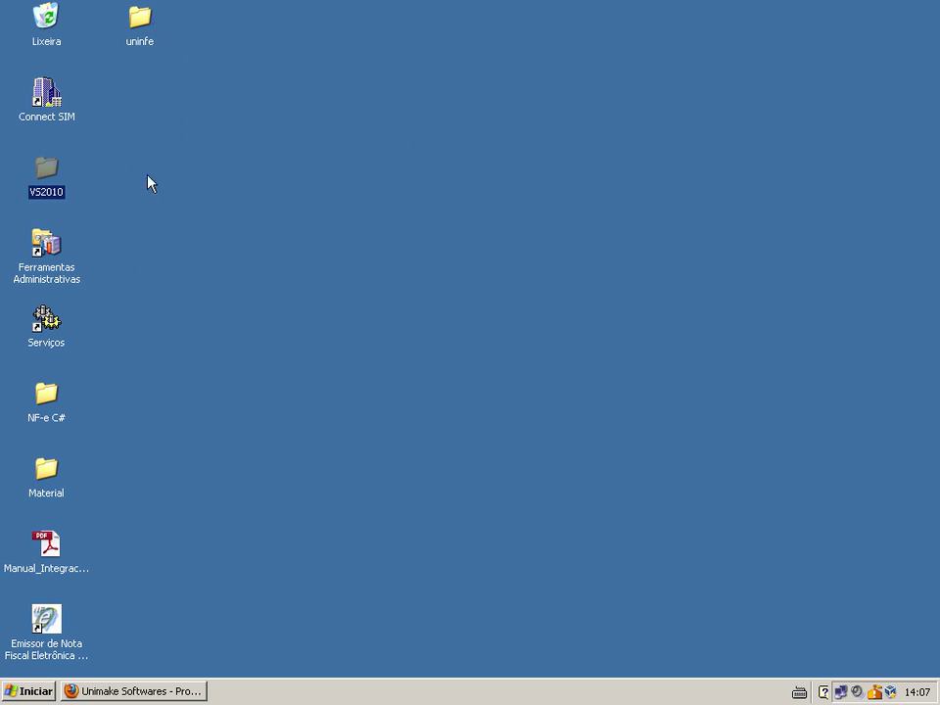
double_click(153, 27)
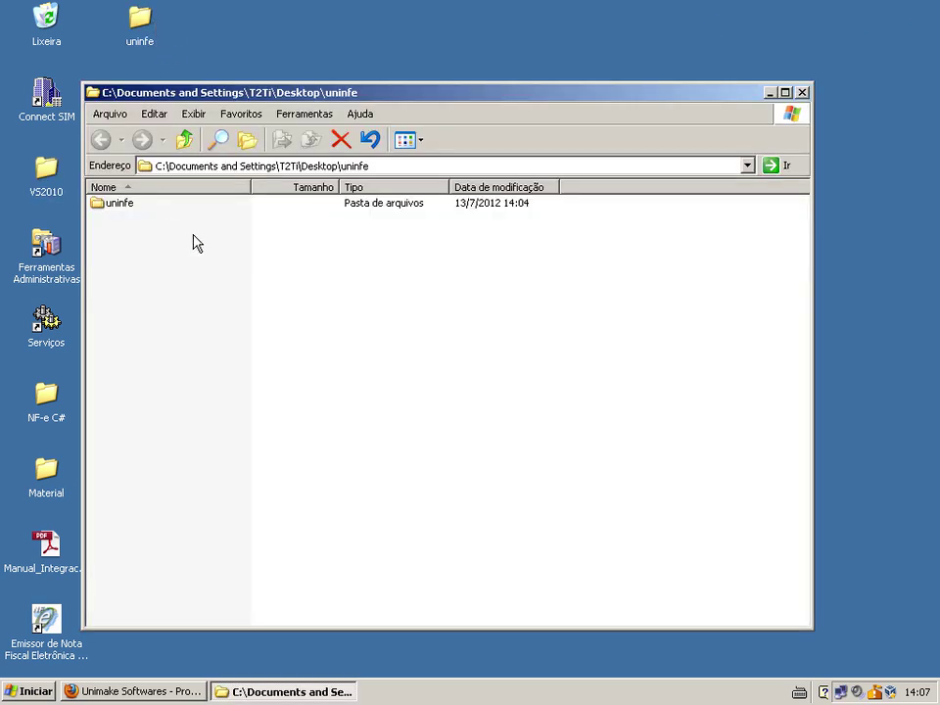
double_click(123, 206)
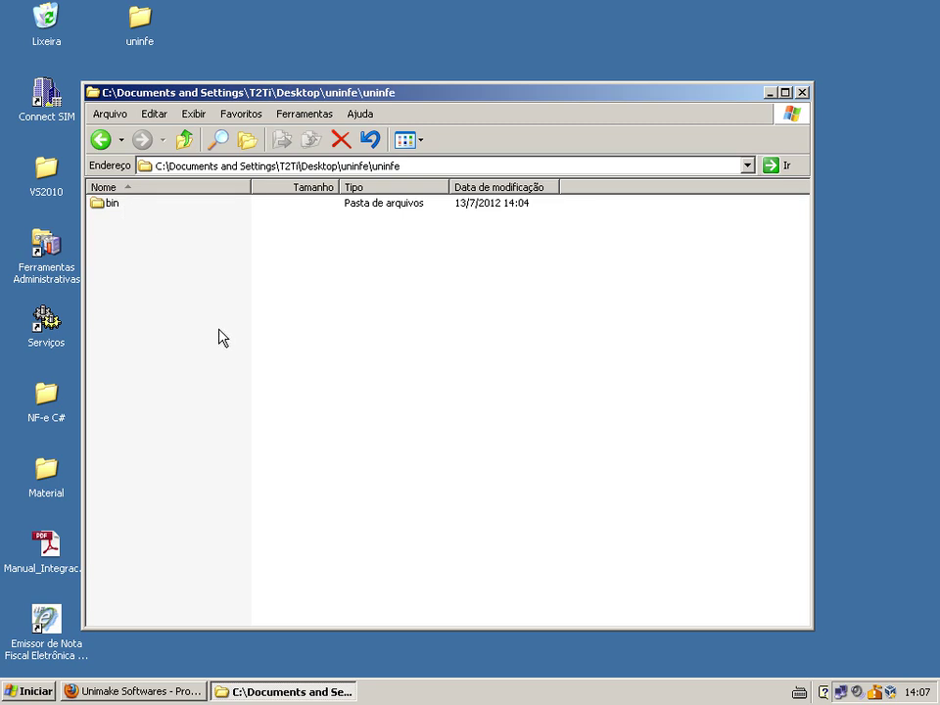
double_click(114, 205)
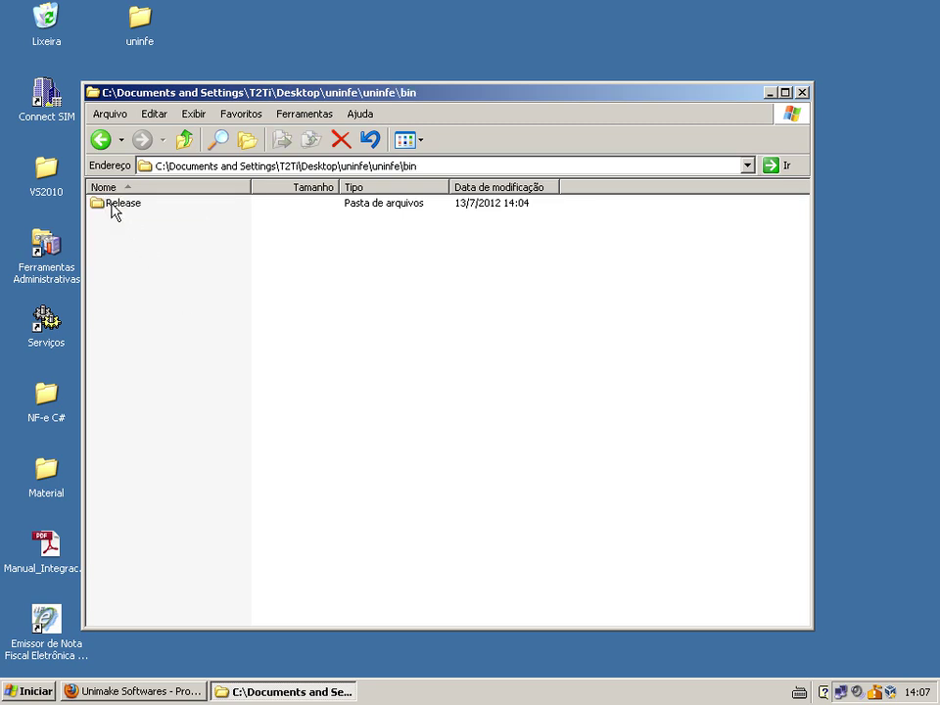
left_click(801, 92)
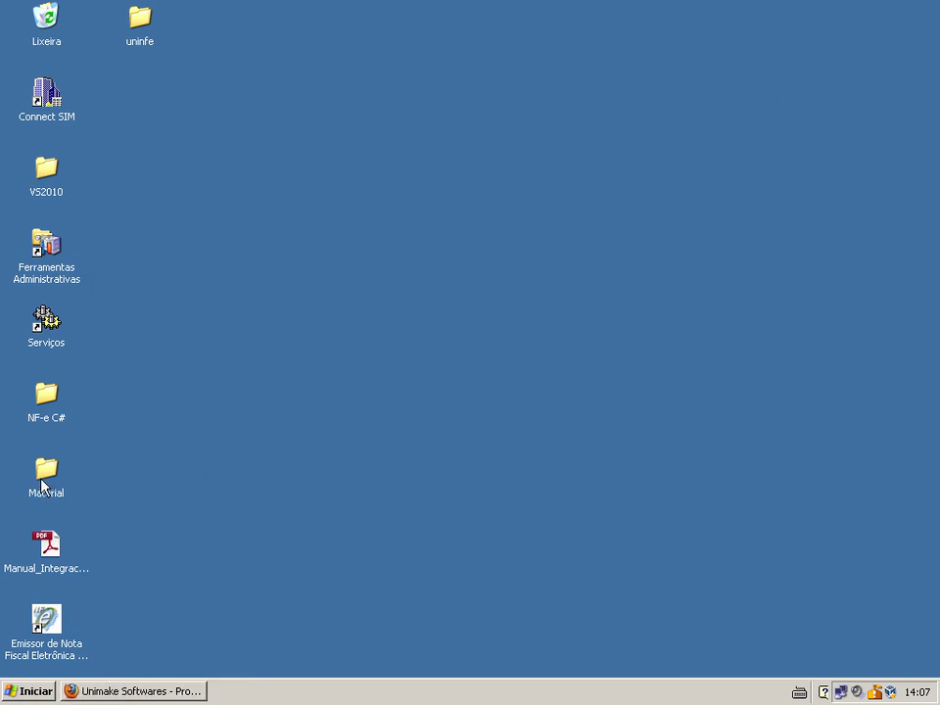
- Open the ClientNFe folder inside VS2010 on the desktop and examine its Uninfe subfolder
double_click(45, 181)
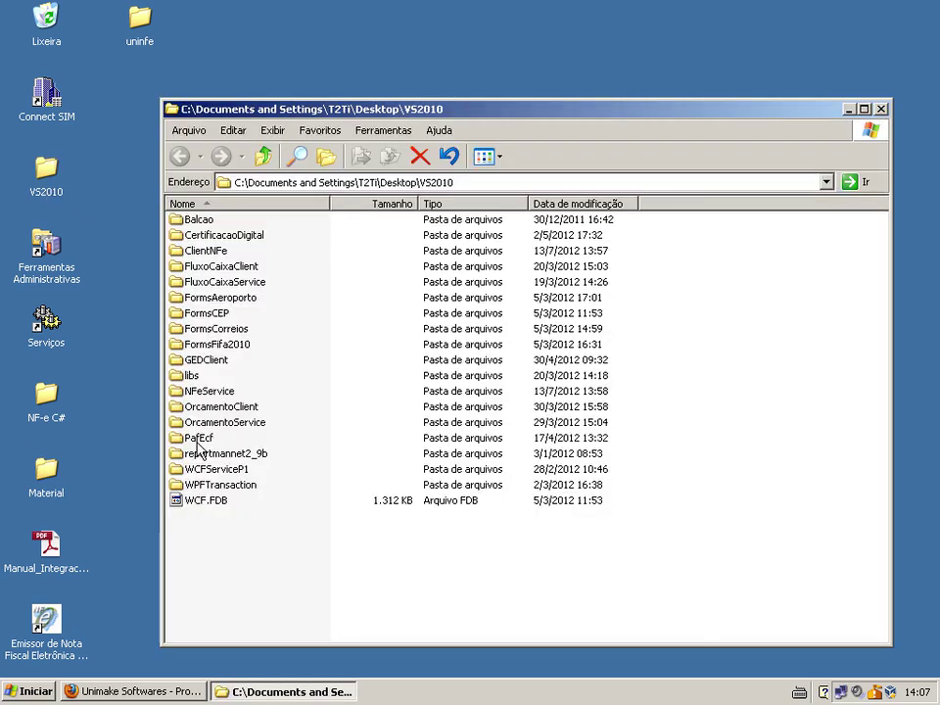
double_click(205, 252)
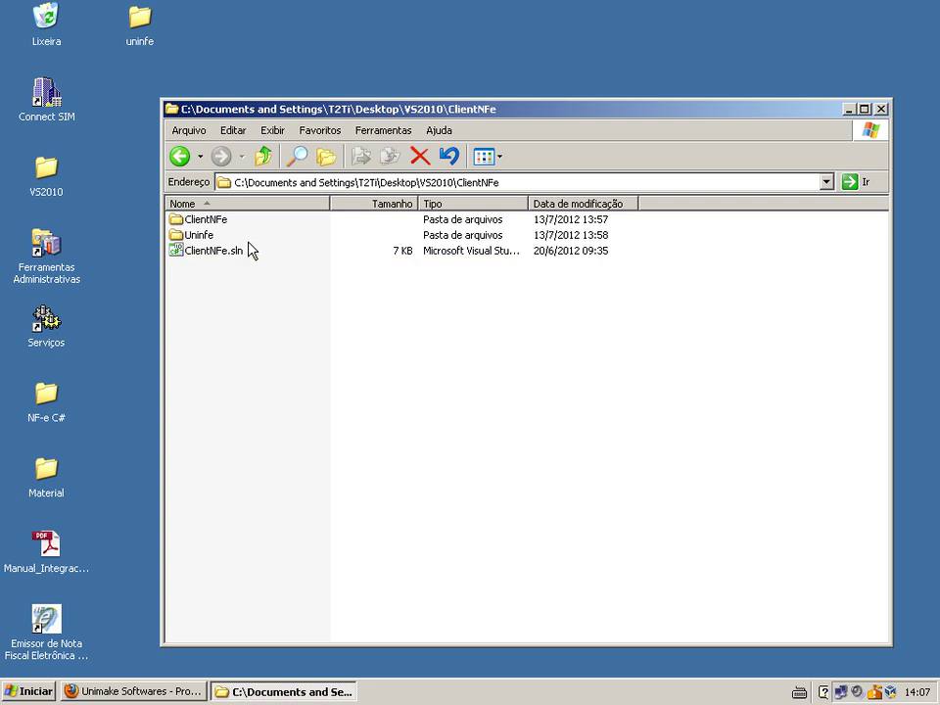
left_click(203, 219)
double_click(199, 235)
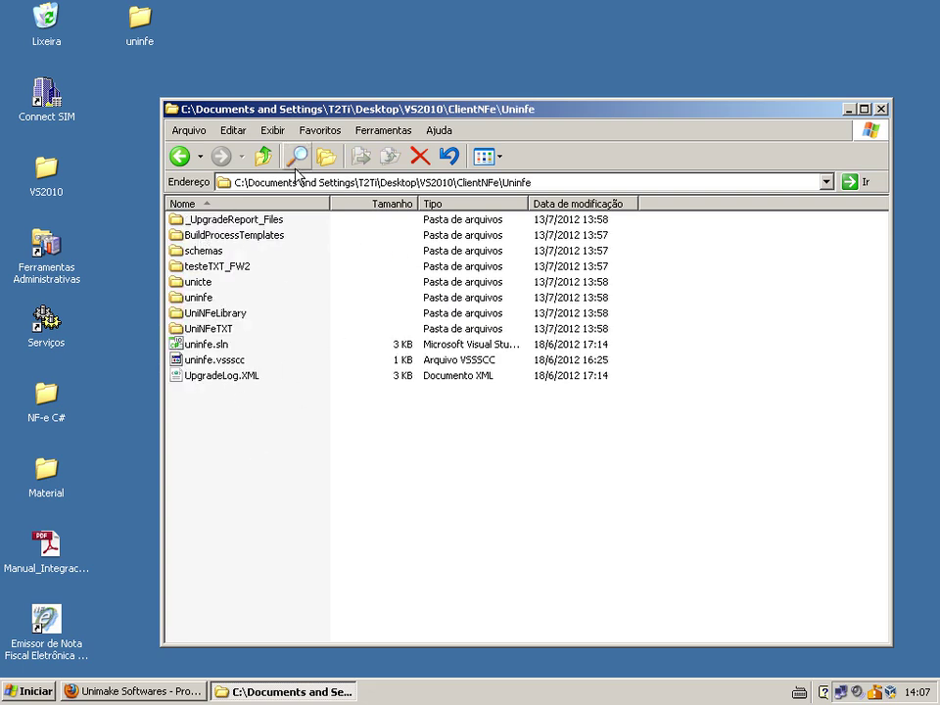
left_click(263, 156)
left_click(221, 221)
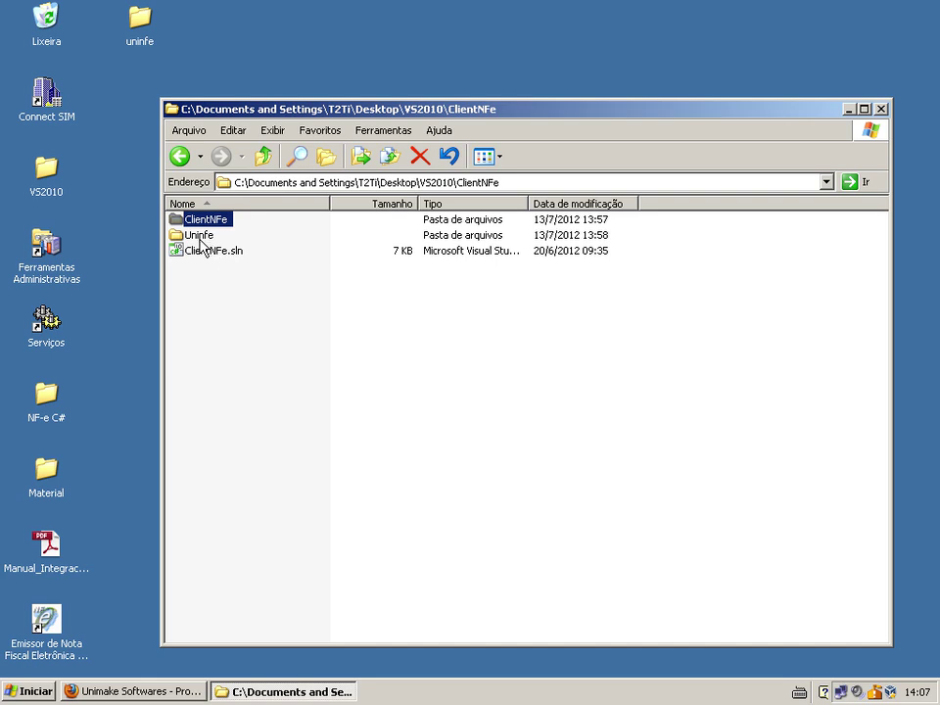
double_click(198, 236)
left_click(263, 156)
left_click(201, 235)
- Switch to Firefox to review the UniNFe source code entry in the download list, and return to the ClientNFe folder
left_click(157, 689)
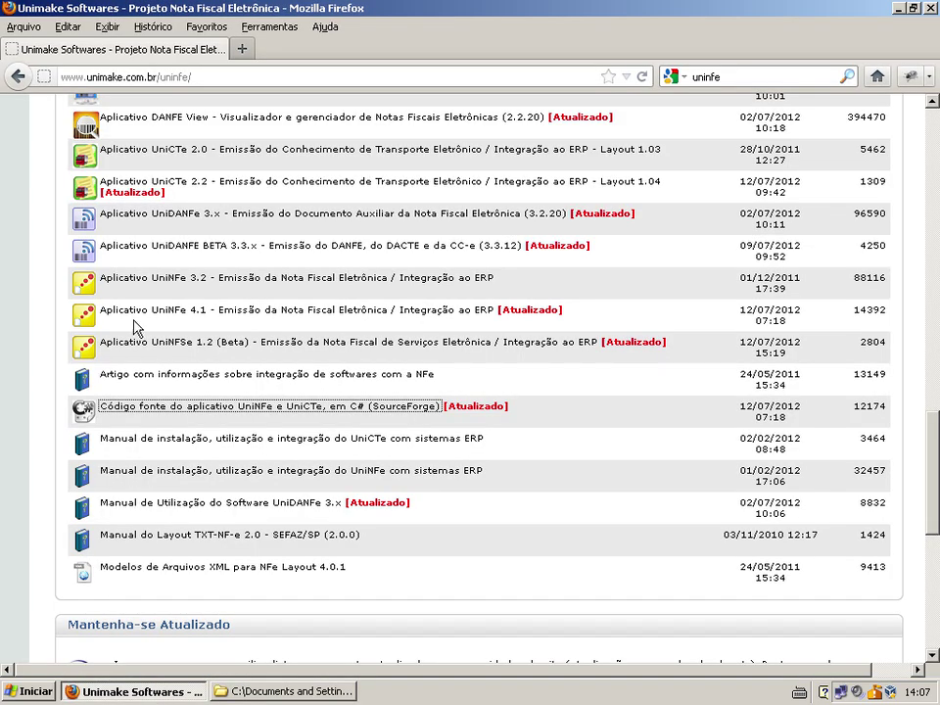
left_click(108, 410)
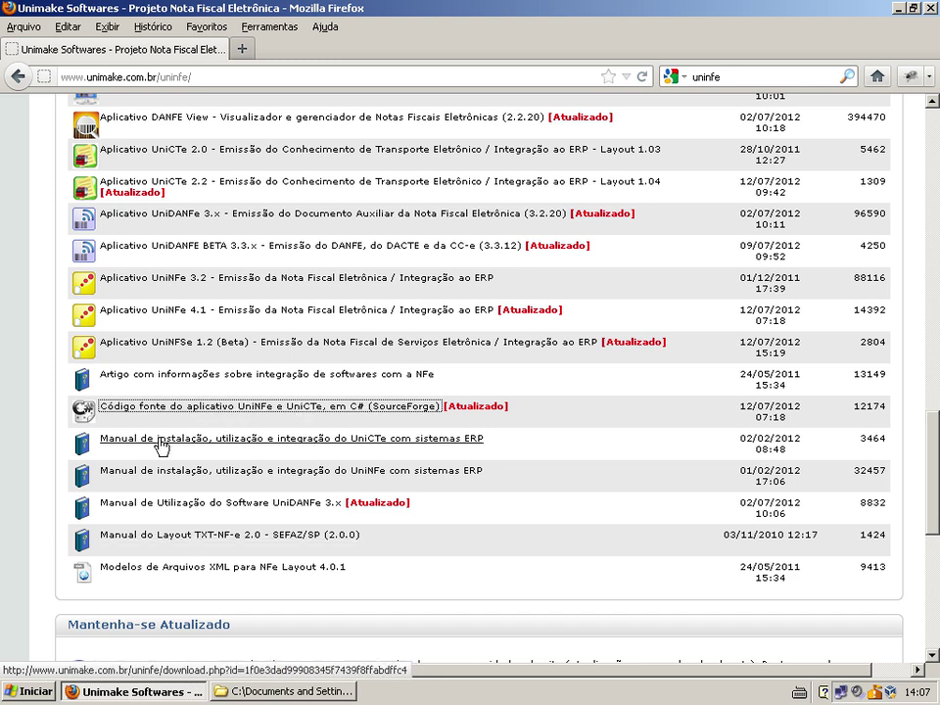
left_click(256, 691)
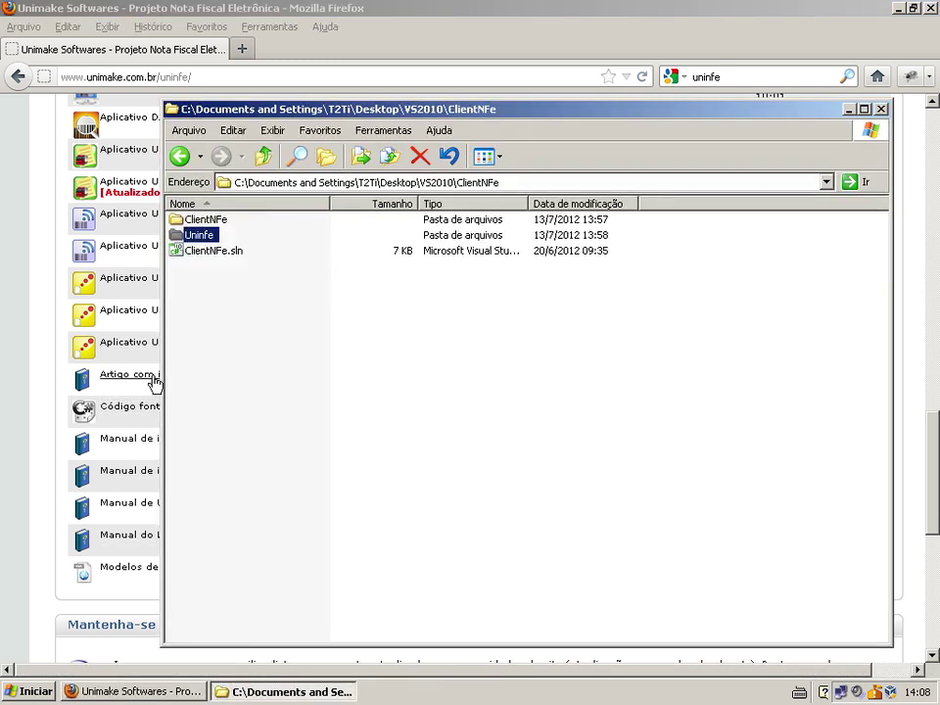
- Locate the uninfe.sln solution file in the Uninfe folder and close the folder window
double_click(200, 236)
left_click(207, 344)
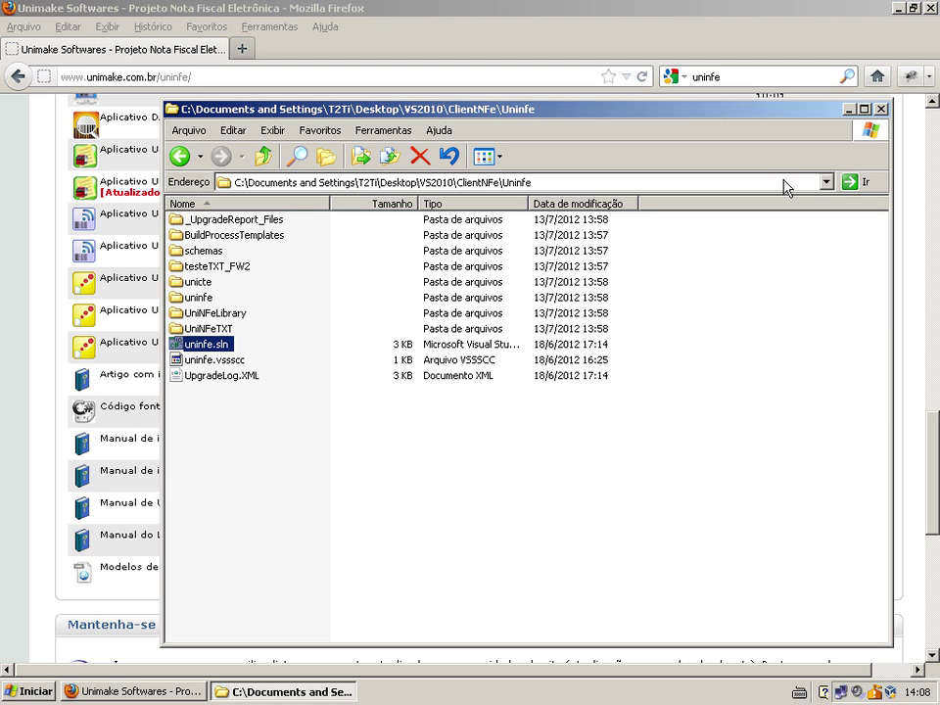
left_click(880, 109)
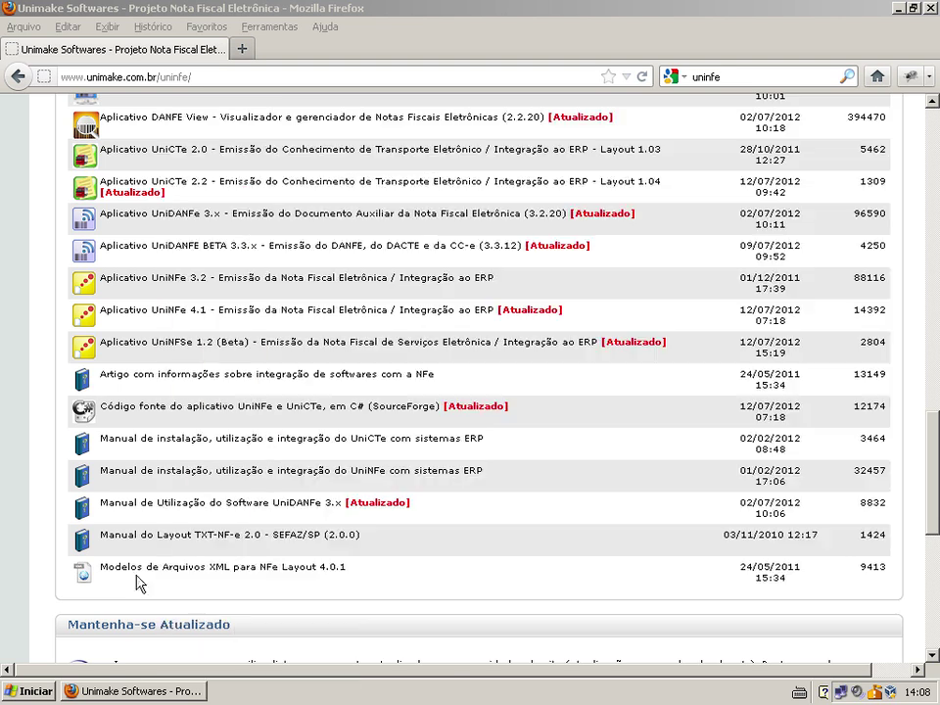
- Start Visual C# 2010 Express and open the recent project uninfe
left_click(32, 692)
left_click(54, 403)
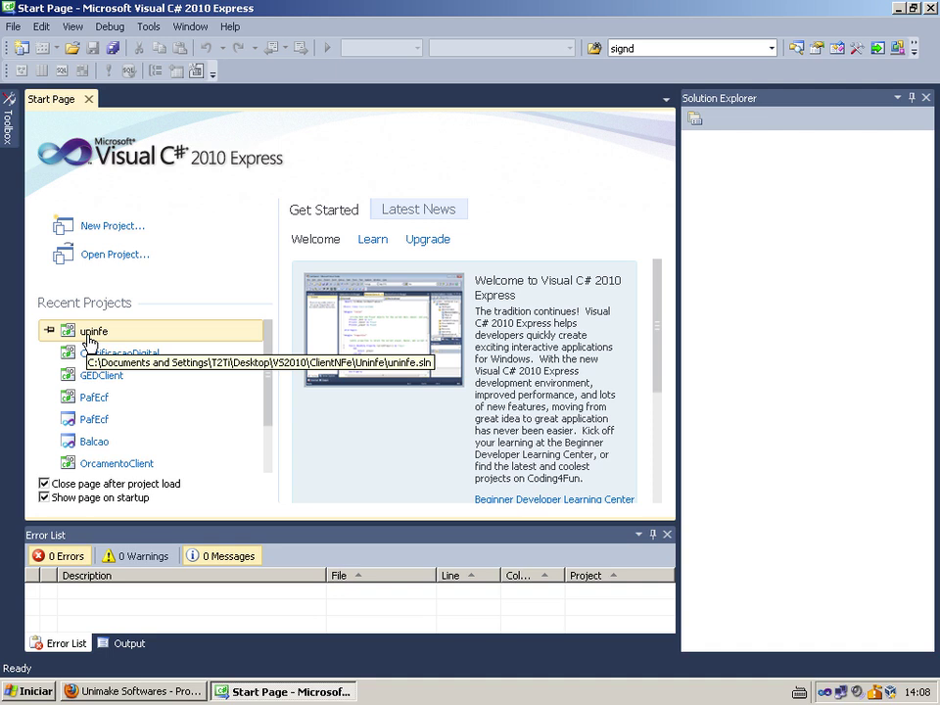
left_click(89, 337)
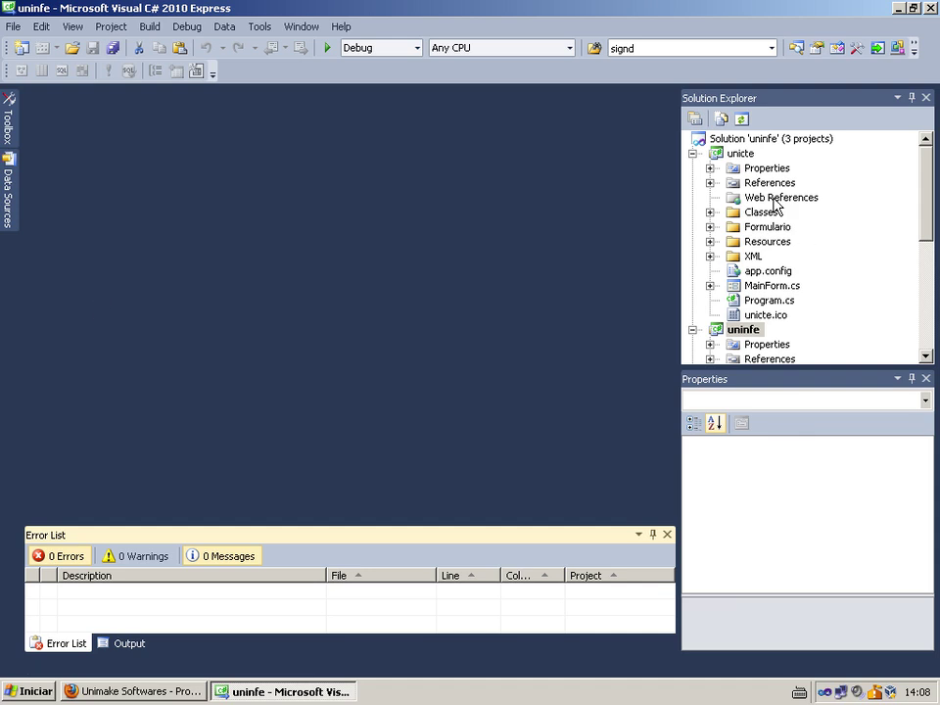
- Collapse the unicte, uninfe and UniNFeLibrary projects and go through the three of them in the solution tree
left_click(692, 152)
left_click(693, 168)
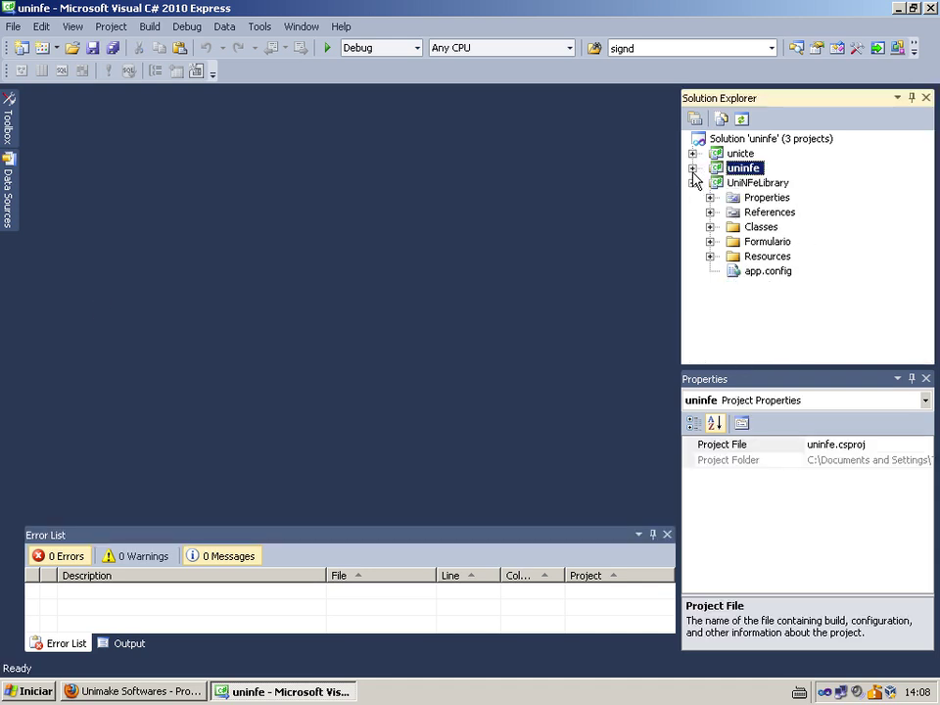
left_click(692, 183)
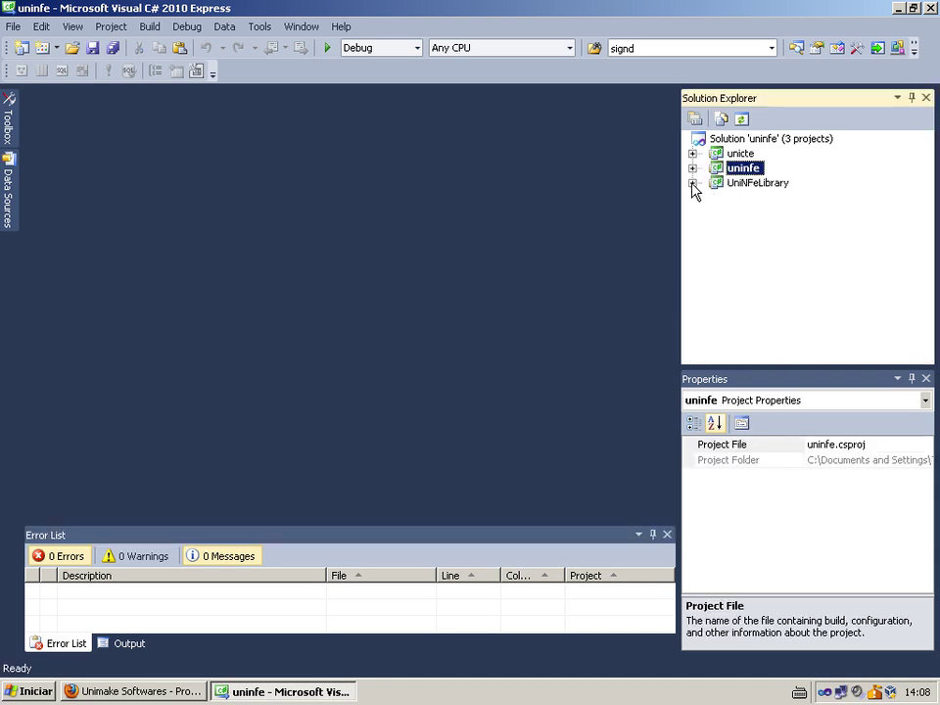
left_click(740, 155)
key("Down")
key("Down")
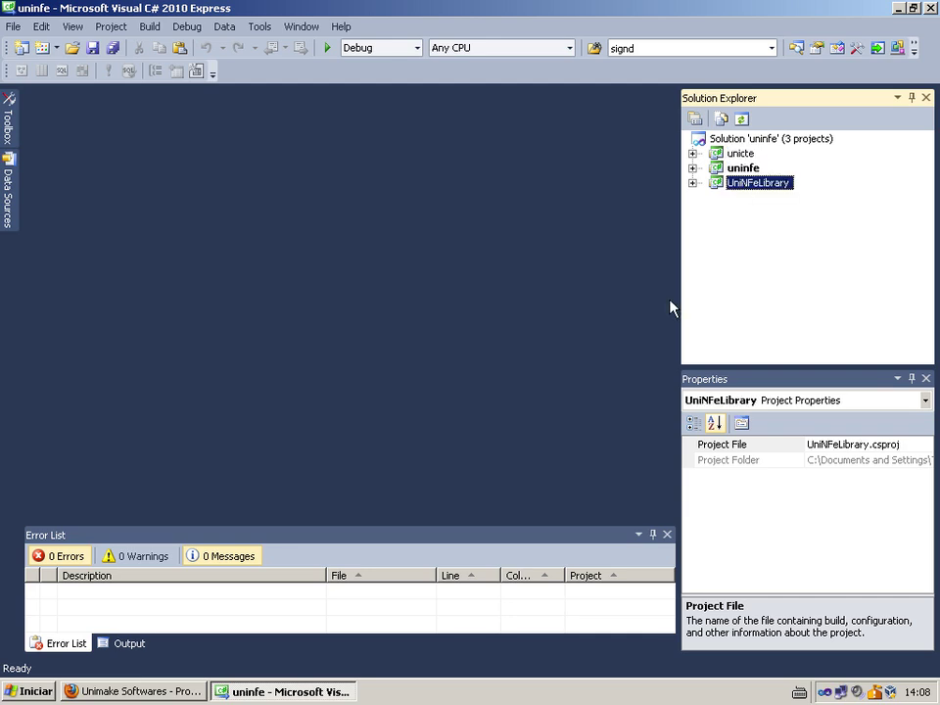
- Expand and select the uninfe project, and run the solution in debug mode
left_click(693, 169)
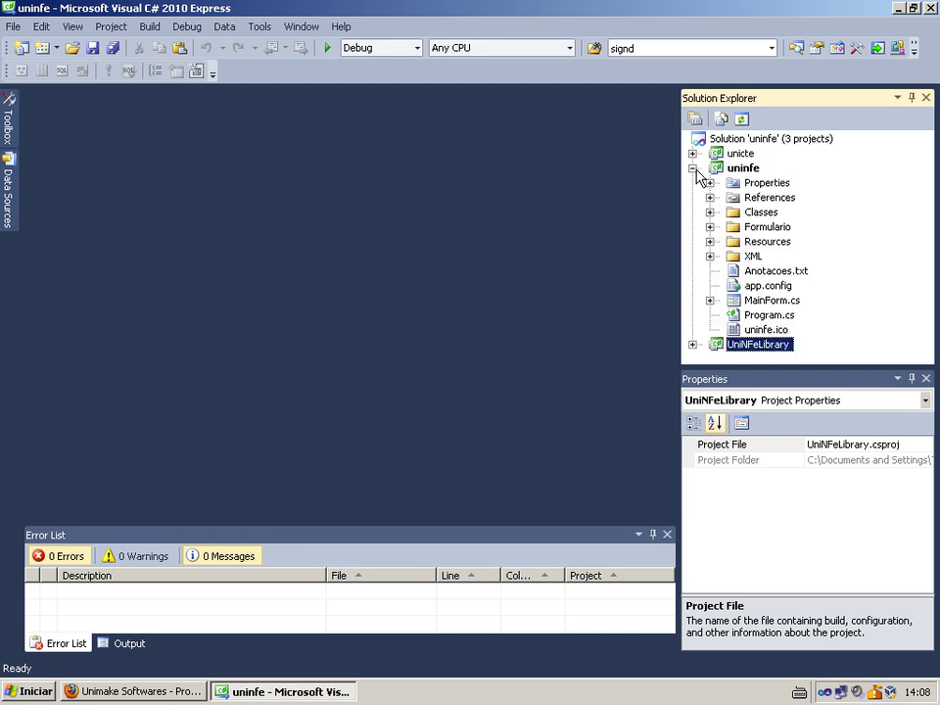
left_click(735, 169)
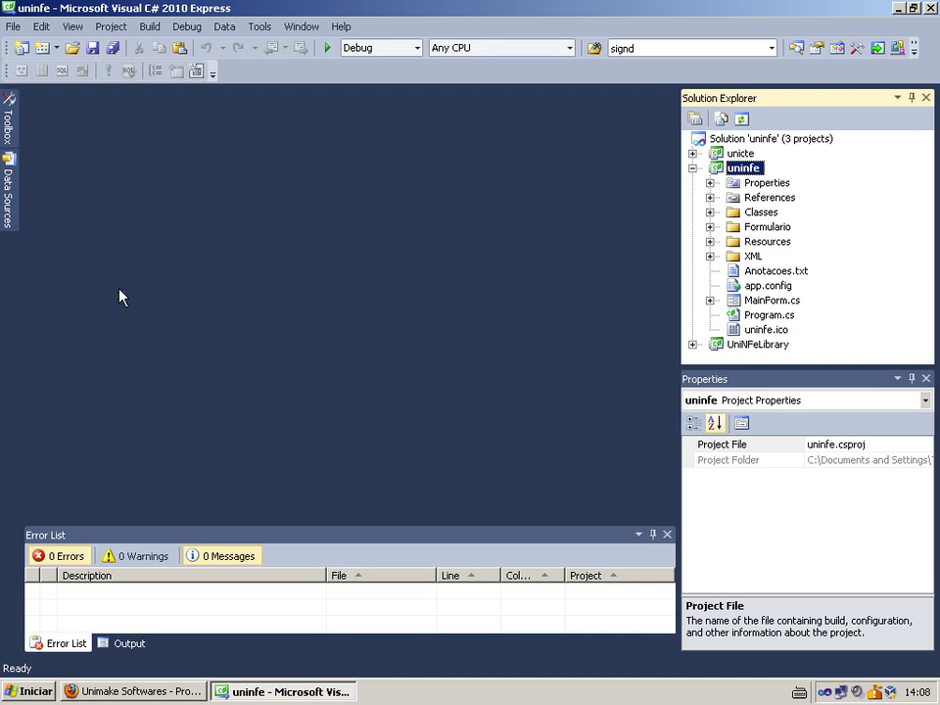
key("F5")
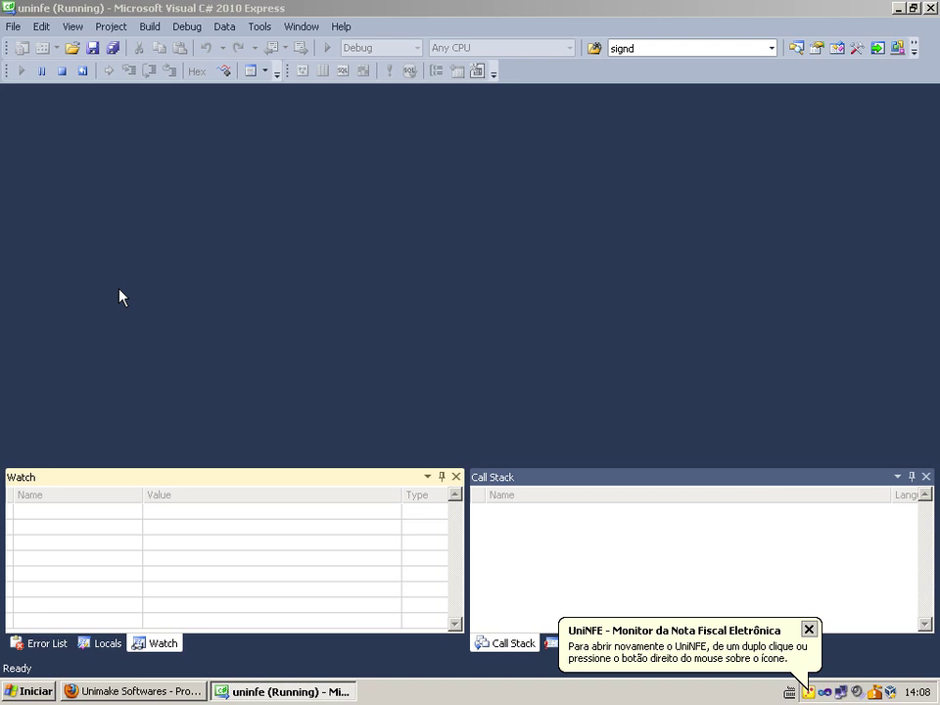
- Dismiss the UniNFE notification, restore the monitor window from the system tray and maximize it
left_click(668, 654)
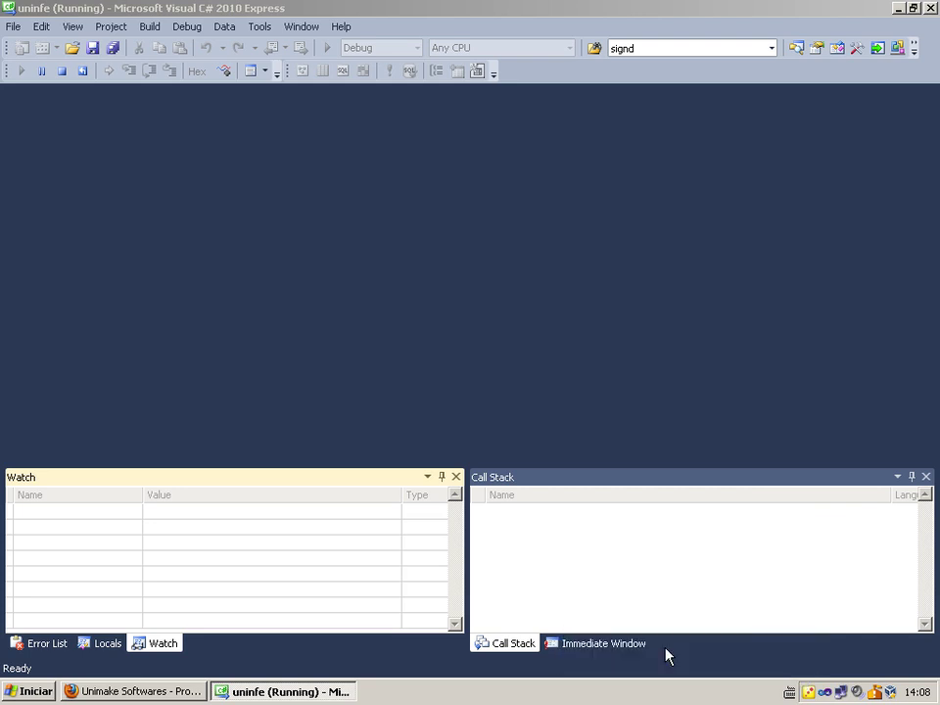
double_click(810, 692)
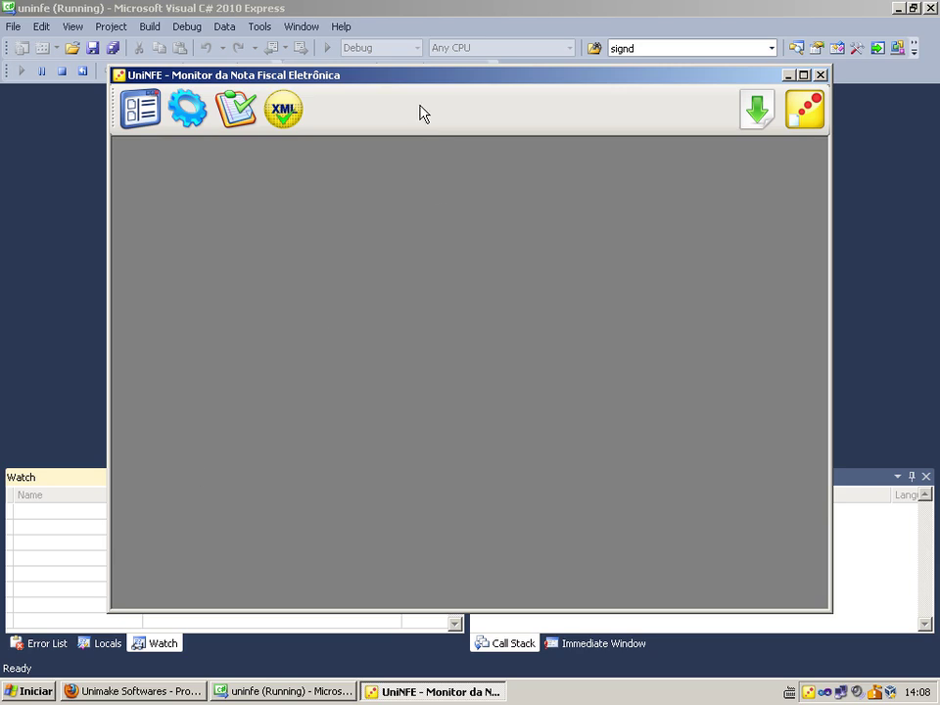
double_click(391, 77)
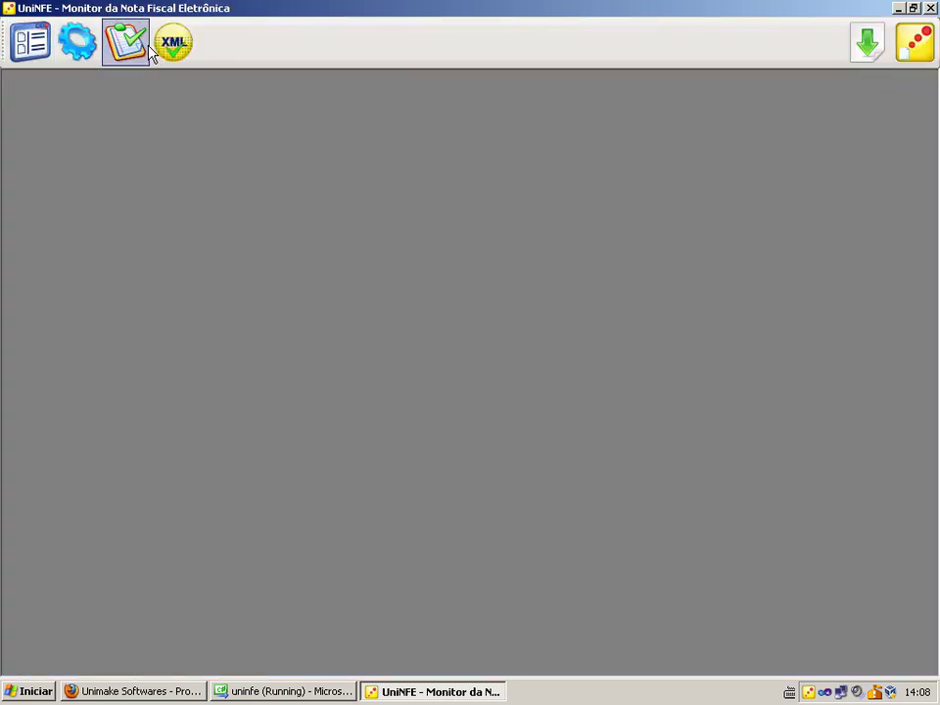
- Review the company name and CNPJ of the entry in the company registration, and close the form
left_click(30, 41)
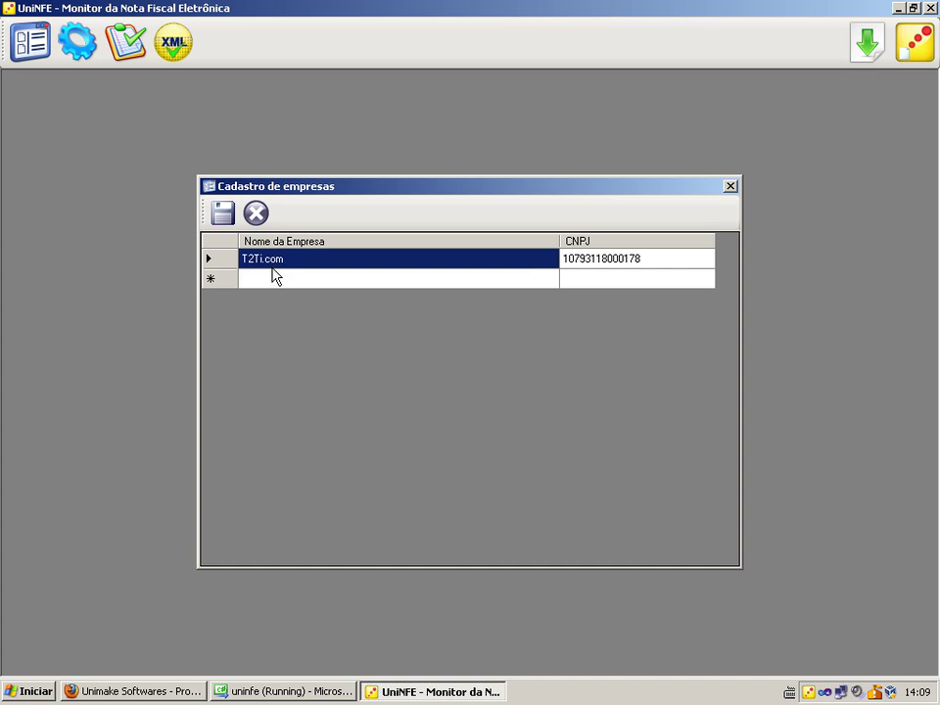
left_click(623, 260)
left_click(384, 262)
left_click(577, 260)
left_click(729, 186)
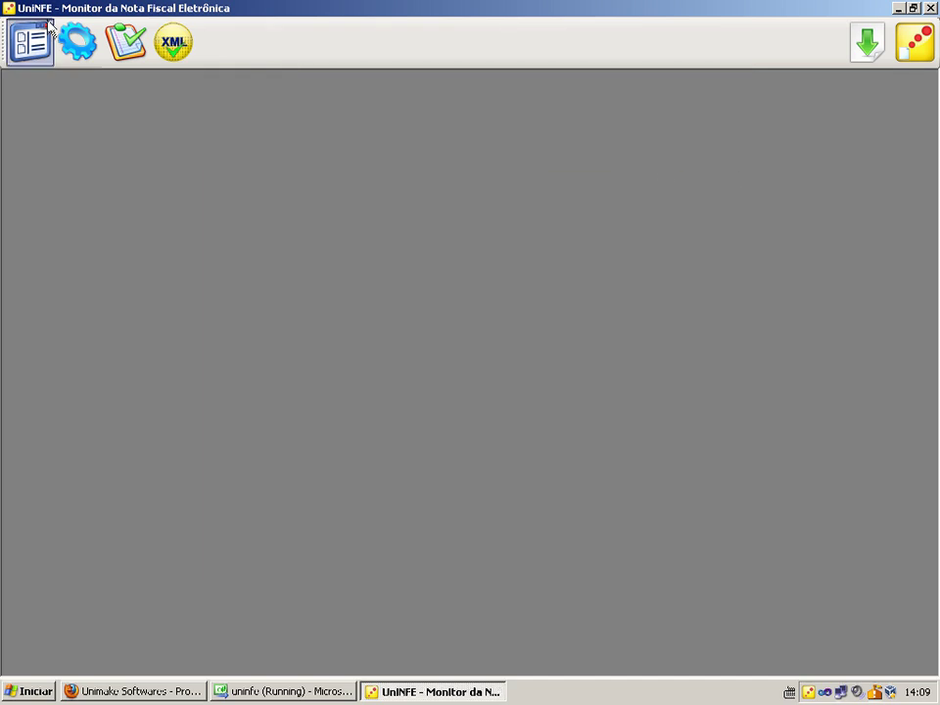
- Open the settings and review the T2Ti.com company's general options, including its state, and its XML folder paths
left_click(78, 41)
left_click(152, 154)
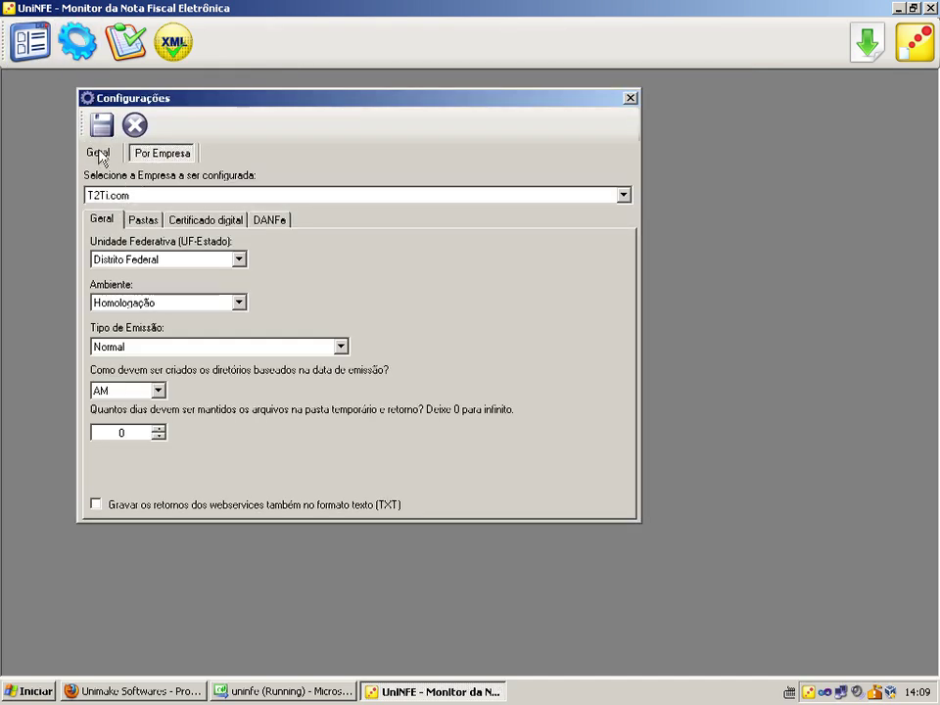
left_click(158, 195)
left_click(154, 199)
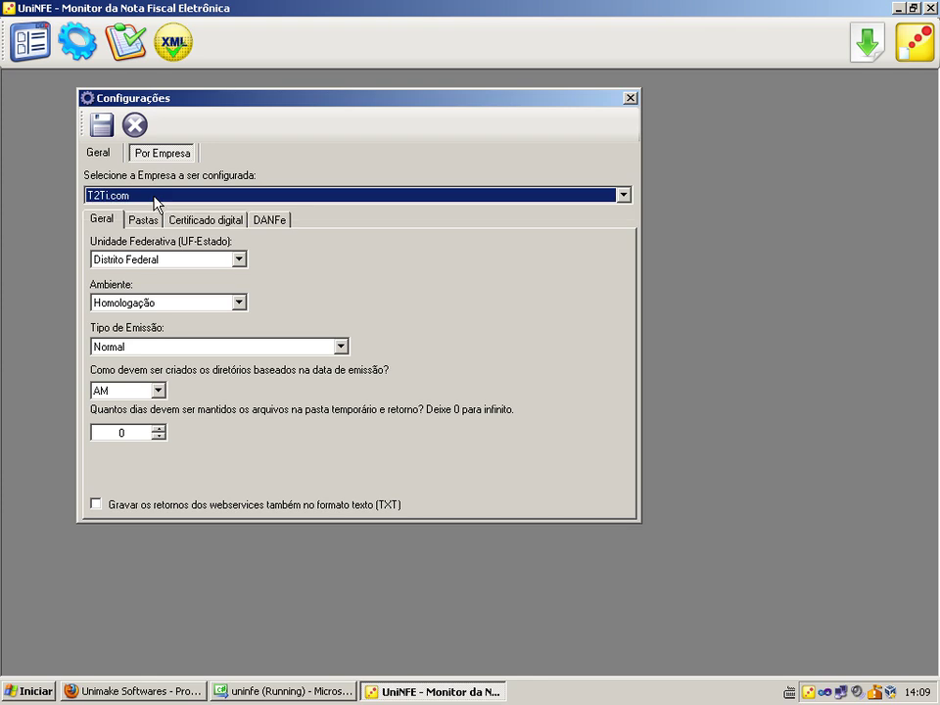
left_click(127, 260)
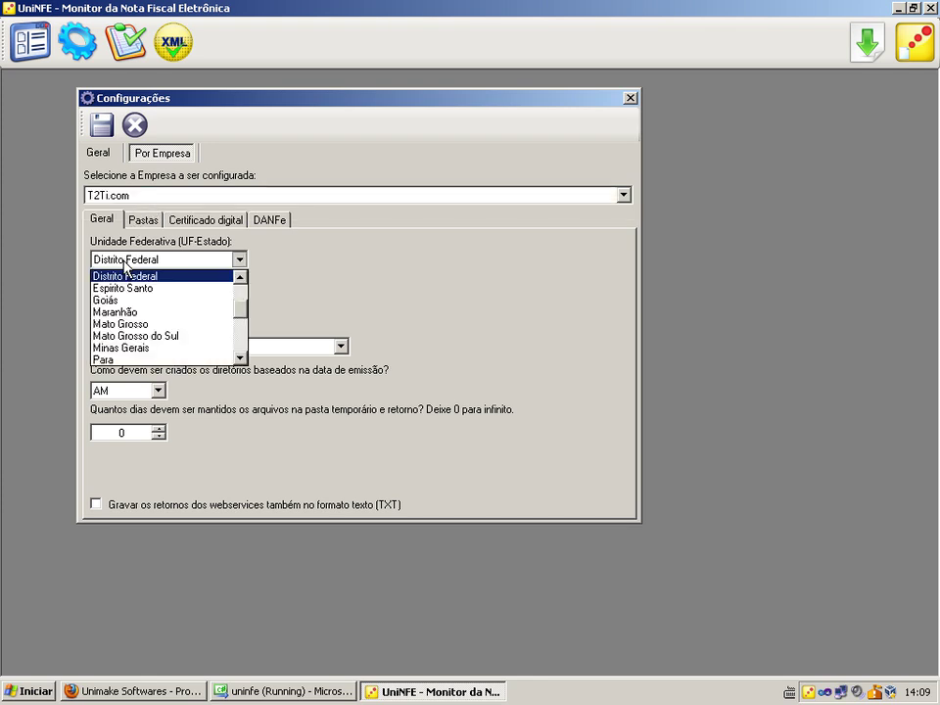
left_click(126, 265)
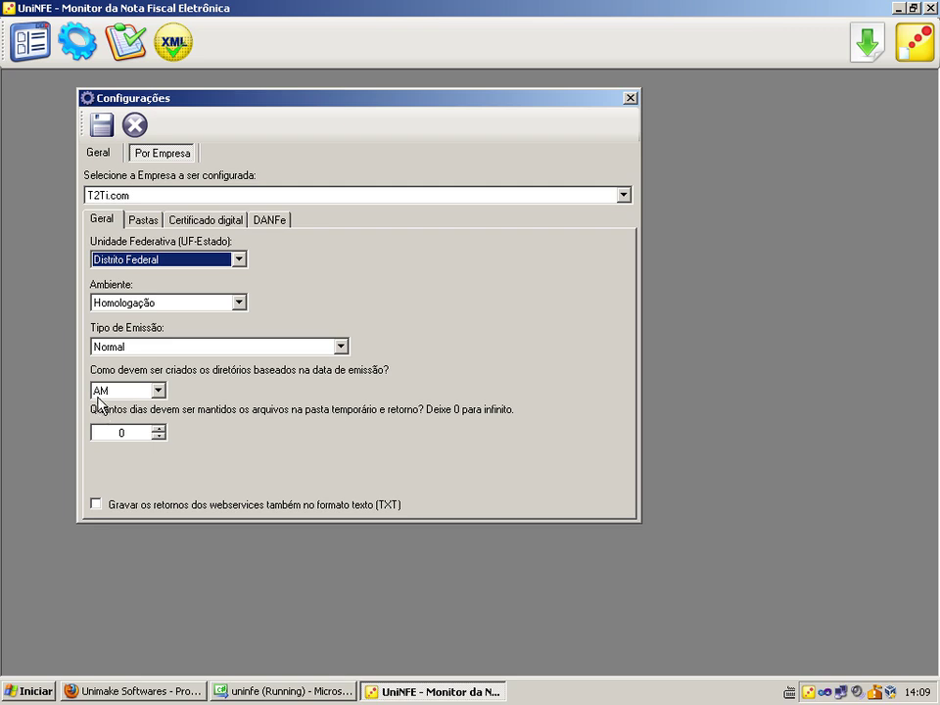
left_click(145, 221)
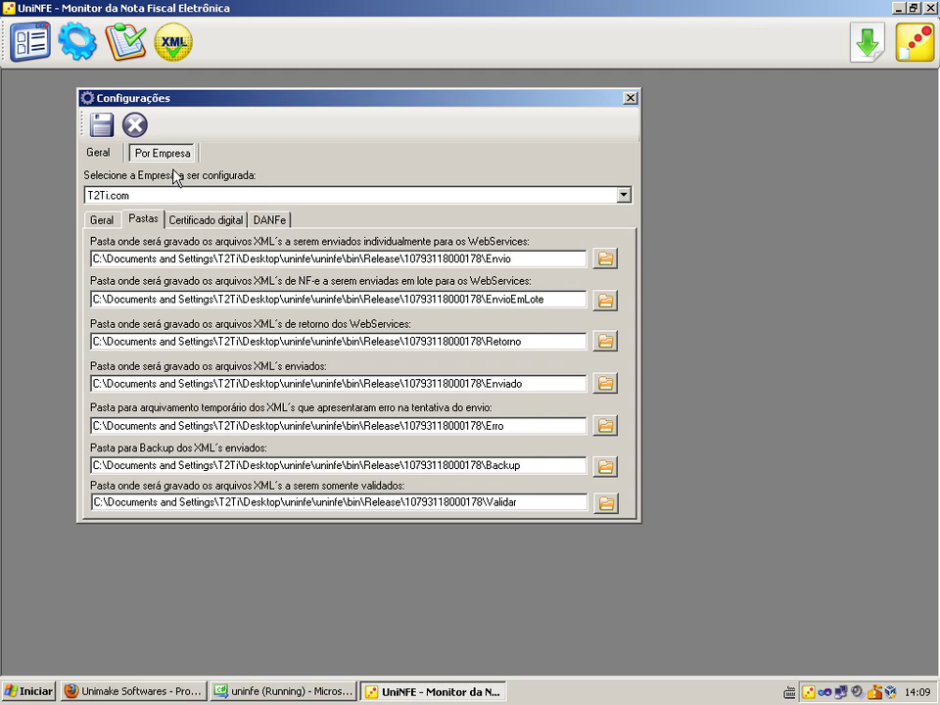
- Review the company's digital certificate, browse the available certificates without changing the selection, and close the settings
left_click(194, 225)
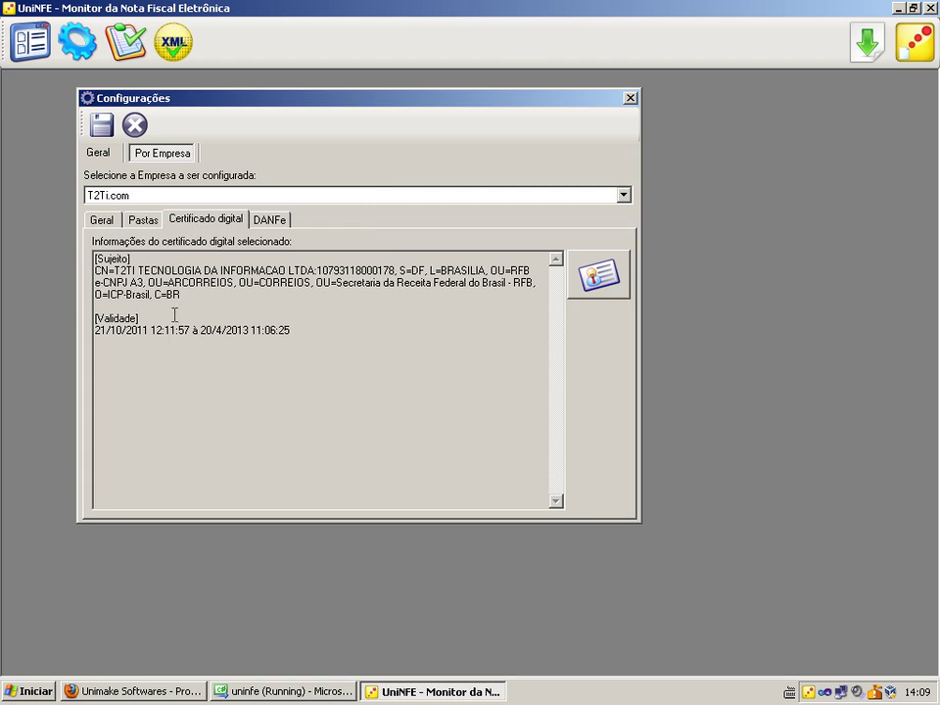
left_click(583, 291)
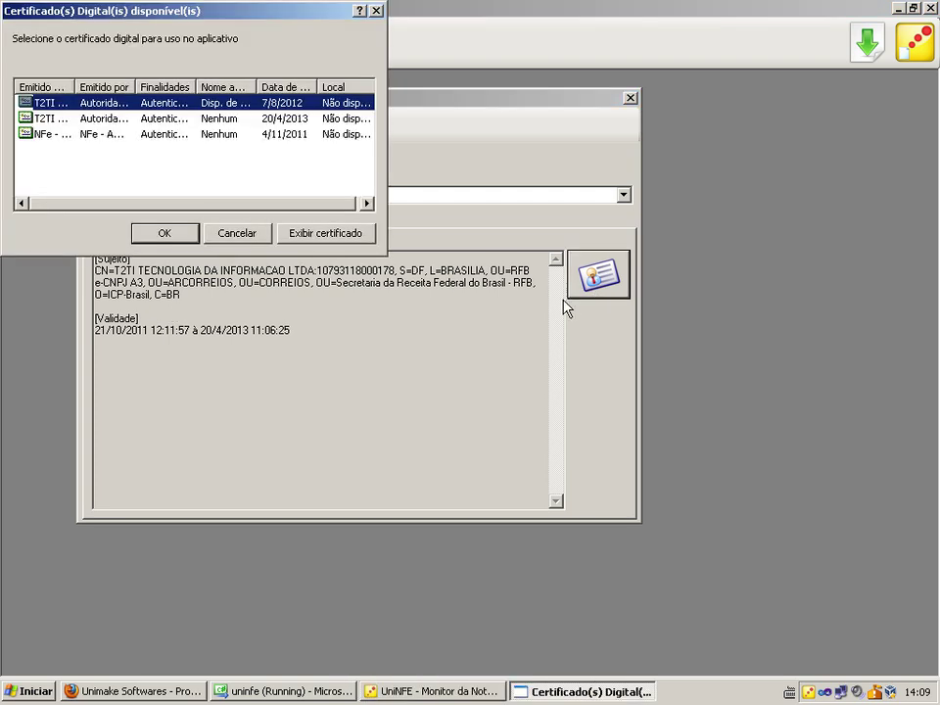
left_click(54, 118)
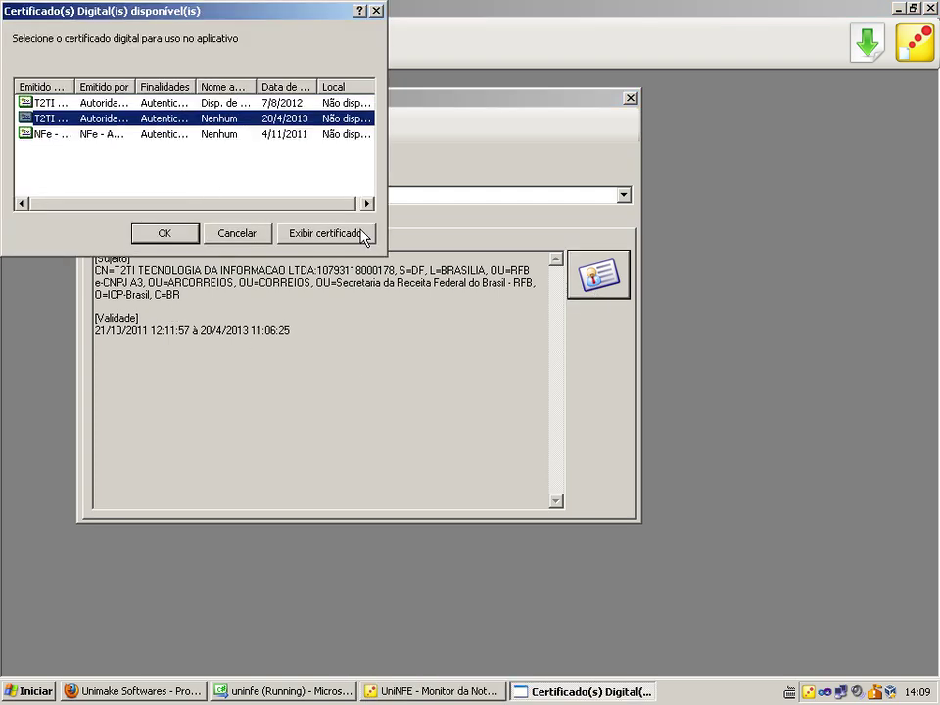
left_click(247, 235)
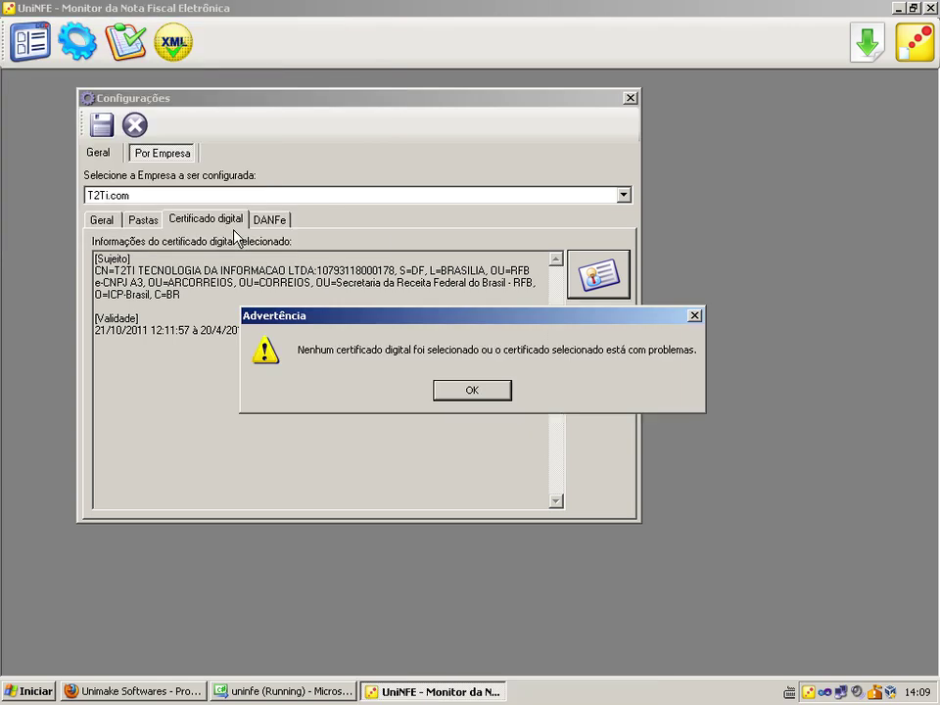
left_click(499, 387)
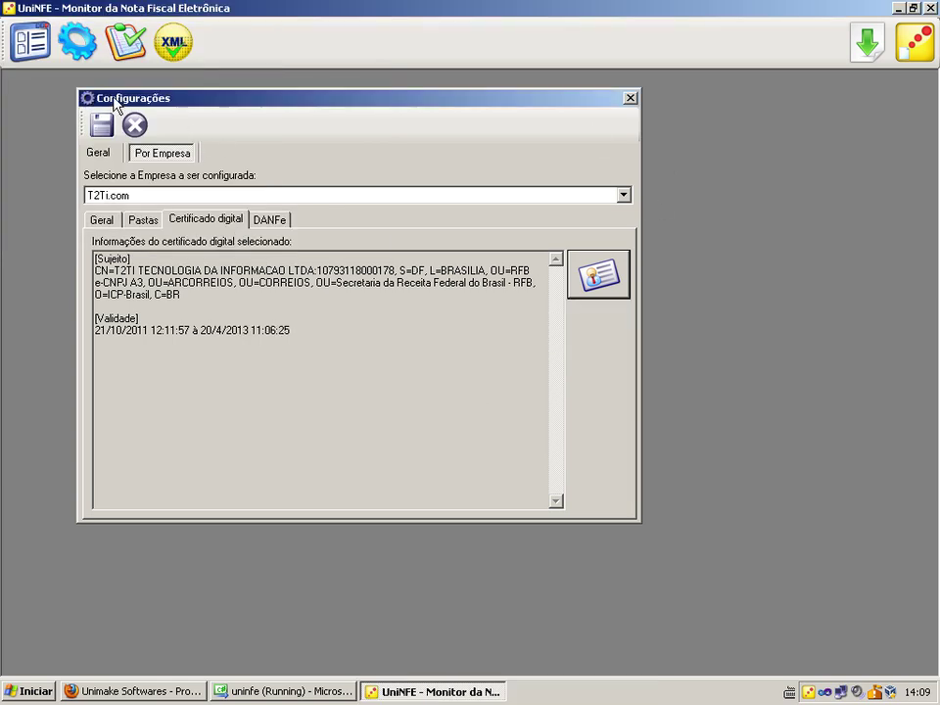
left_click(631, 98)
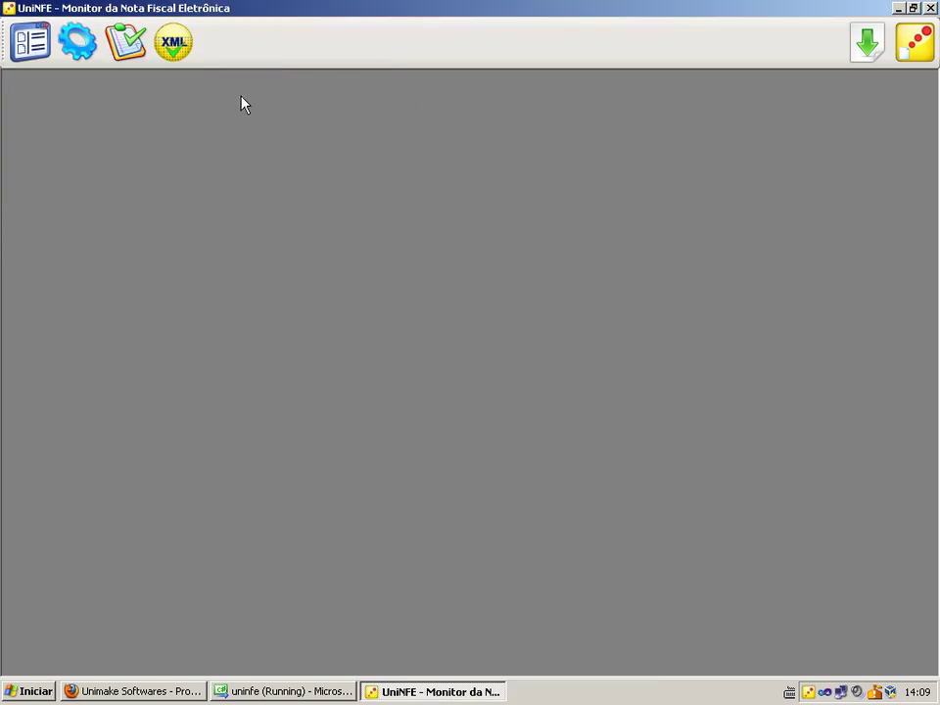
- Query the service status for T2Ti.com in Distrito Federal under Homologação, and step over the breakpoint line in VerStatusServico
left_click(126, 44)
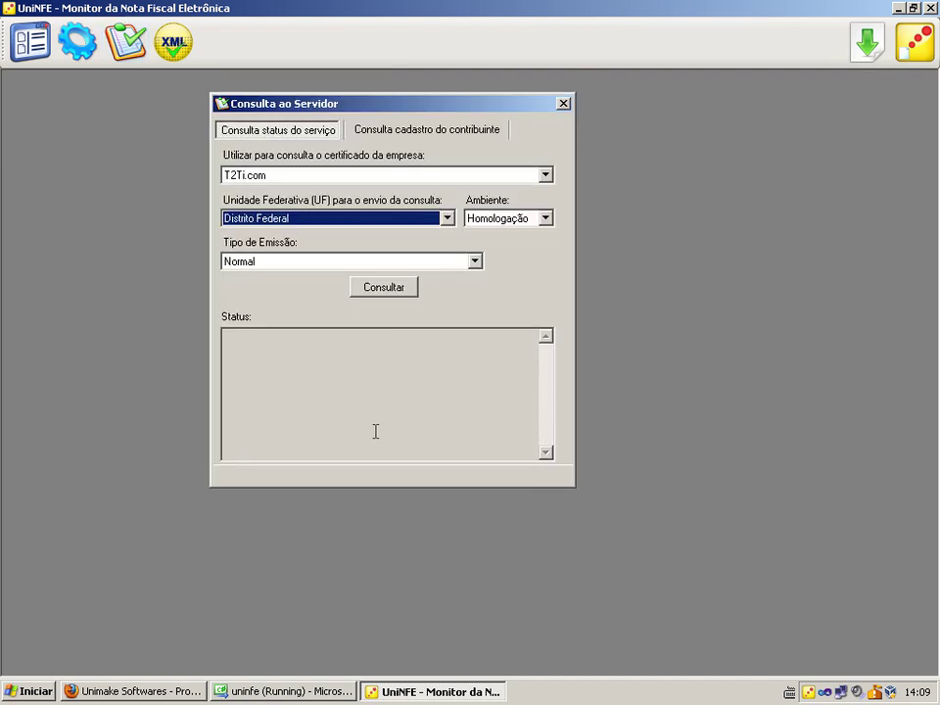
left_click(397, 288)
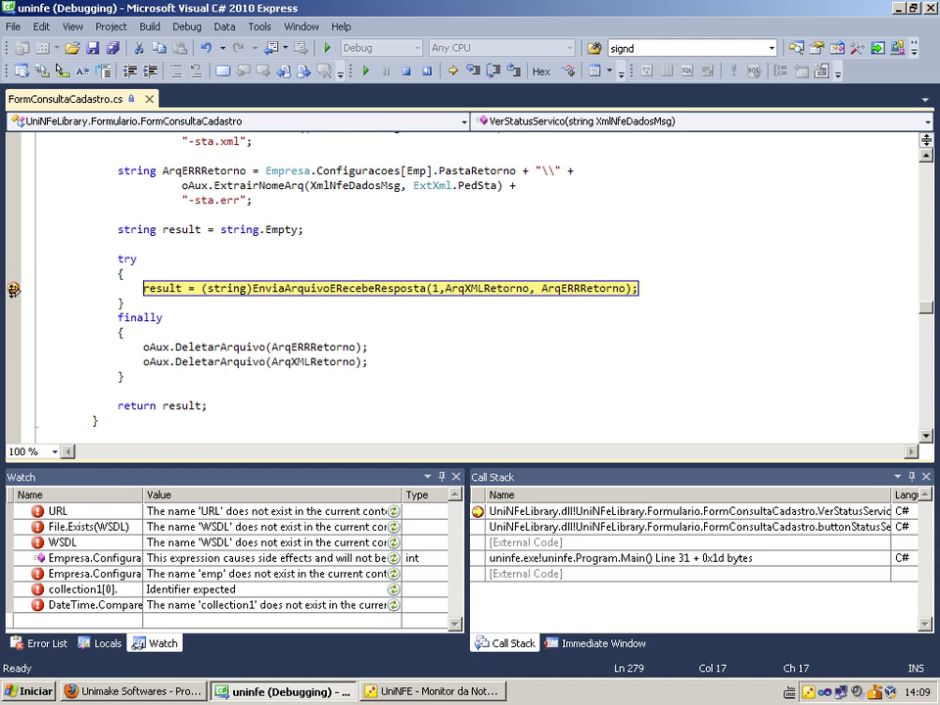
mouse_move(243, 288)
key("F10")
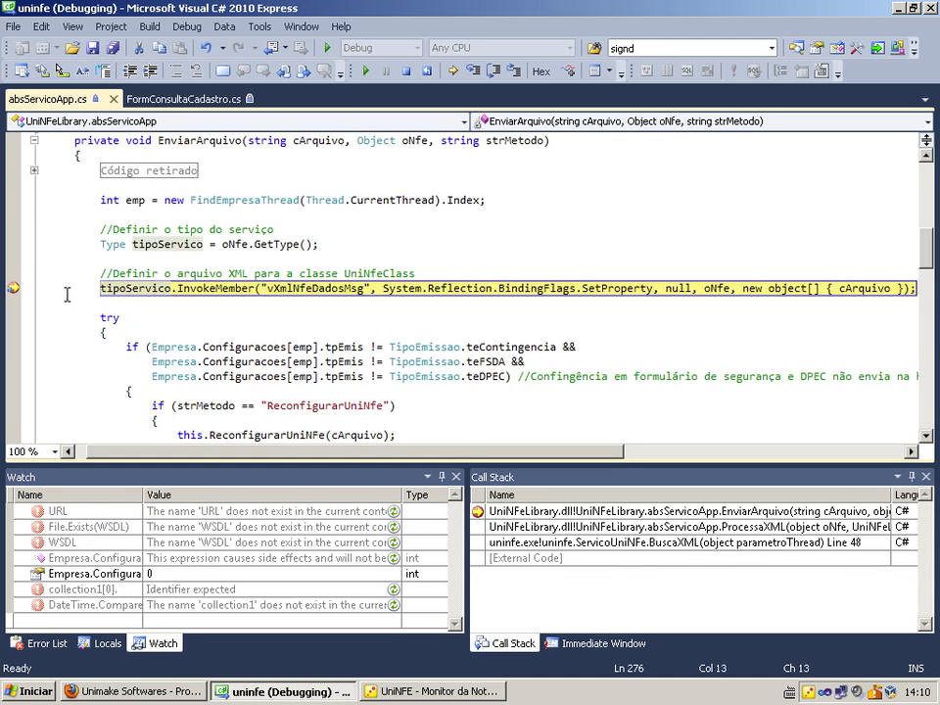
- Remove the breakpoint from the InvokeMember line in EnviarArquivo, resume execution, and switch back to the UniNFE monitor
left_click(13, 288)
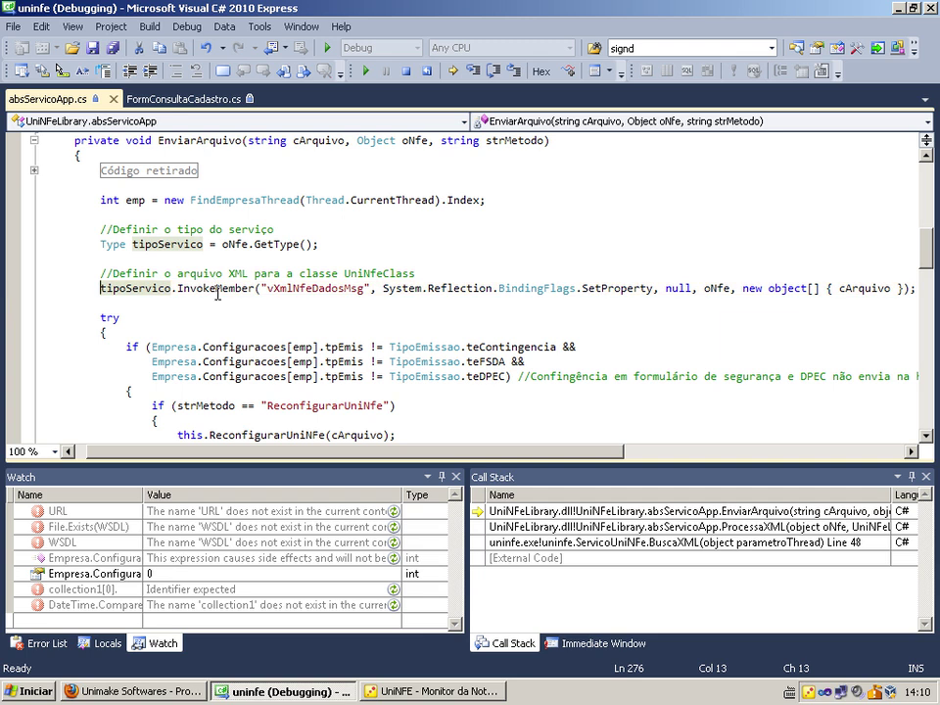
key("F5")
left_click(428, 693)
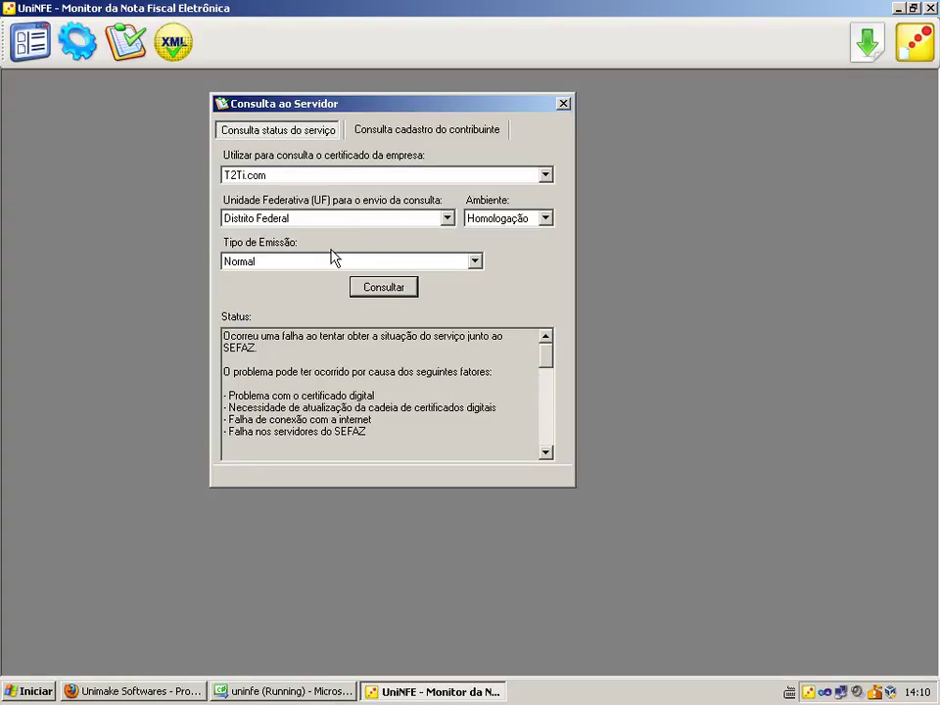
- Check the emission type, enlarge and reposition the server query window, and read through the full status message
left_click(303, 266)
left_click(302, 266)
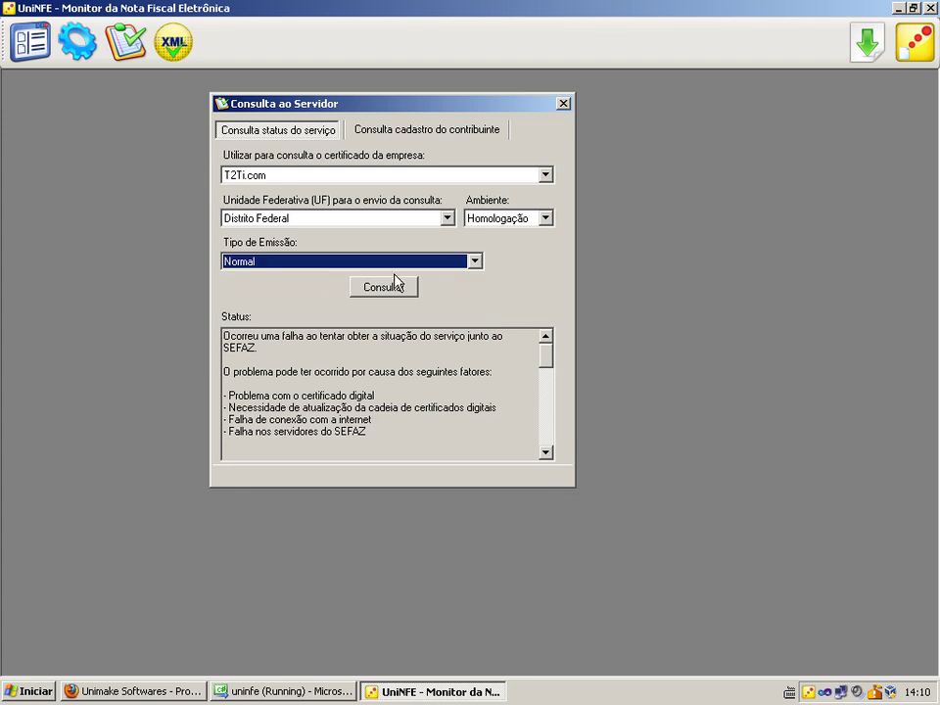
left_click_drag(314, 105, 339, 103)
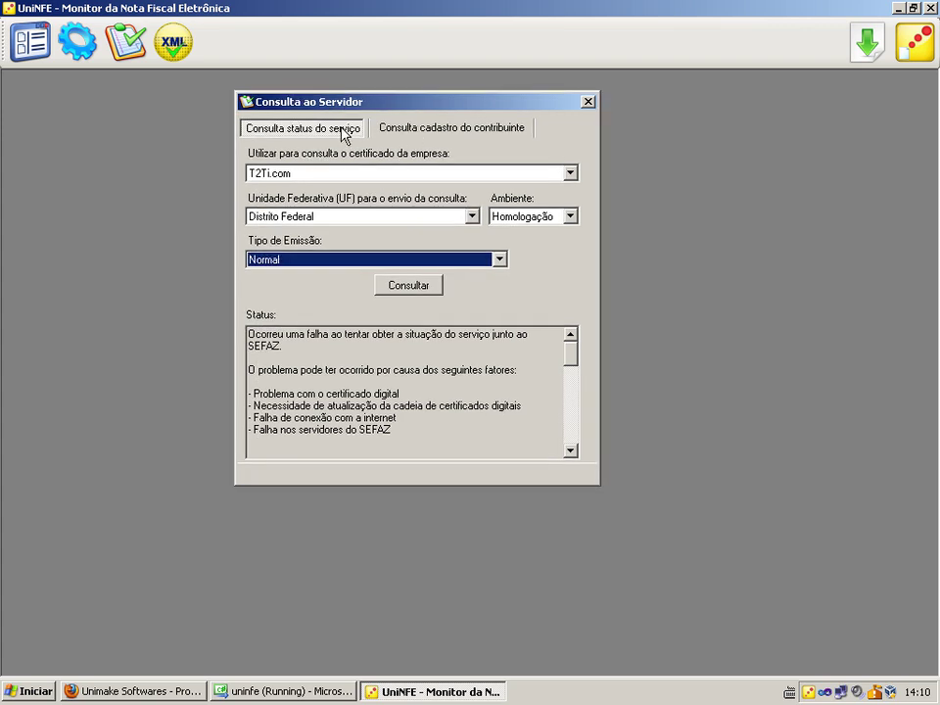
left_click(351, 133)
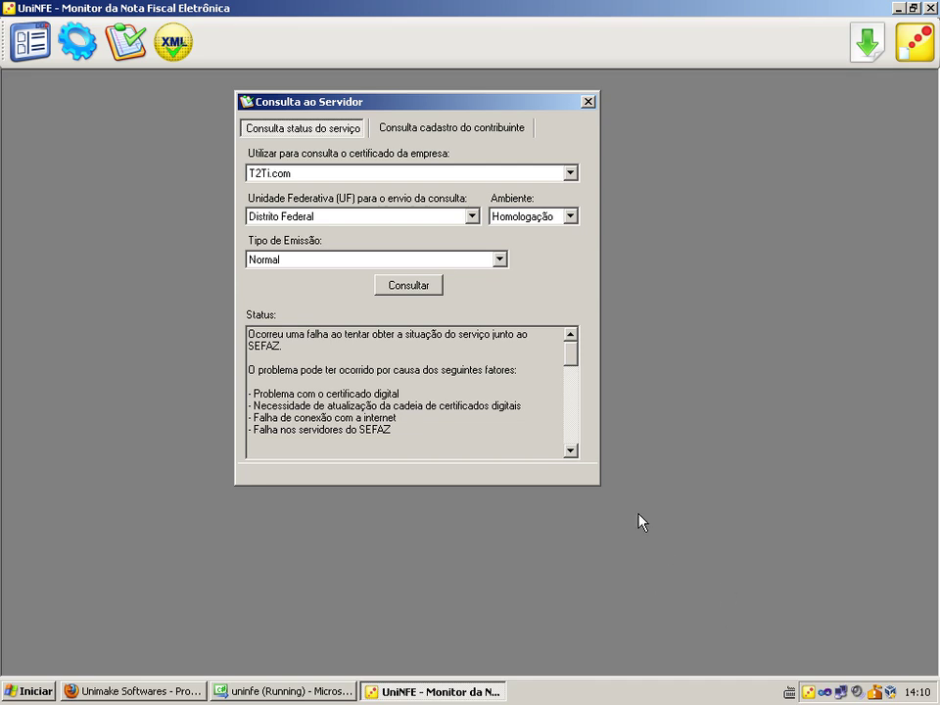
left_click_drag(571, 356, 573, 393)
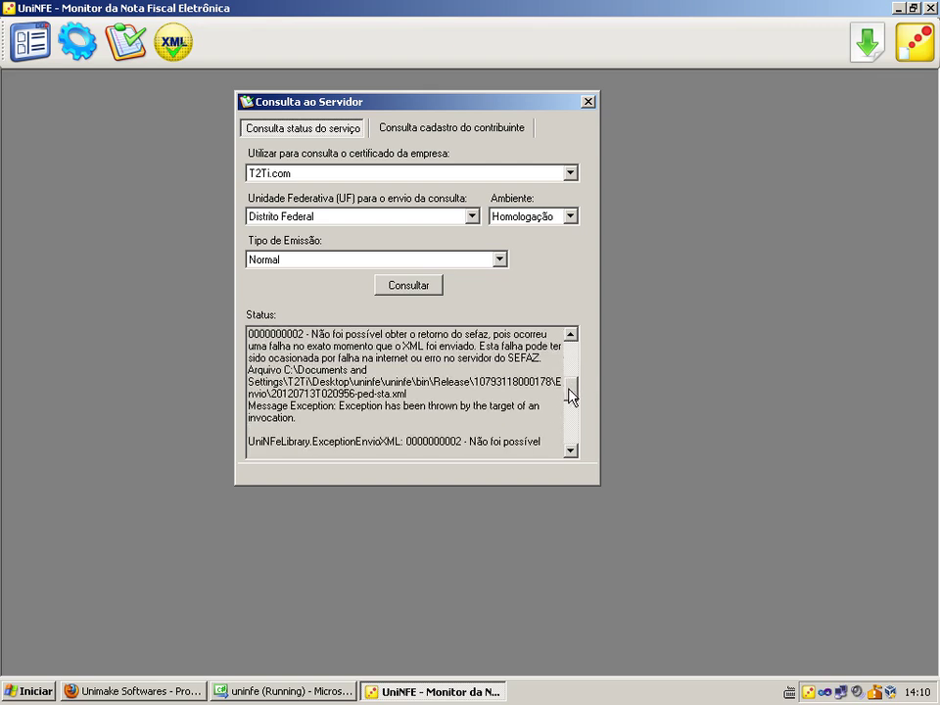
left_click_drag(599, 482, 784, 558)
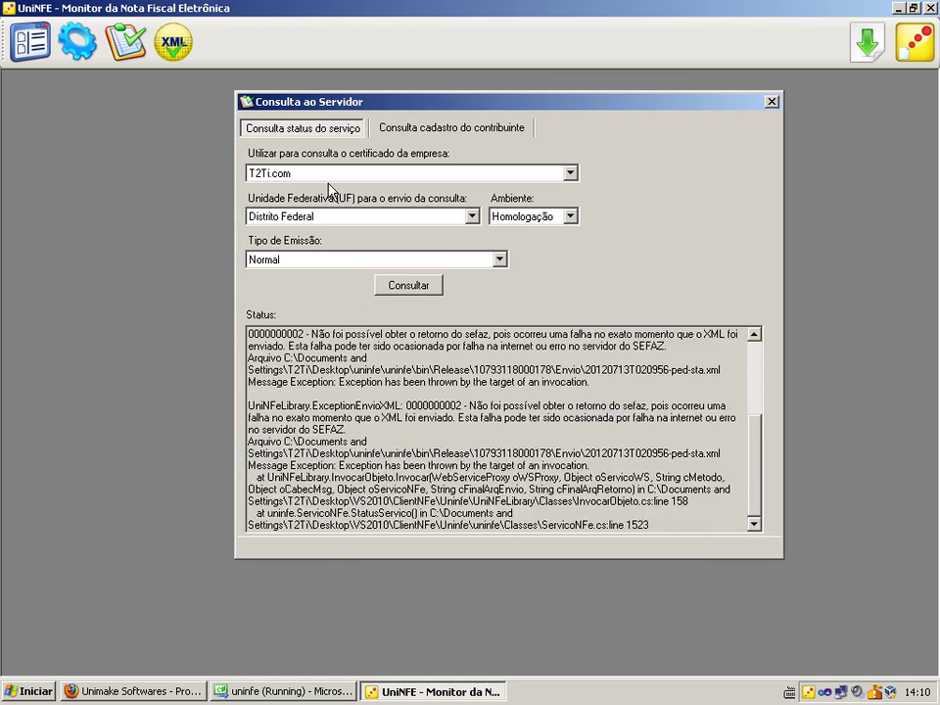
left_click_drag(338, 115, 255, 85)
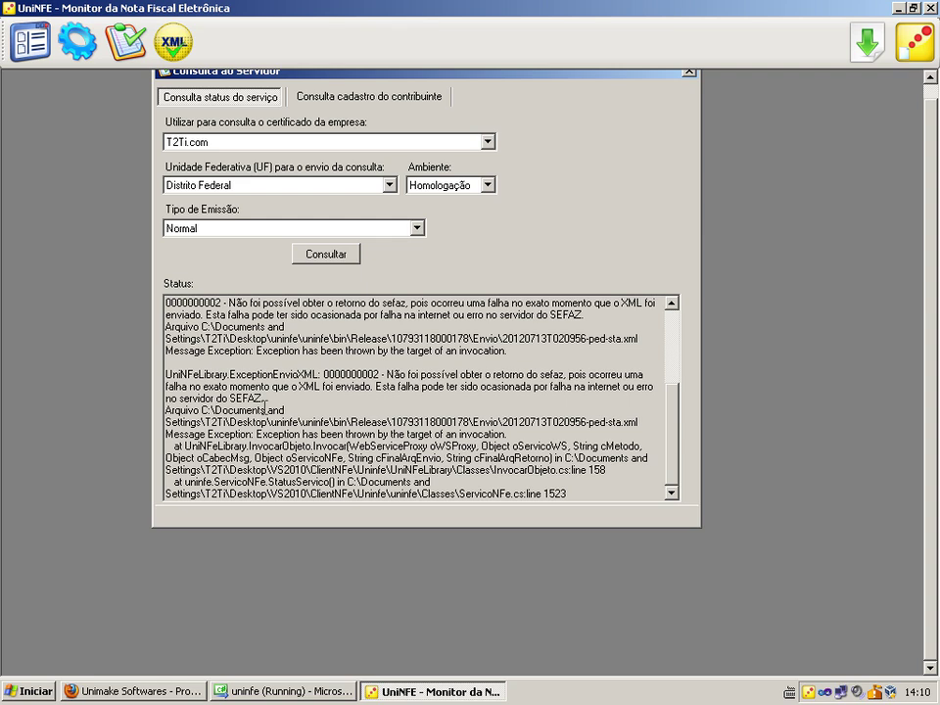
left_click_drag(678, 414, 675, 328)
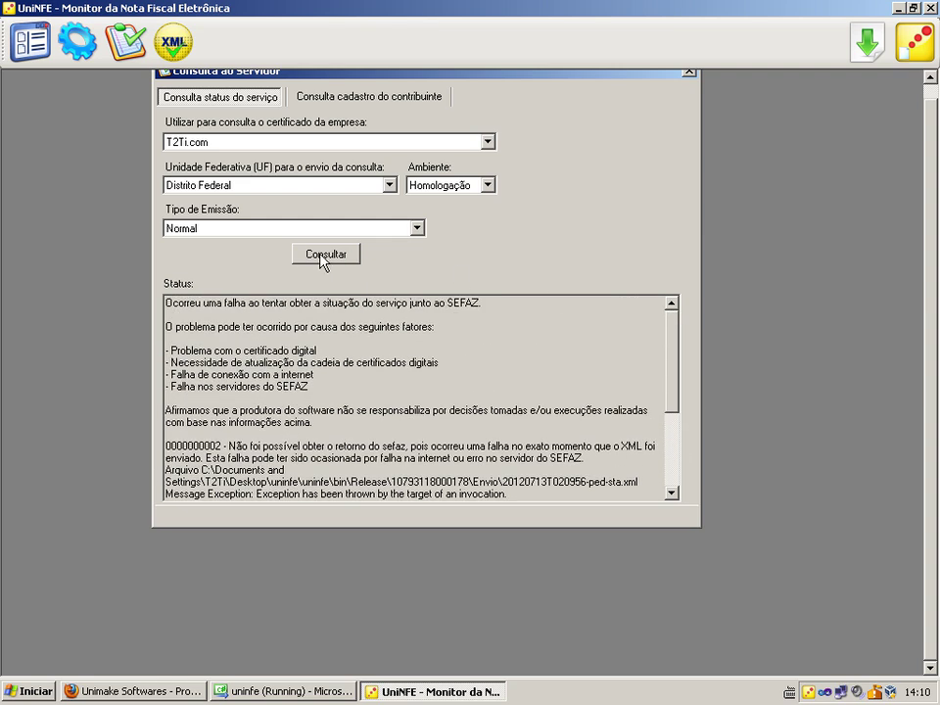
- Keep Homologação as the environment, repeat the service status query, review its response, and close the query window
left_click(431, 185)
left_click(416, 186)
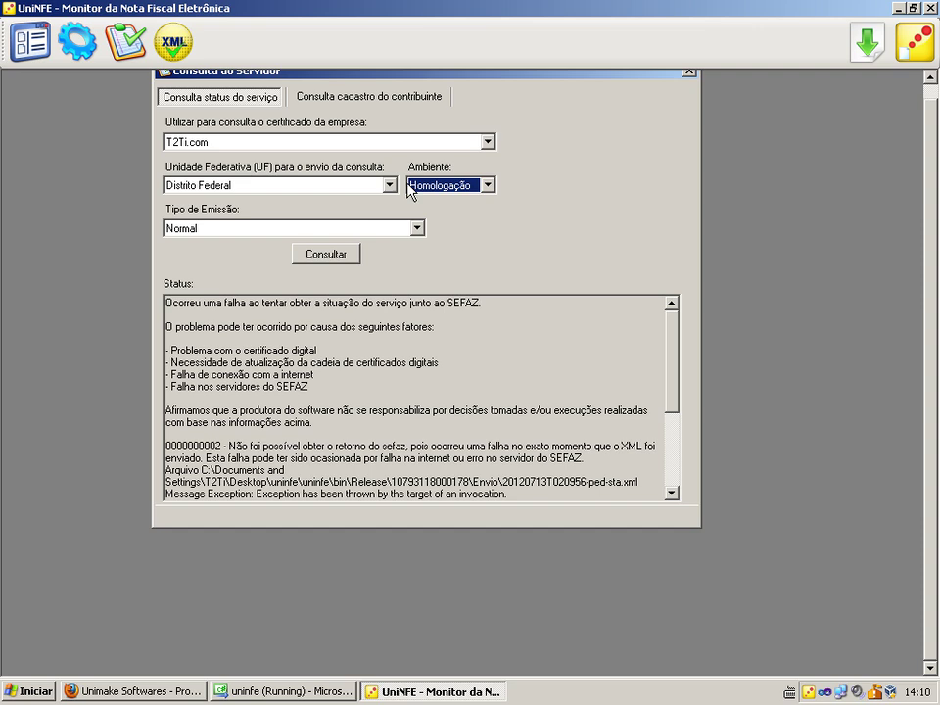
left_click(333, 258)
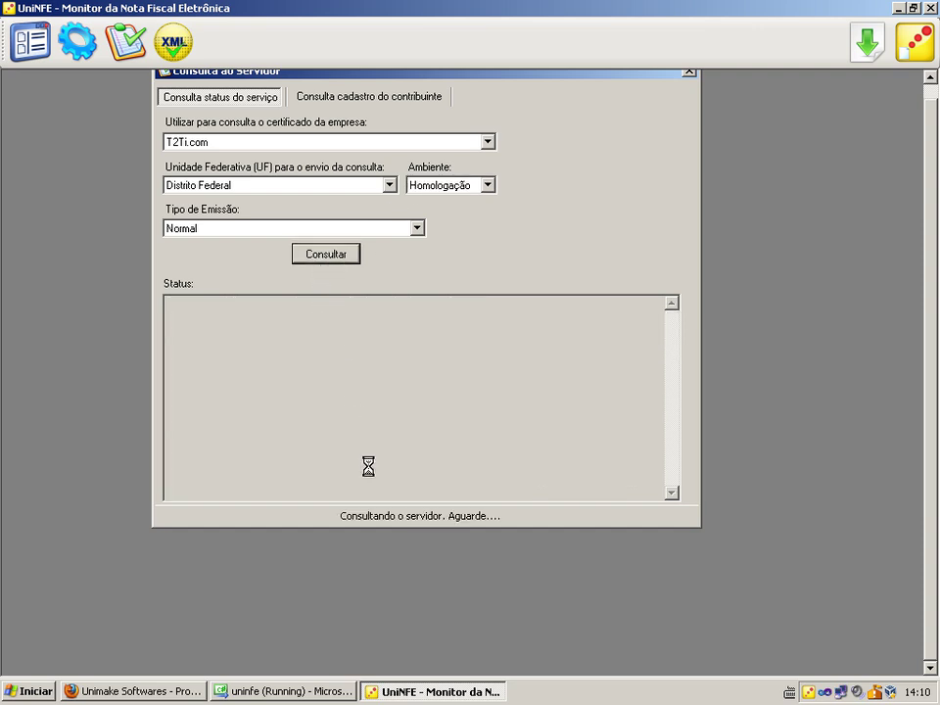
left_click_drag(412, 73, 398, 168)
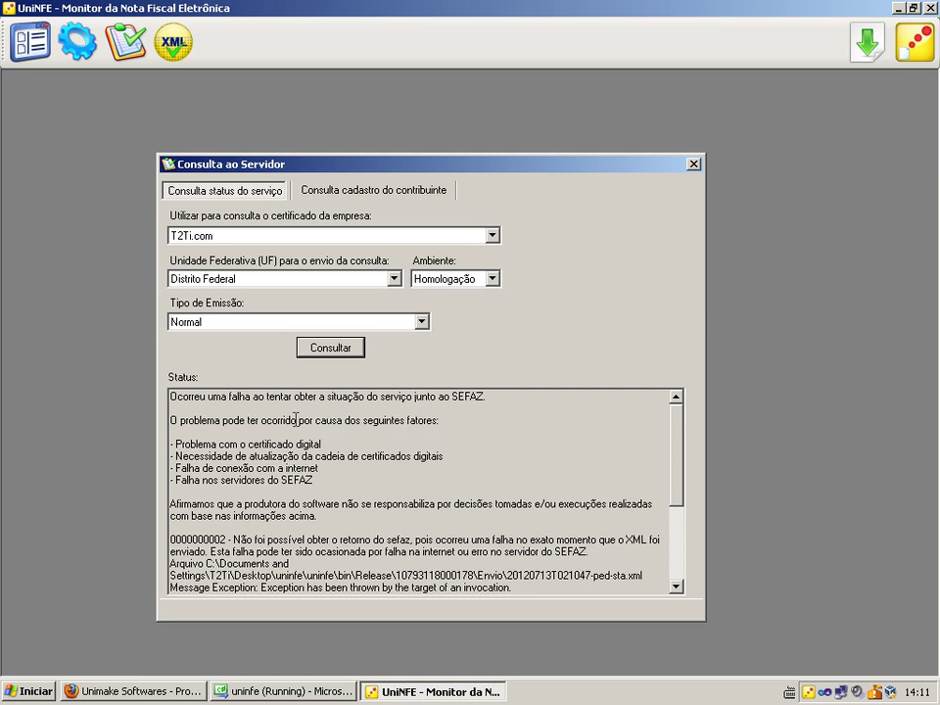
left_click(694, 165)
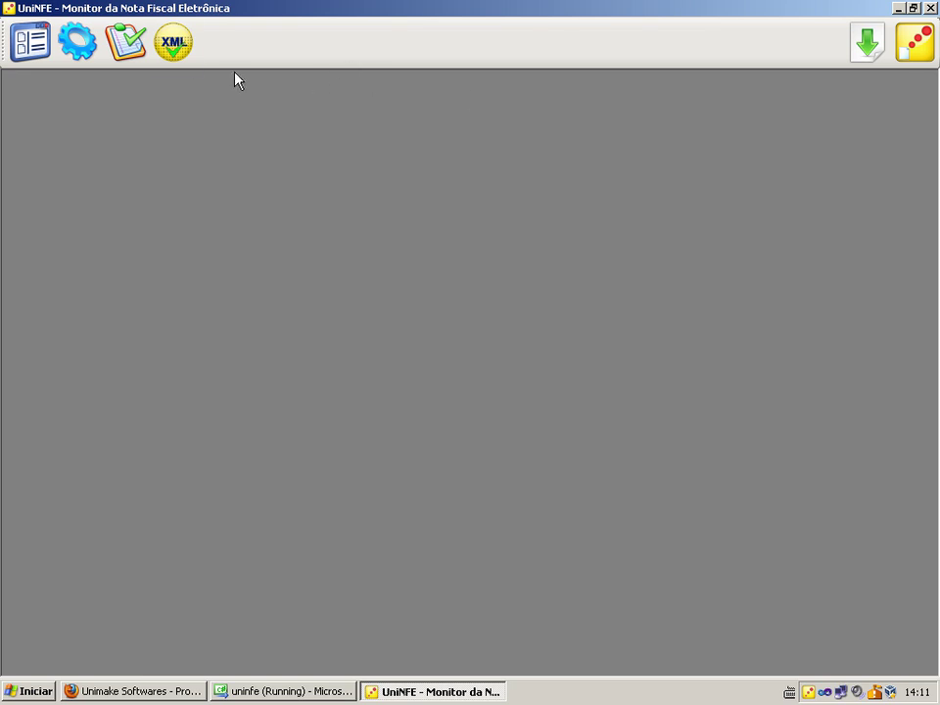
- Open the XML file validation form, review its fields, and close it
left_click(179, 59)
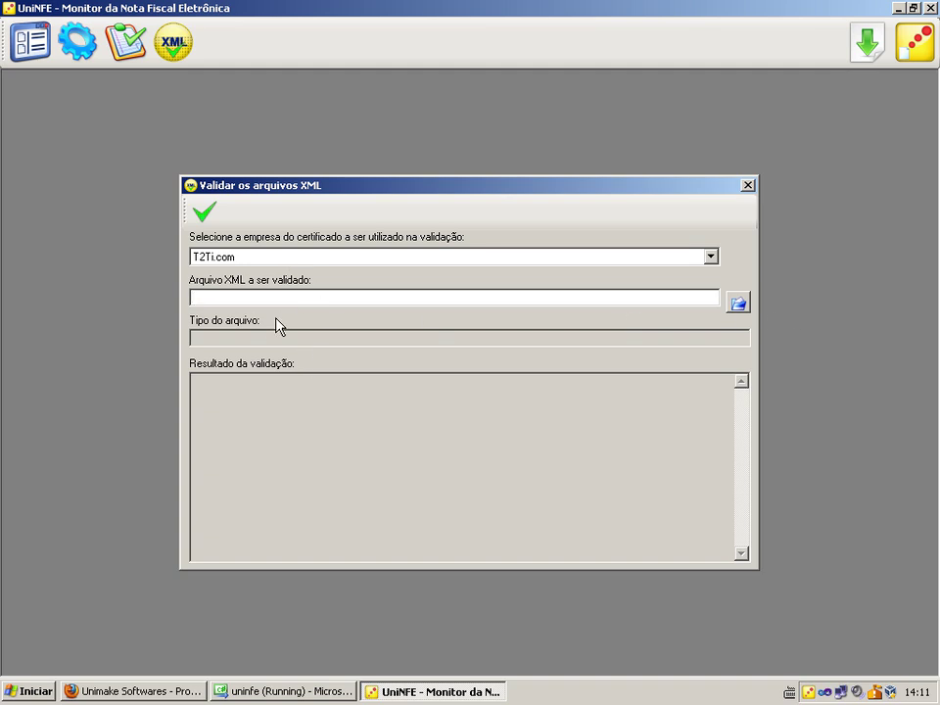
left_click(749, 185)
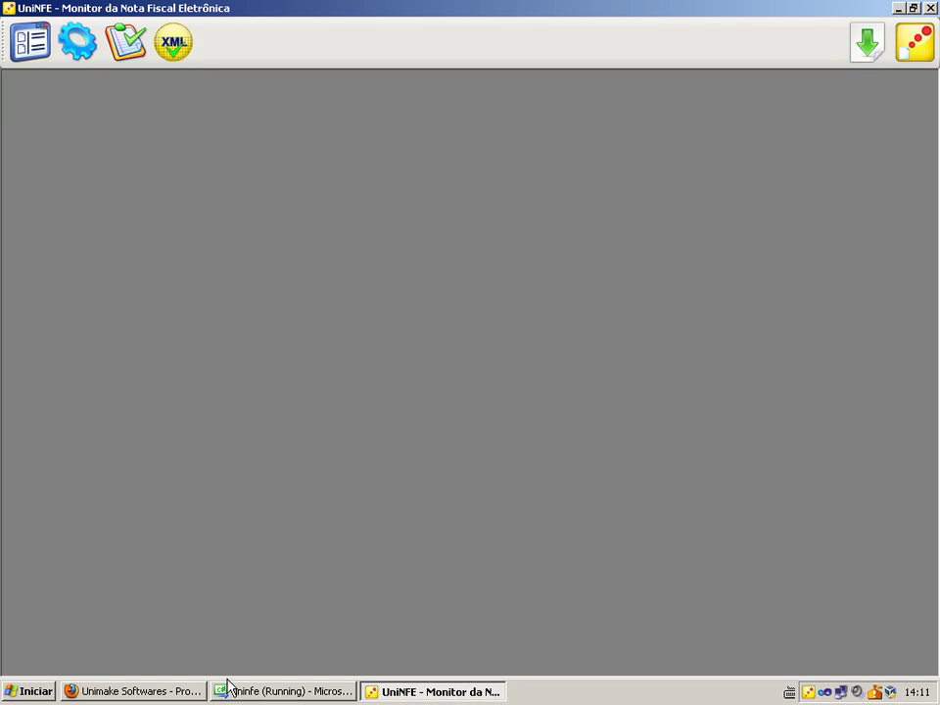
- Switch to Firefox, open the UniNFe installation and ERP integration manual, examine its table of contents, and return to the UniNFE monitor
left_click(183, 692)
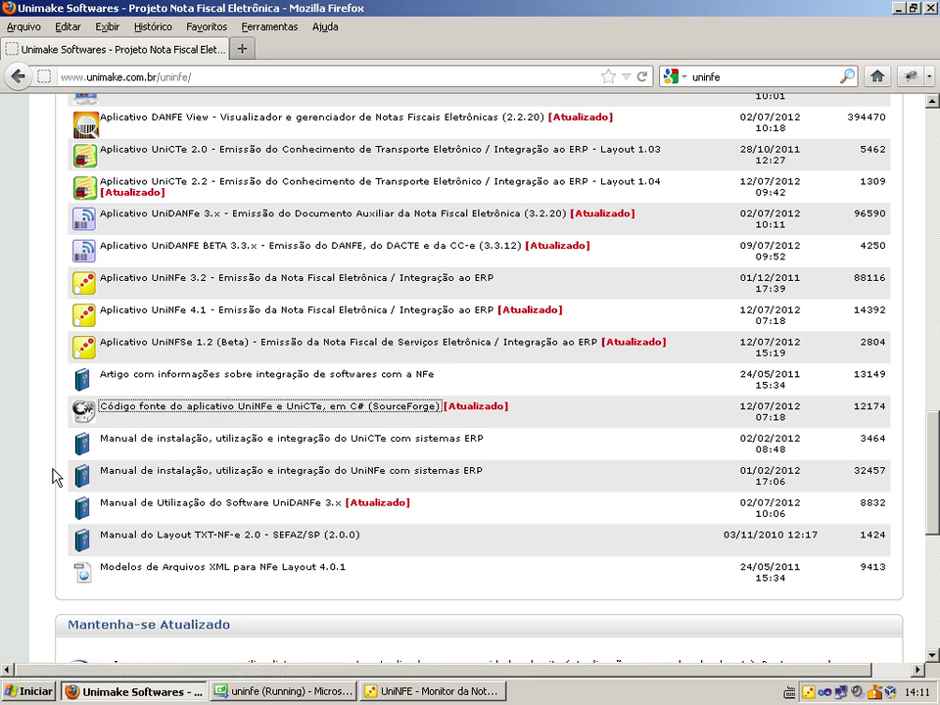
left_click(201, 472)
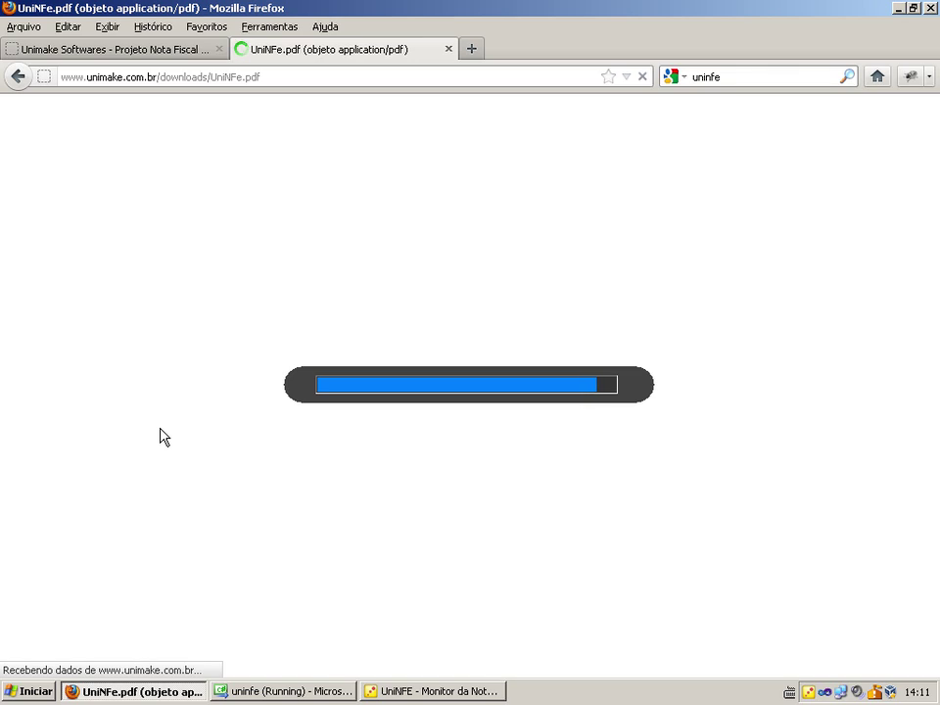
scroll(186, 331, "down", 3)
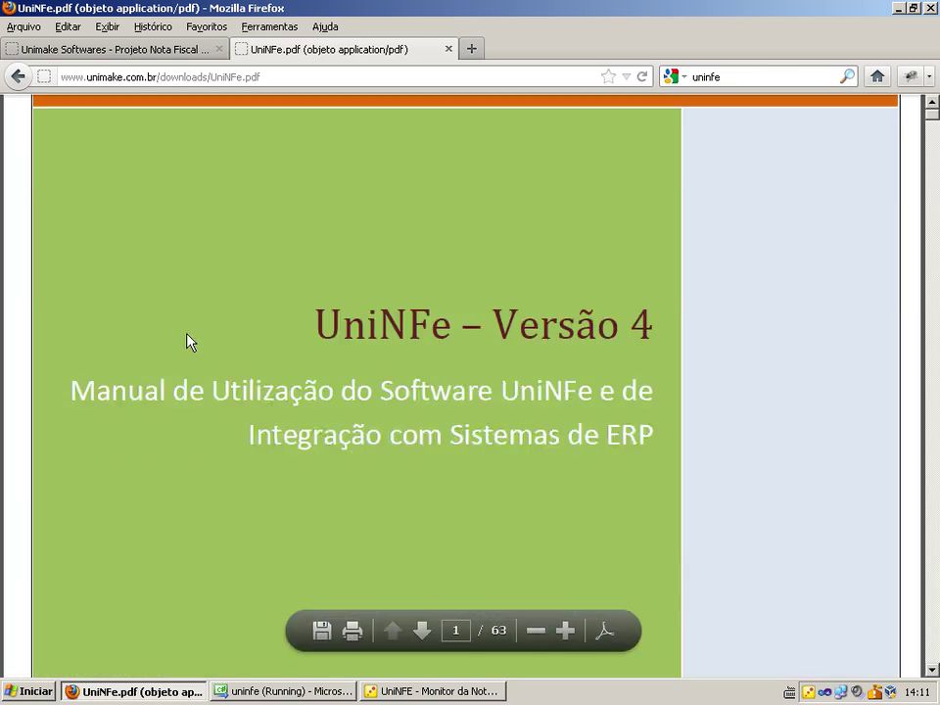
scroll(186, 331, "down", 10)
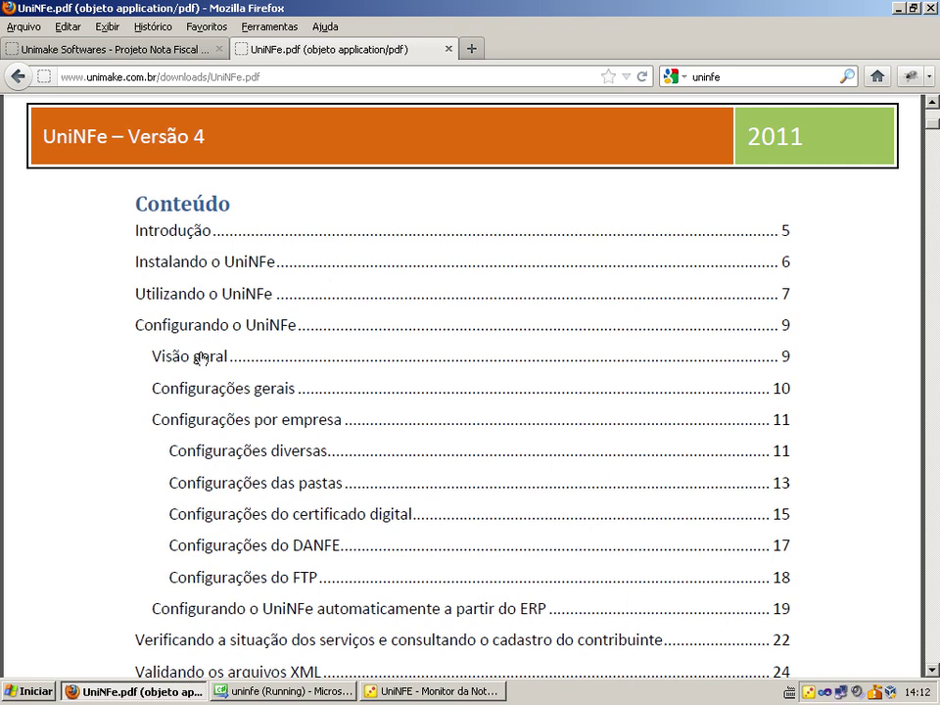
scroll(171, 392, "down", 3)
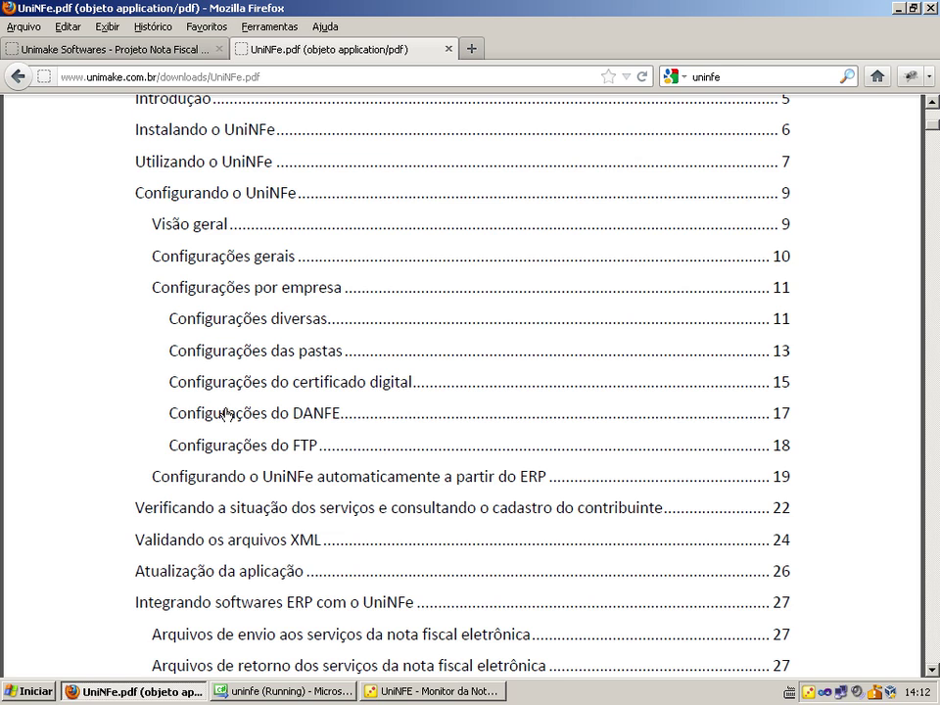
left_click(413, 695)
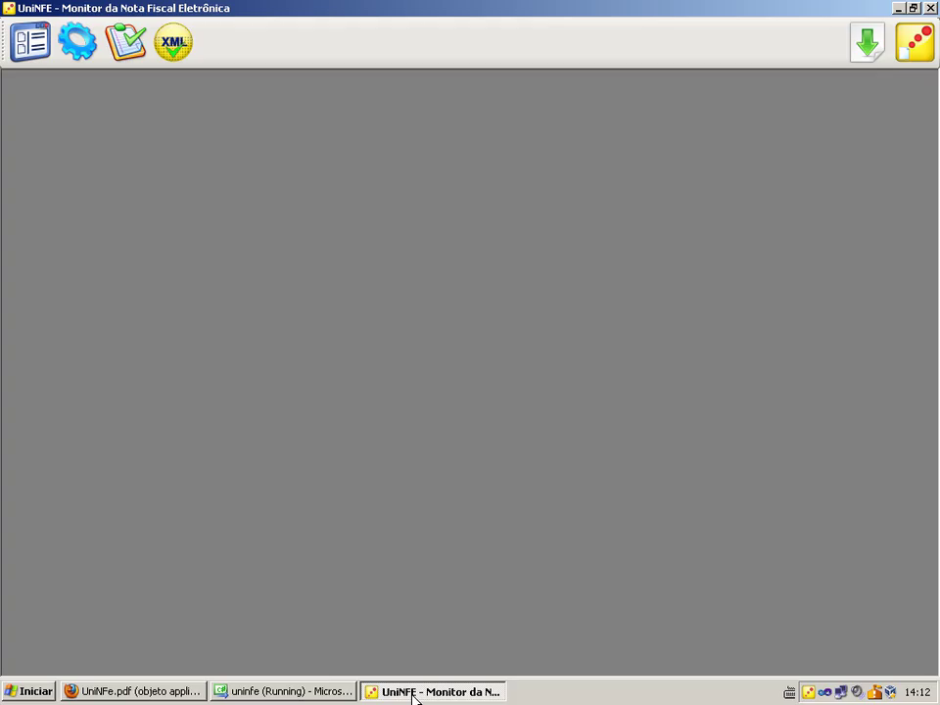
- Open the digital certificate selection for the company T2Ti.com in the per-company configuration
left_click(30, 41)
left_click(730, 187)
left_click(77, 41)
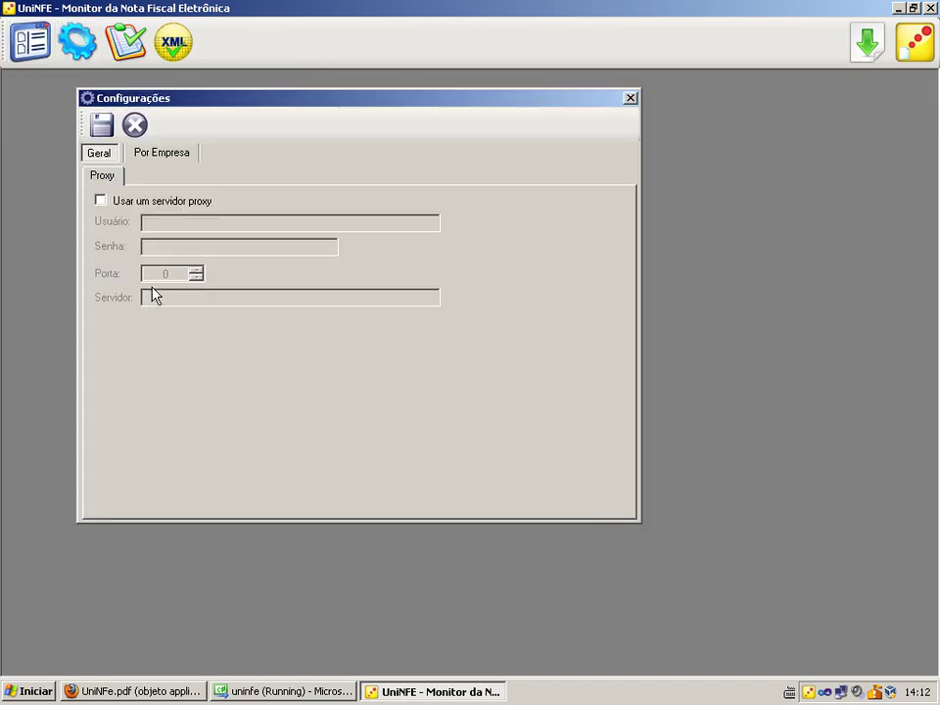
left_click(162, 155)
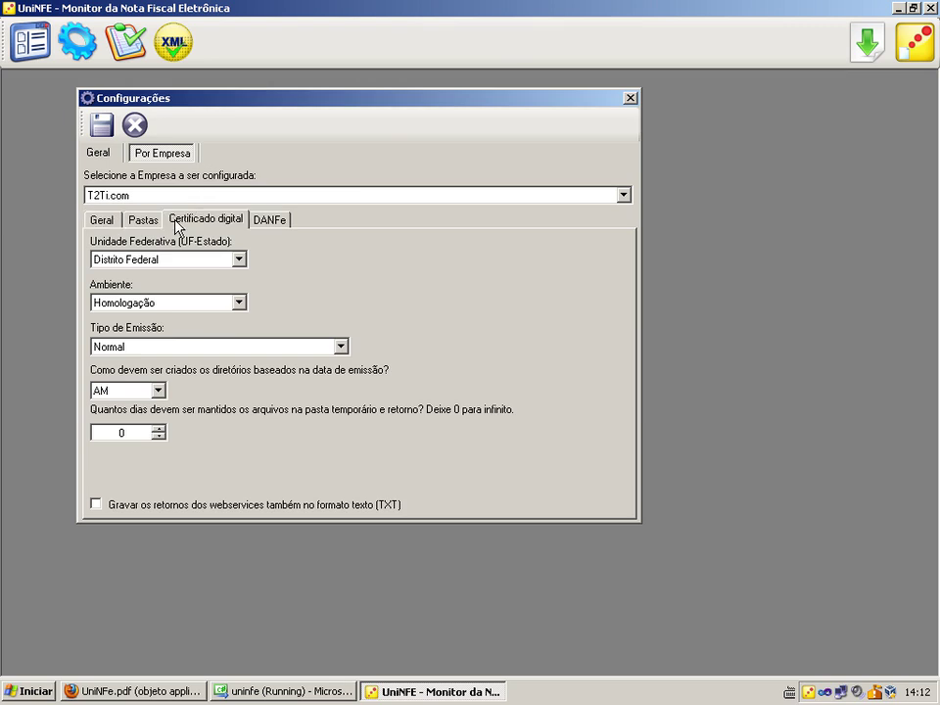
left_click(177, 222)
left_click(580, 286)
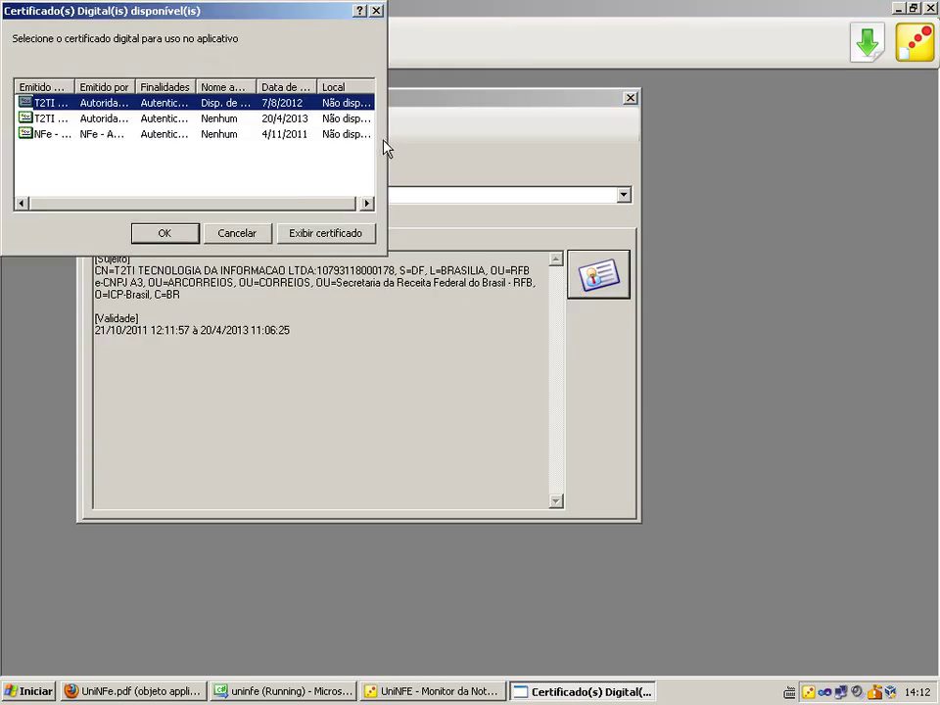
- Widen the validity date column, choose the certificate valid until 7/8/2012, and save the configuration
left_click(115, 136)
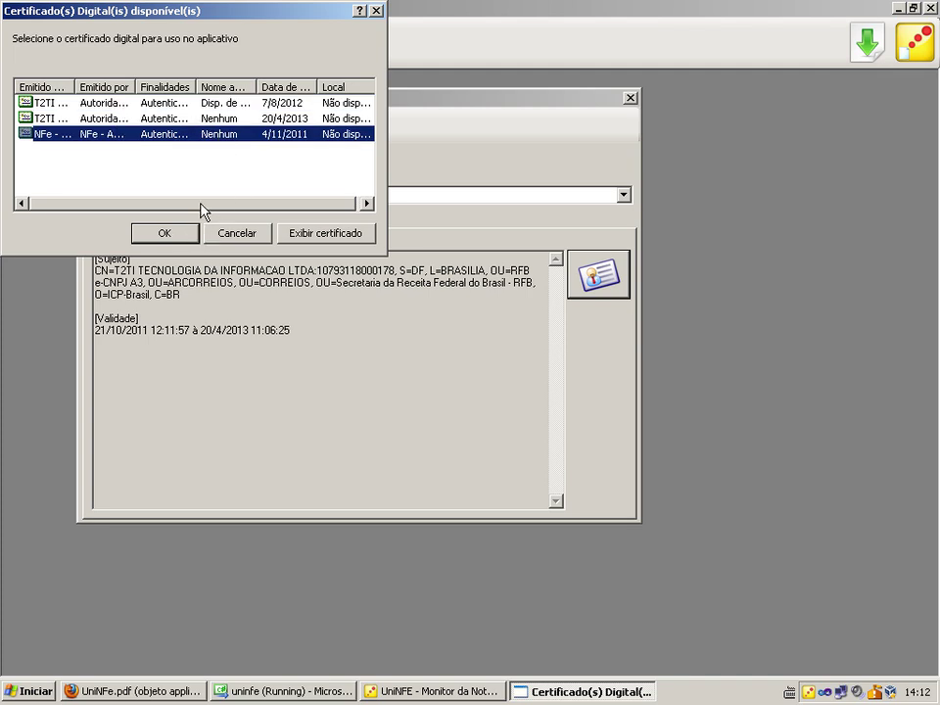
left_click_drag(201, 209, 294, 207)
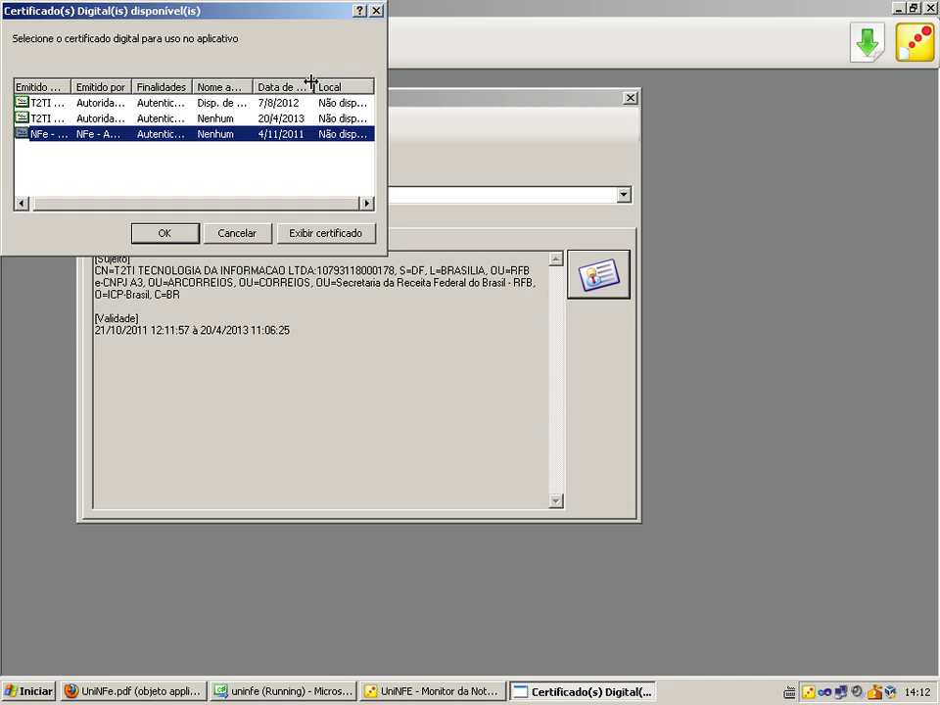
left_click_drag(311, 84, 356, 85)
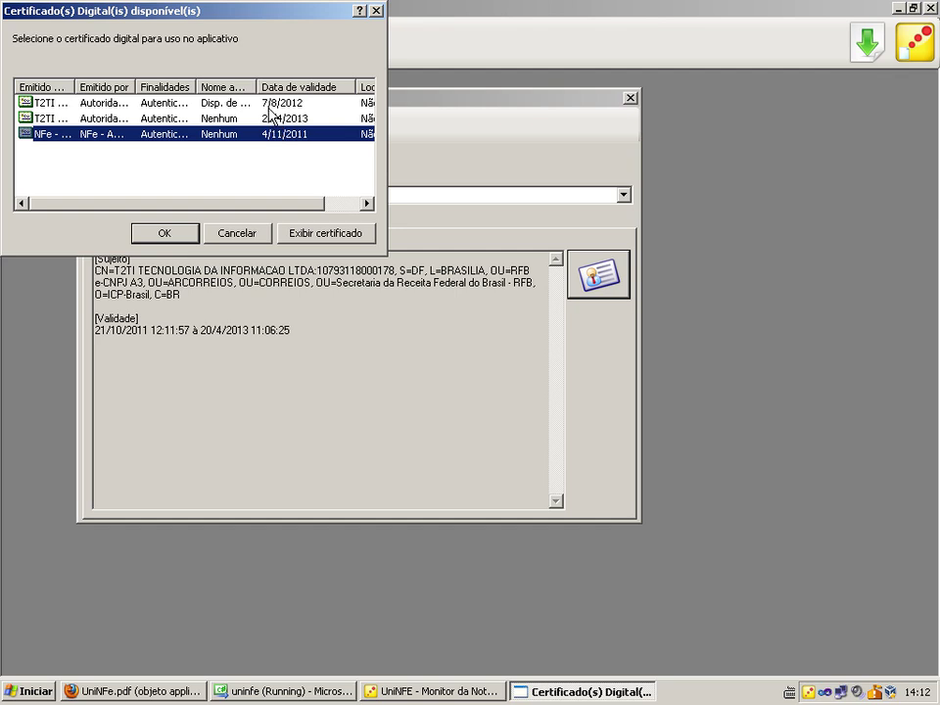
left_click(203, 102)
left_click(182, 235)
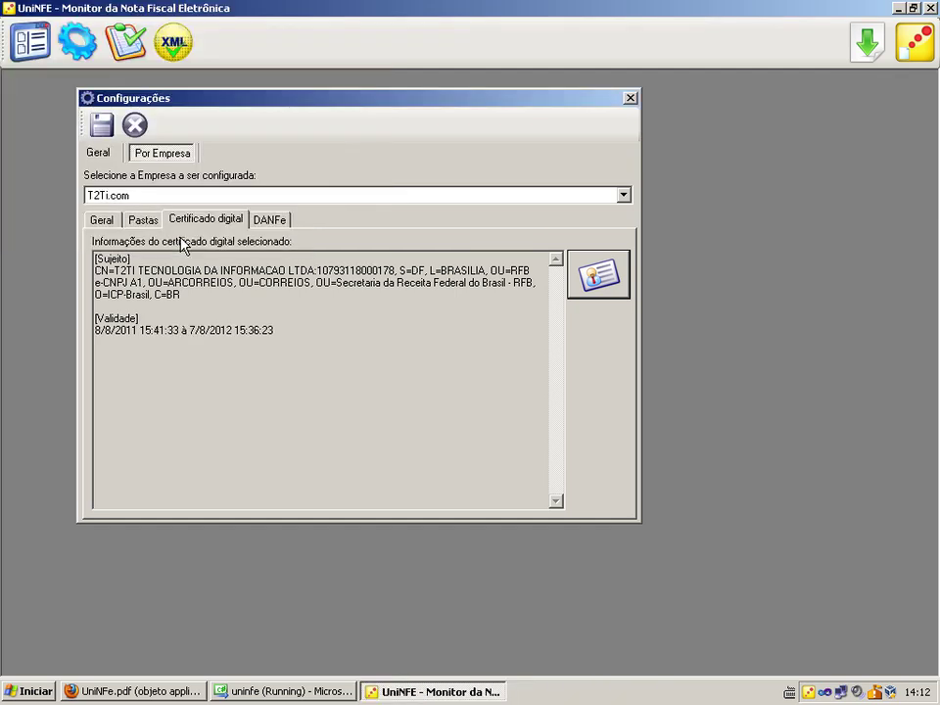
left_click(103, 127)
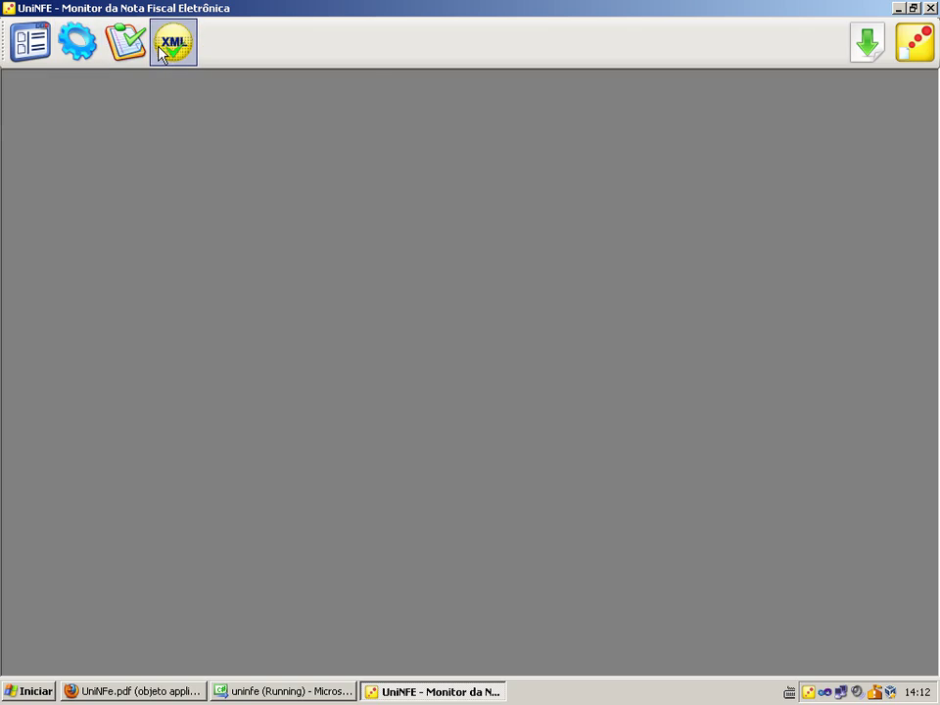
- Query the service status for Distrito Federal in Homologação, read through the full status message, and close the query window
left_click(126, 41)
left_click(337, 347)
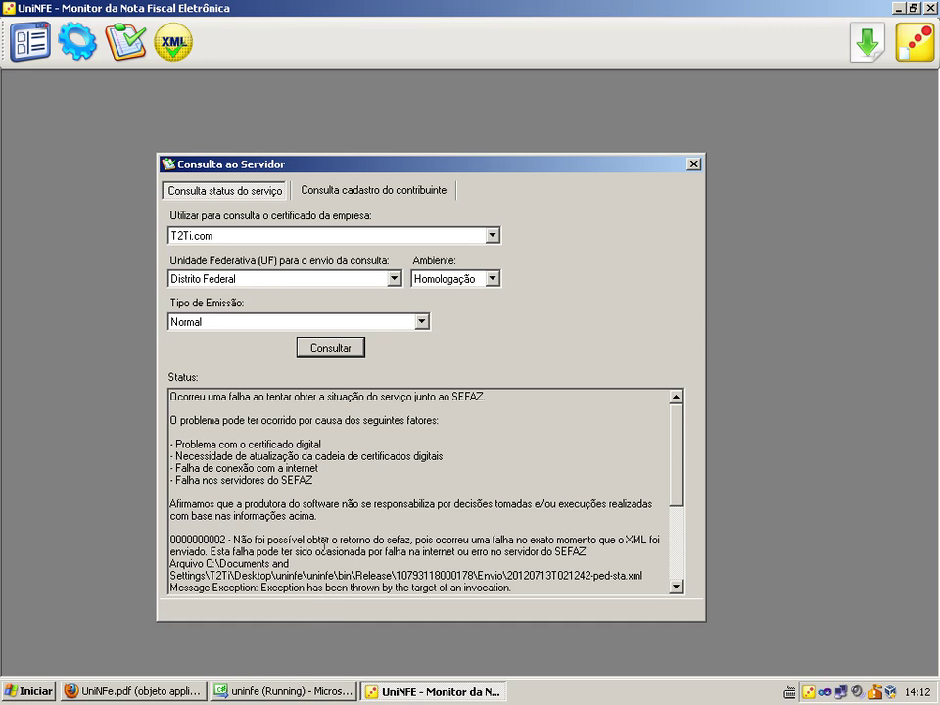
left_click_drag(298, 537, 300, 502)
left_click(300, 502)
scroll(296, 497, "down", 3)
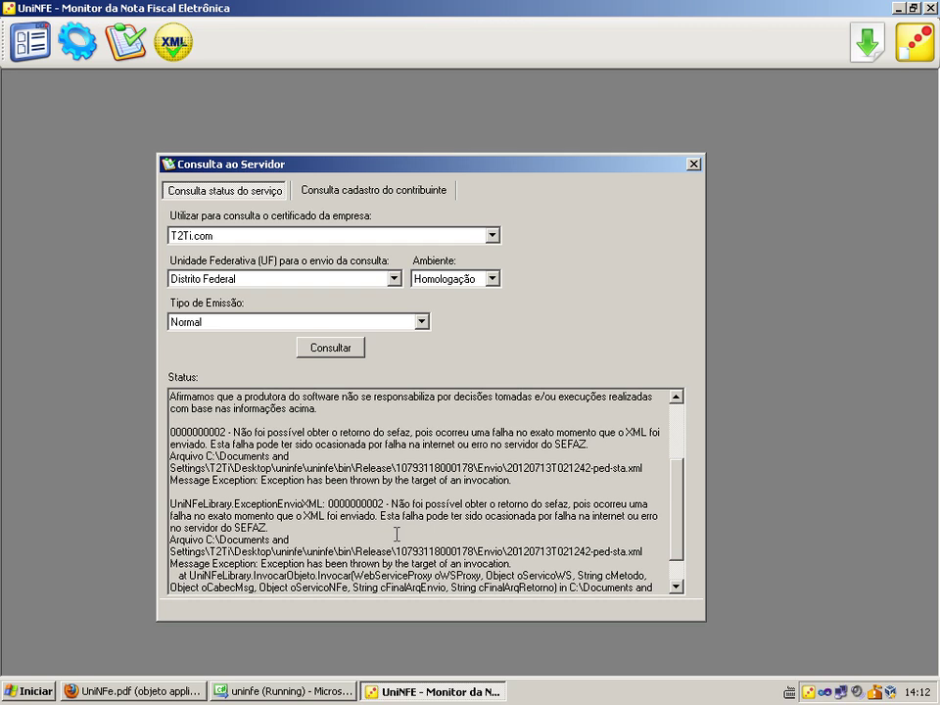
left_click_drag(397, 534, 363, 542)
left_click(364, 541)
scroll(373, 566, "down", 1)
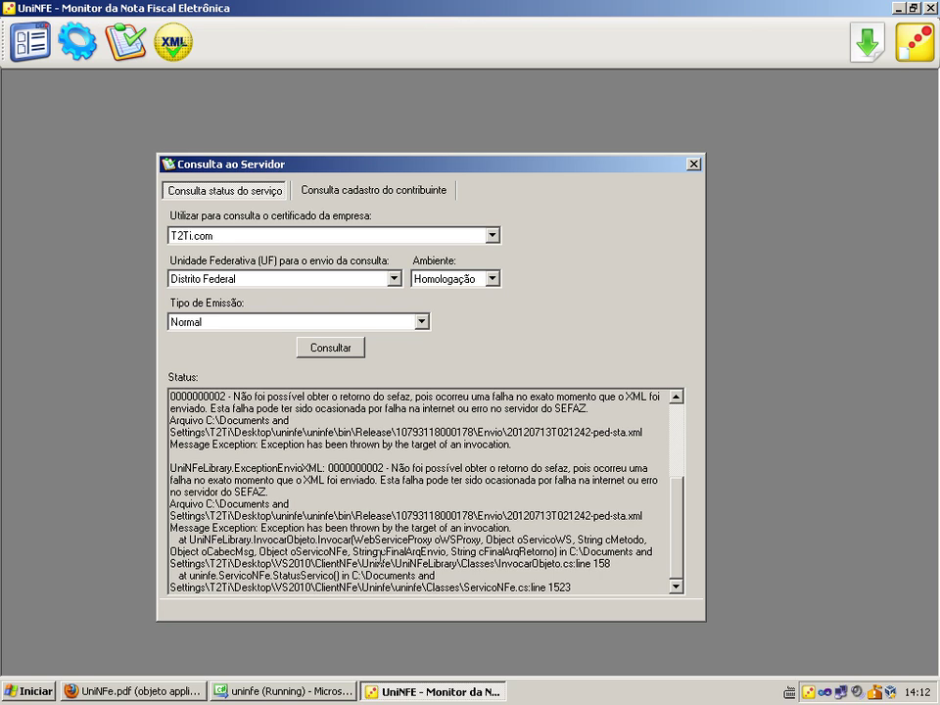
left_click(693, 163)
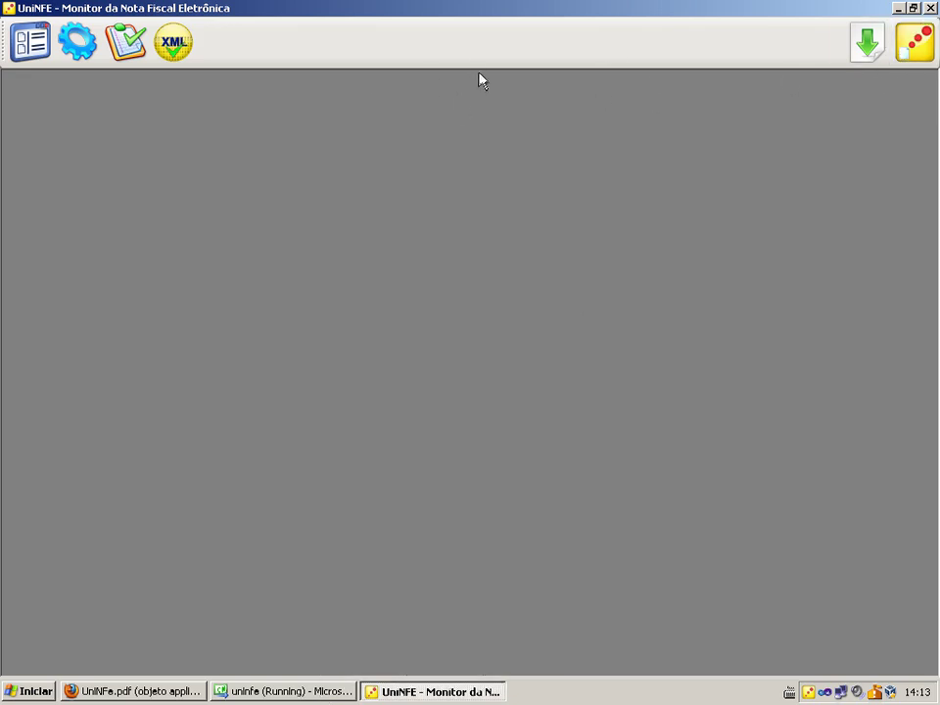
- Switch to Windows Explorer, examine the company's subfolders under the desktop's uninfe\uninfe\bin\Release folder, and close the folder window
left_click(897, 9)
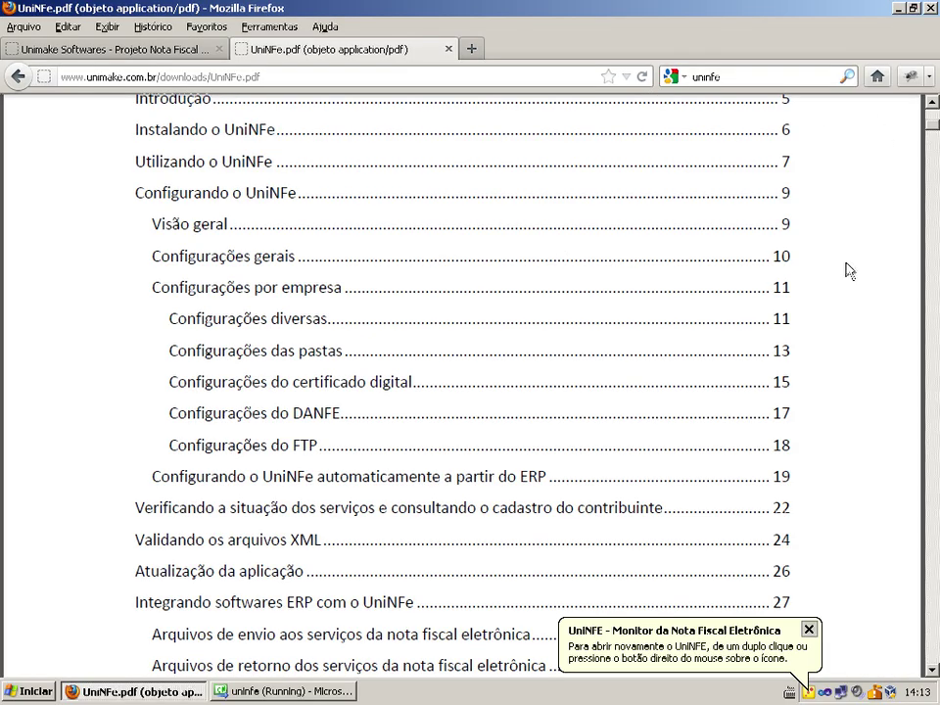
left_click(284, 691)
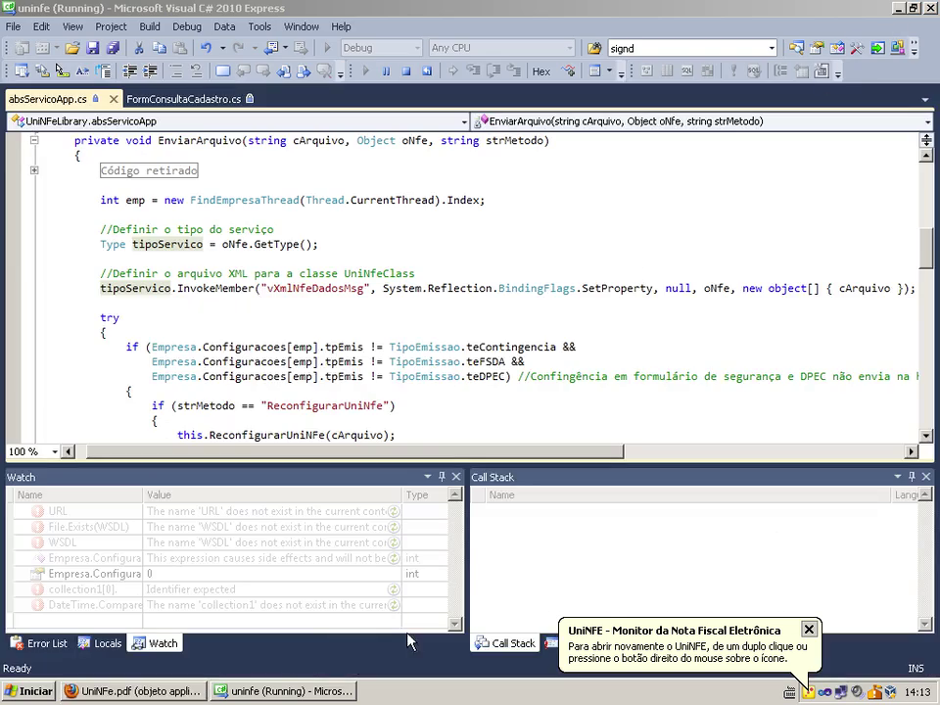
left_click(899, 8)
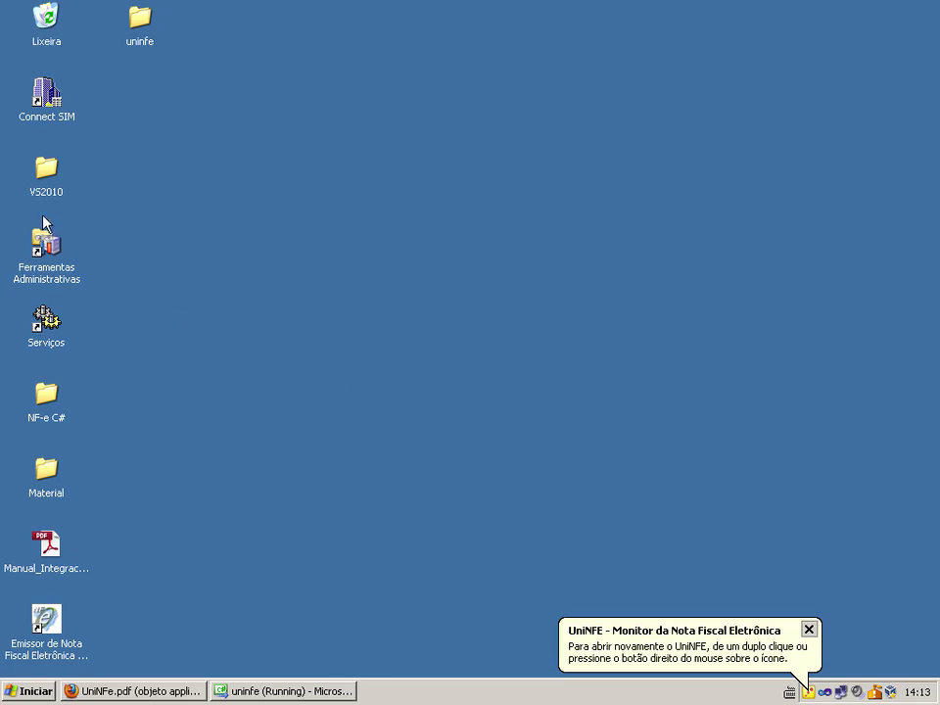
double_click(144, 22)
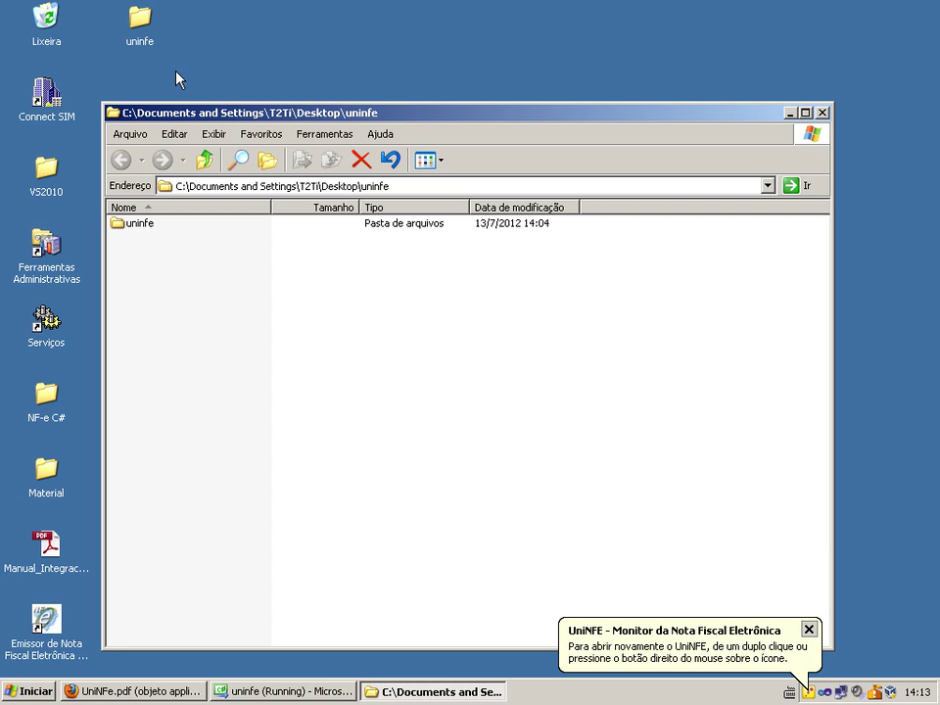
double_click(137, 224)
double_click(136, 226)
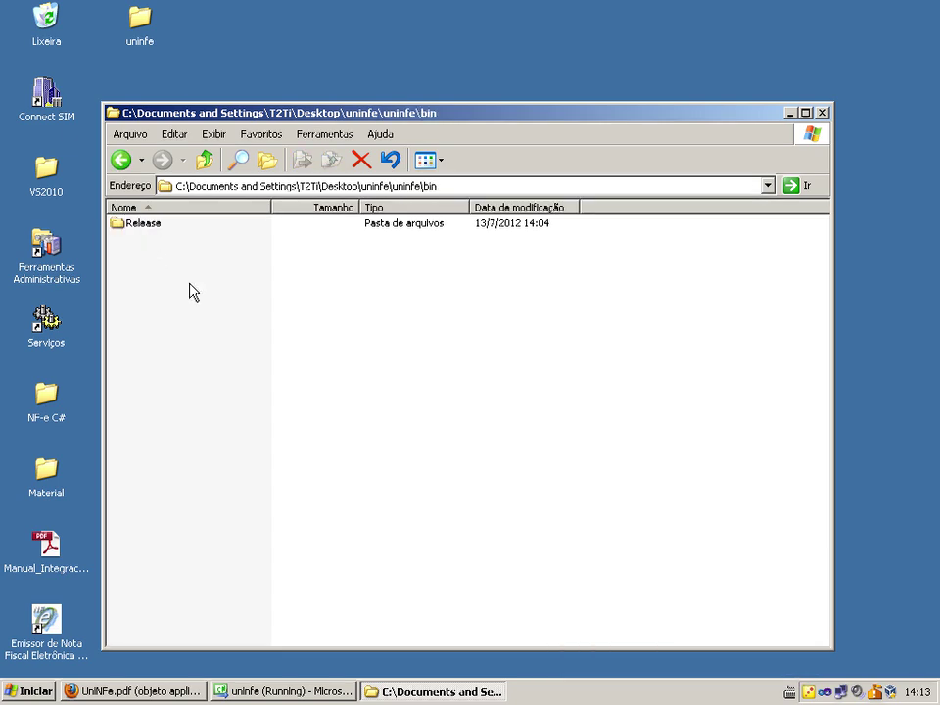
double_click(143, 228)
double_click(144, 223)
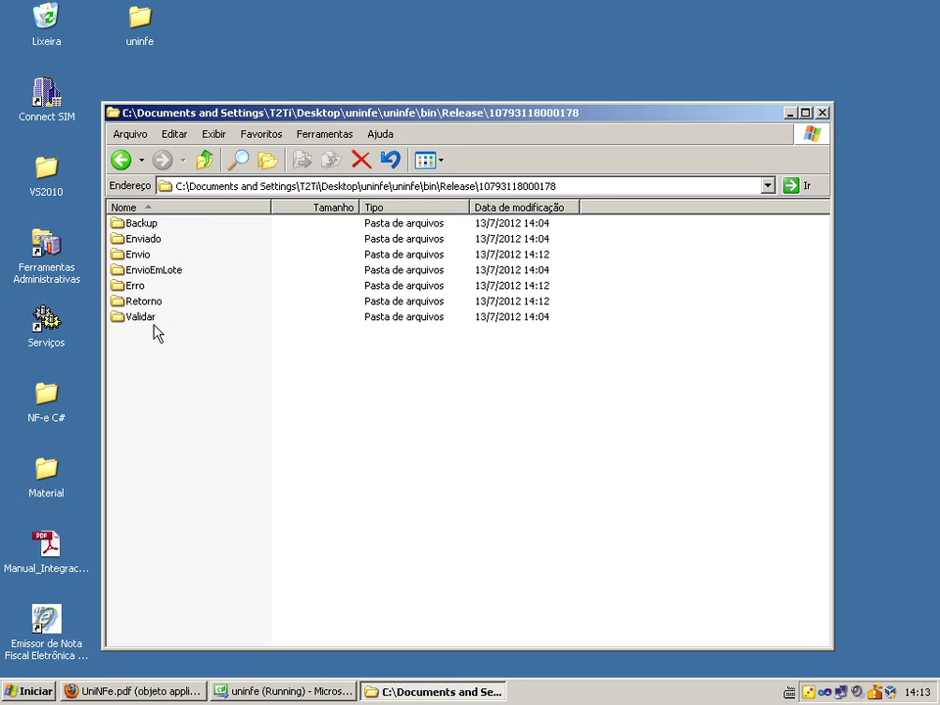
left_click(207, 162)
left_click(207, 162)
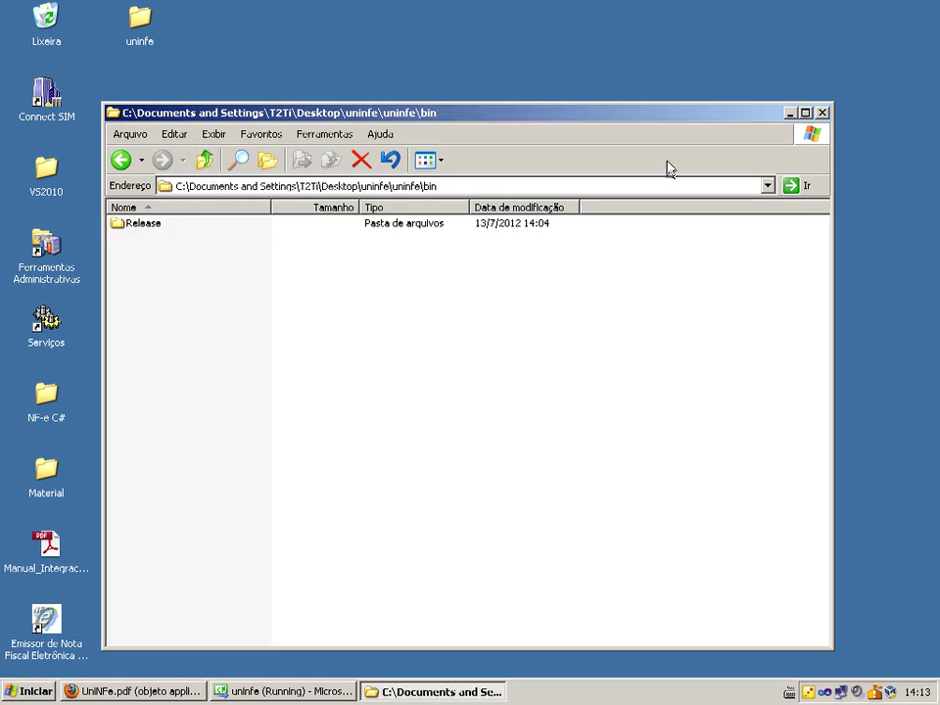
left_click(822, 112)
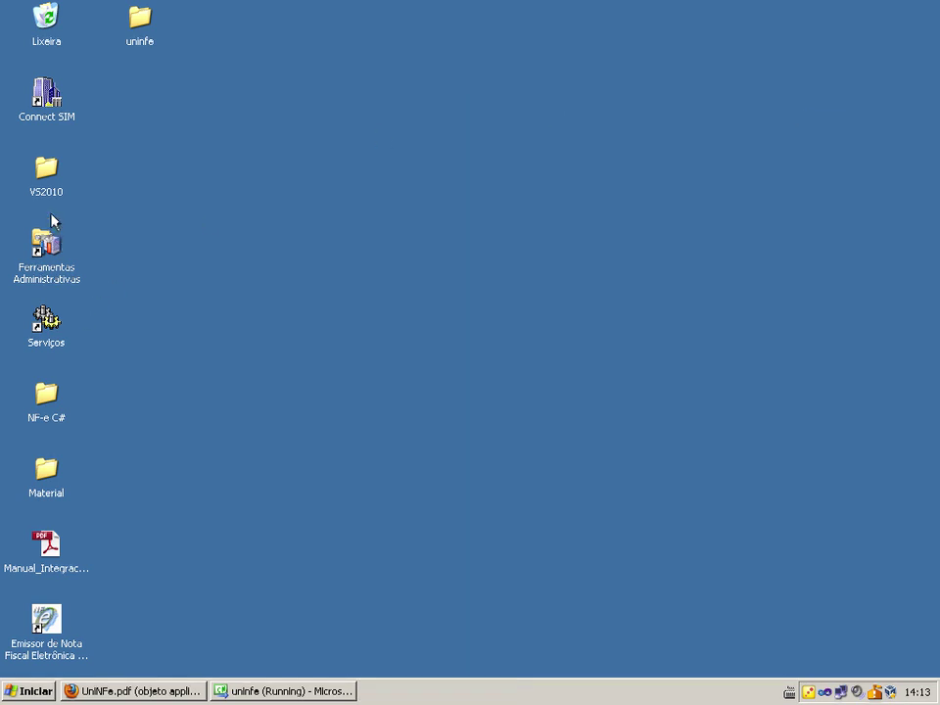
- Open UniNfeConfig.xml in Notepad++ from the company's folder under VS2010\ClientNFe\Uninfe\uninfe\bin\Release on the desktop
double_click(47, 180)
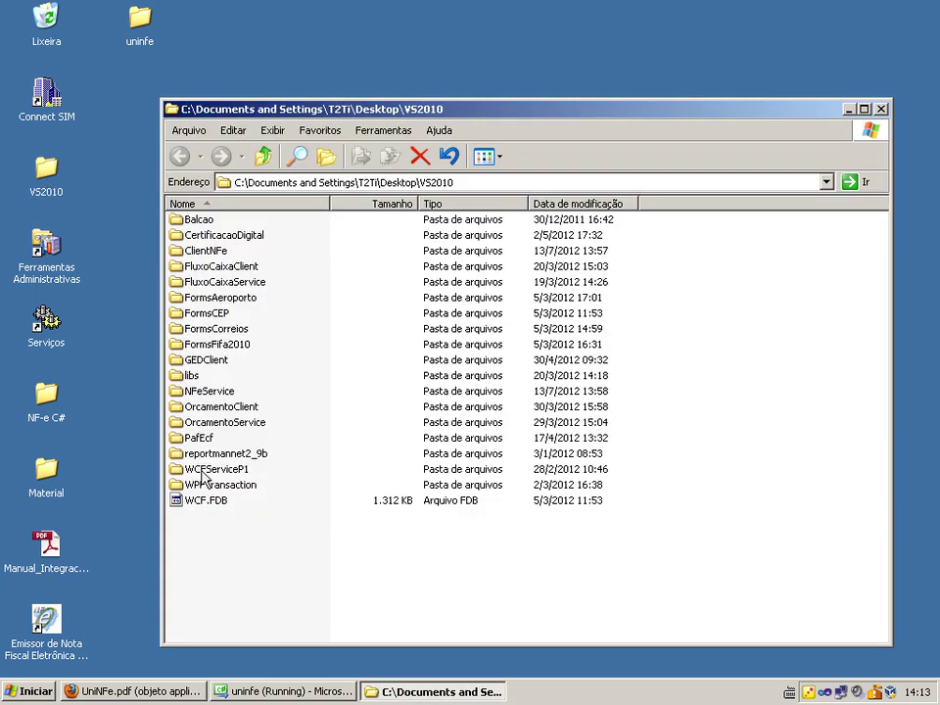
double_click(209, 253)
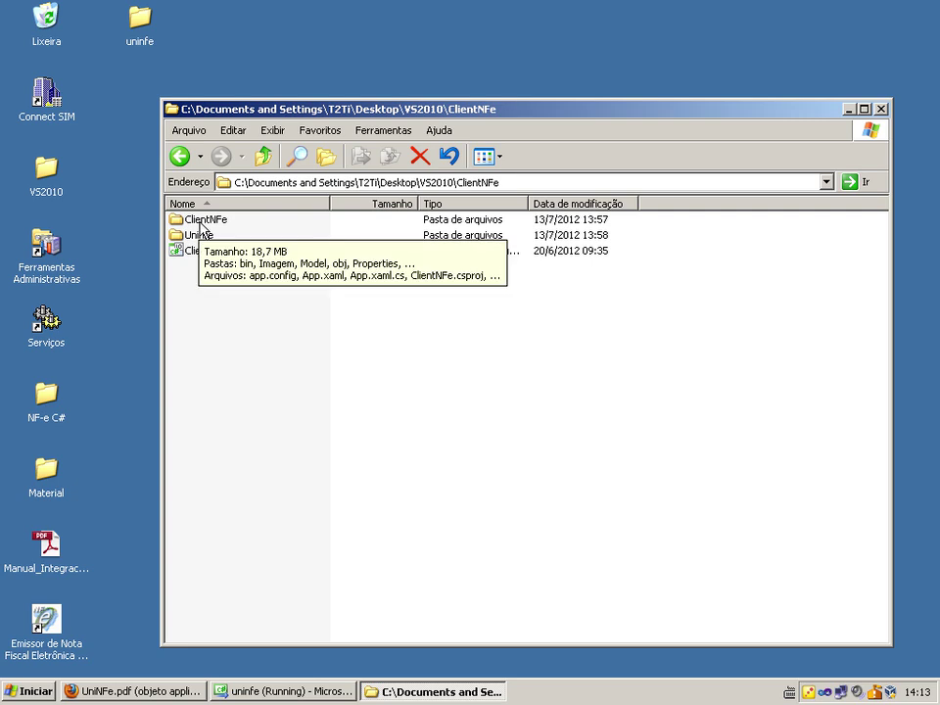
double_click(202, 238)
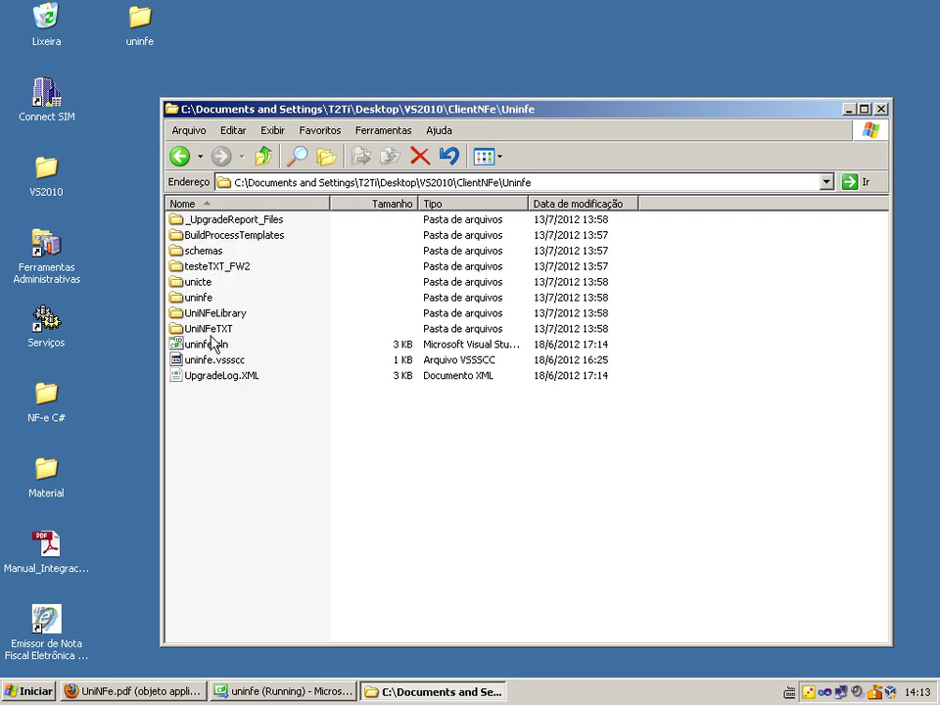
double_click(201, 298)
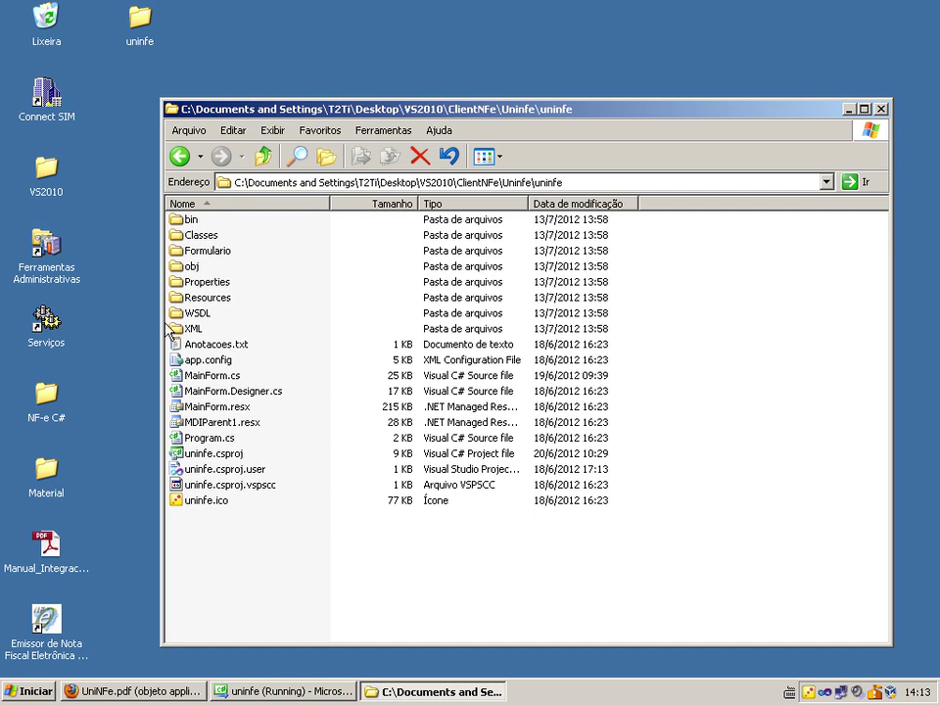
double_click(196, 220)
double_click(197, 236)
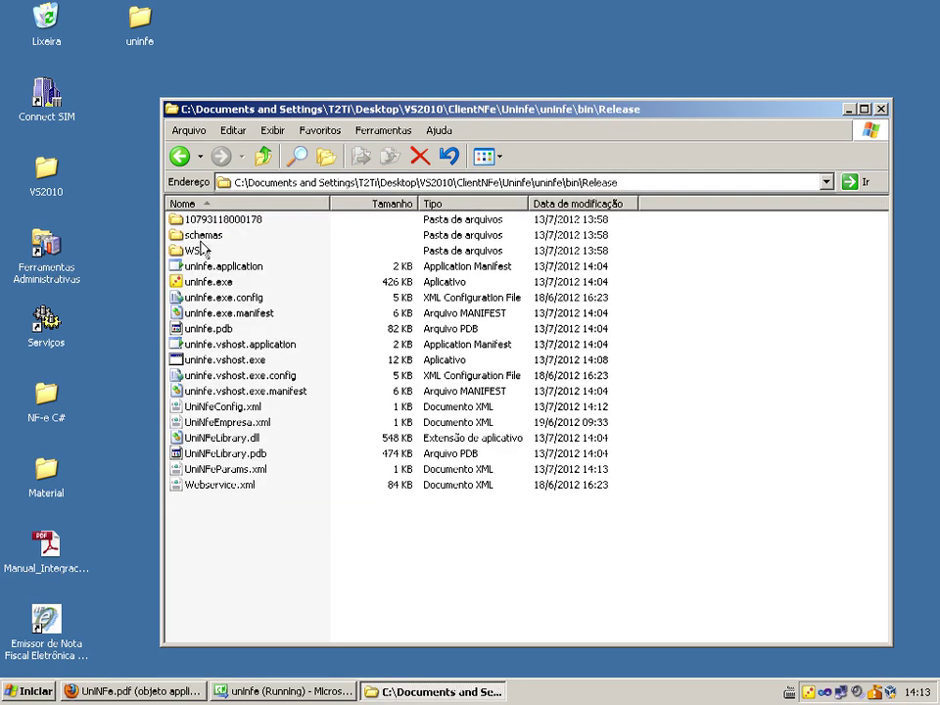
double_click(200, 219)
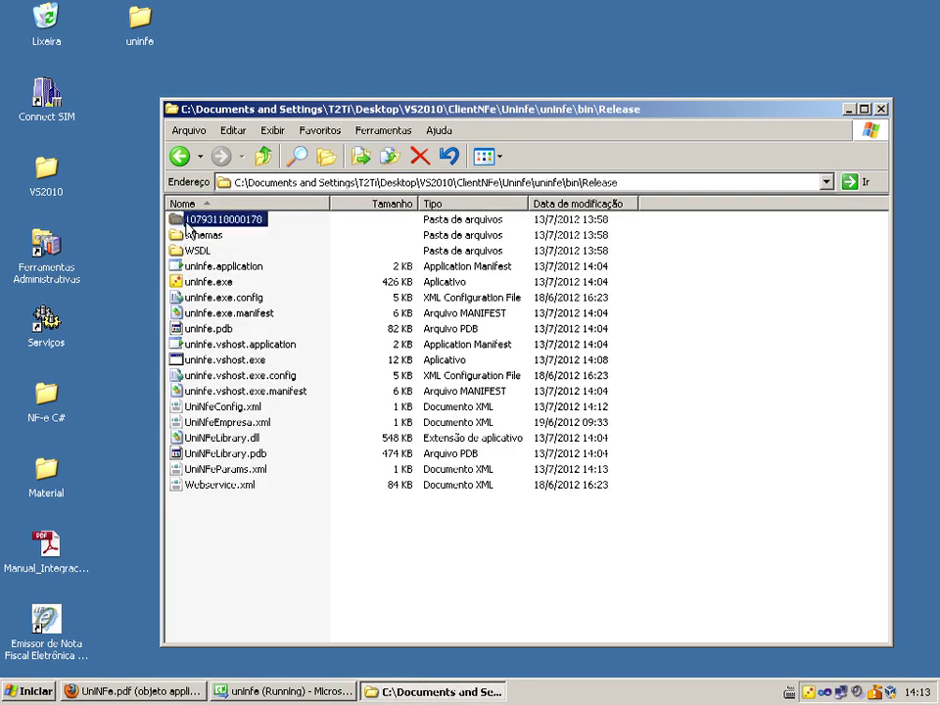
left_click(225, 344)
left_click(211, 330)
left_click(219, 344)
double_click(218, 349)
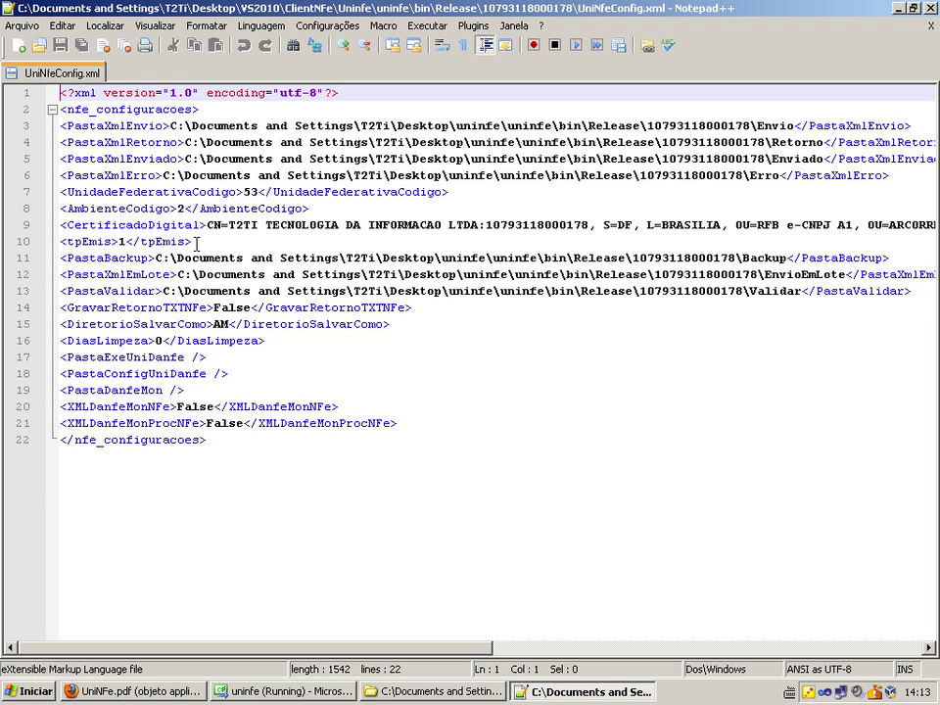
- Review the certificate and folder path entries in UniNfeConfig.xml, and close the file and Notepad++
left_click_drag(119, 226, 338, 227)
left_click_drag(189, 125, 201, 174)
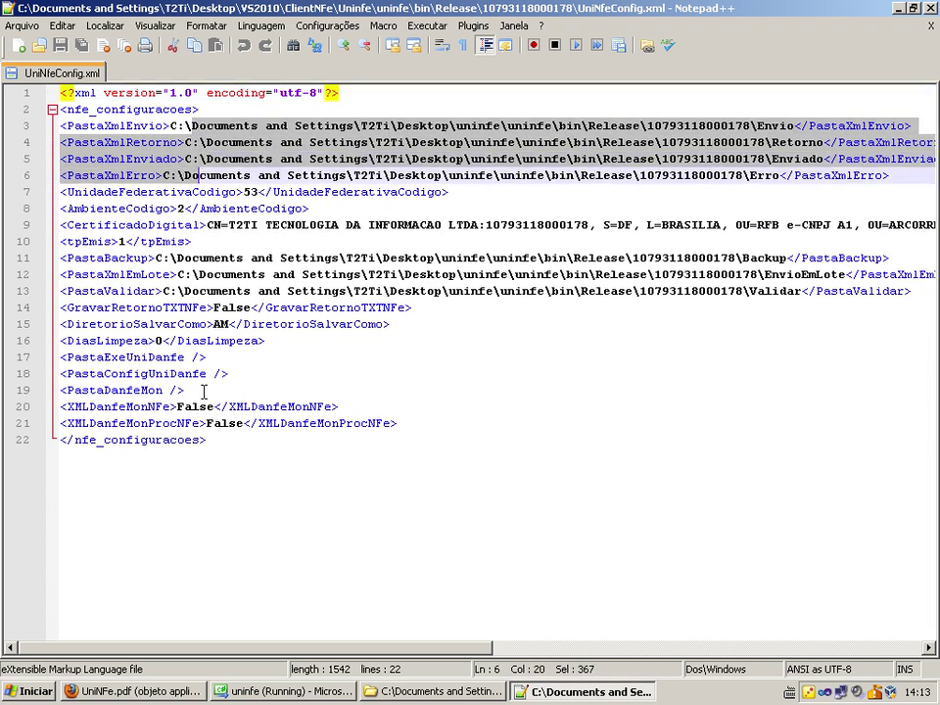
left_click(174, 257)
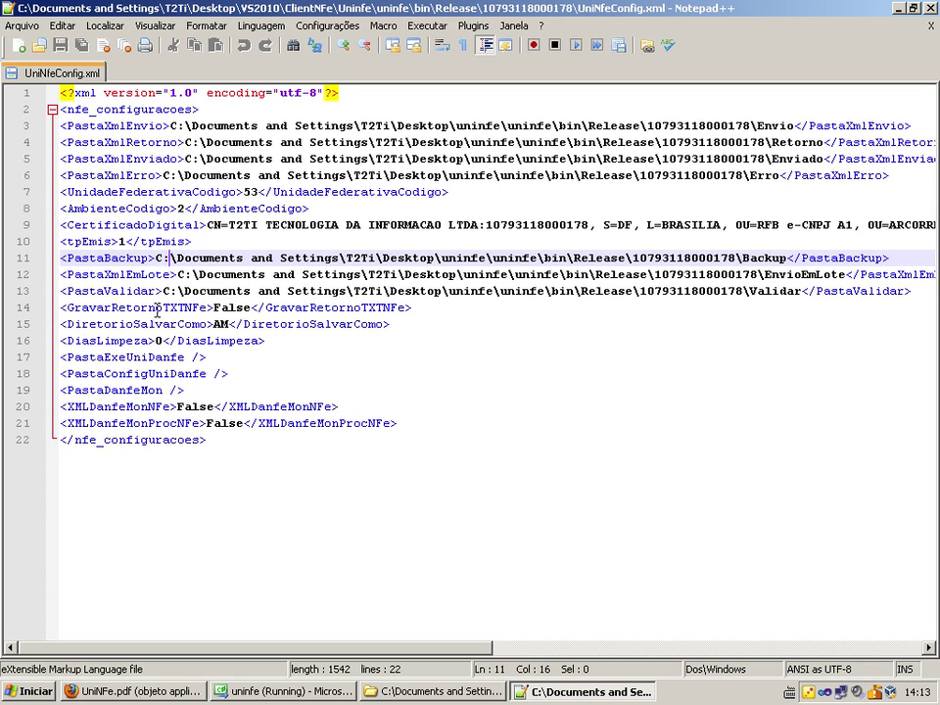
left_click_drag(147, 163, 184, 389)
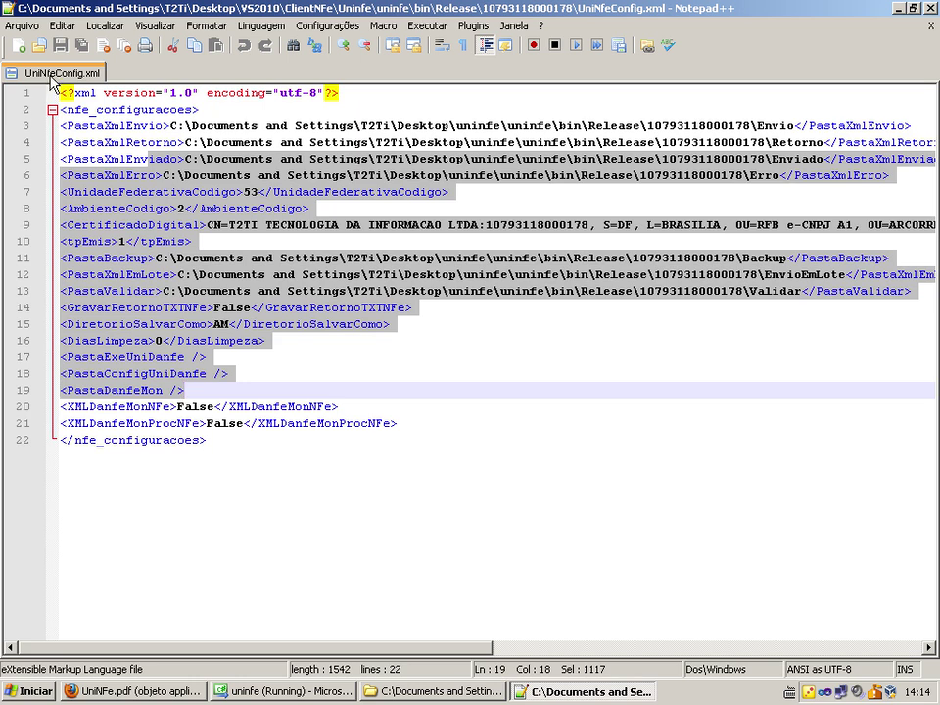
left_click(103, 45)
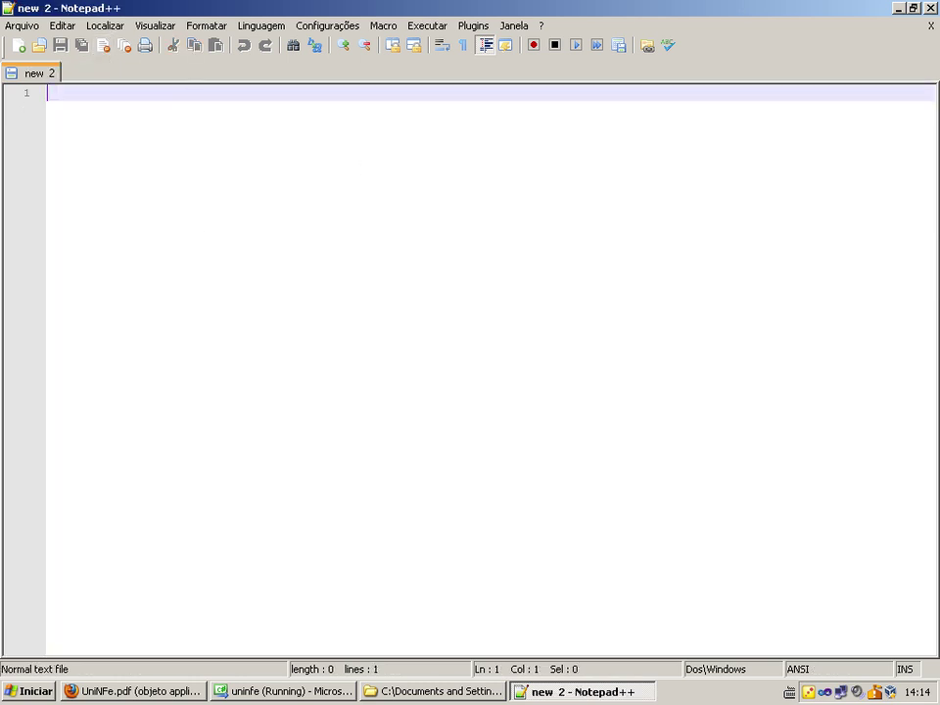
left_click(931, 10)
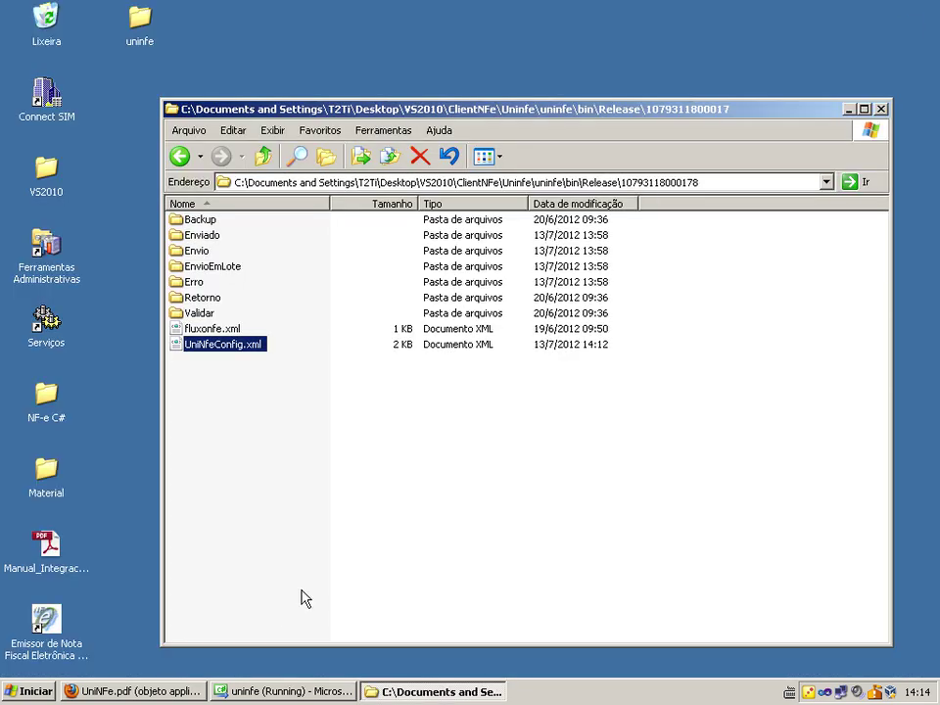
- Switch to the running UniNFE monitor and open the folder settings for company T2Ti.com in its configuration
left_click(373, 453)
left_click(279, 691)
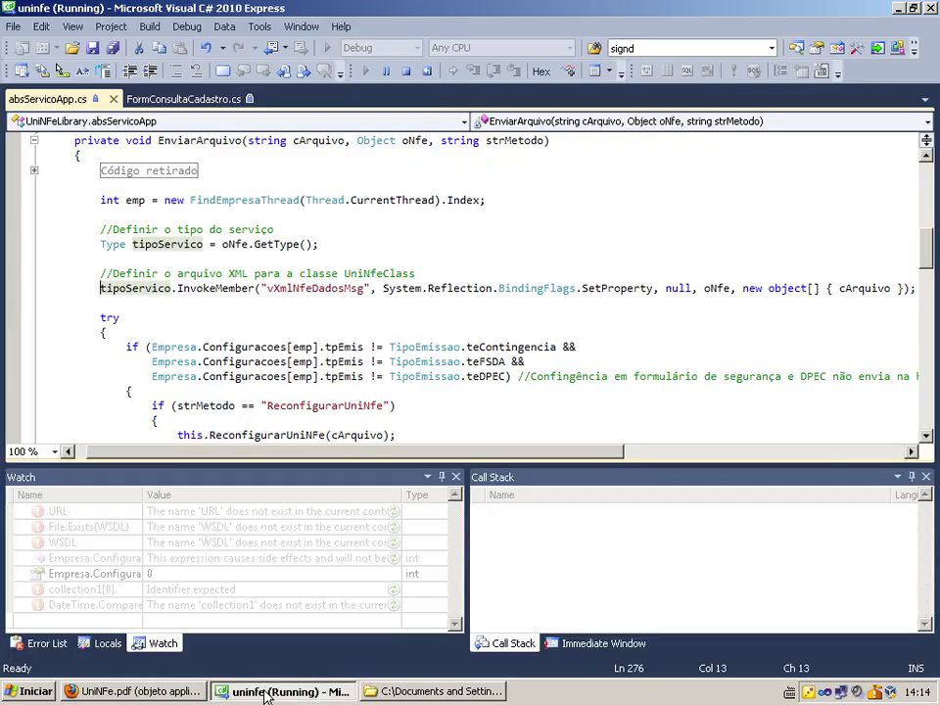
double_click(813, 692)
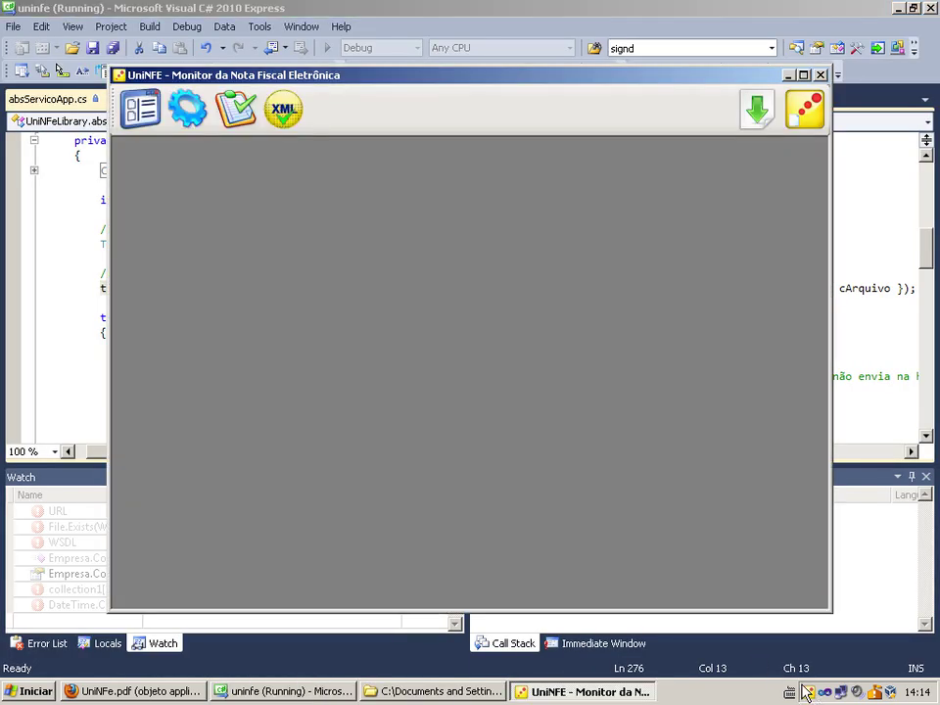
left_click(188, 110)
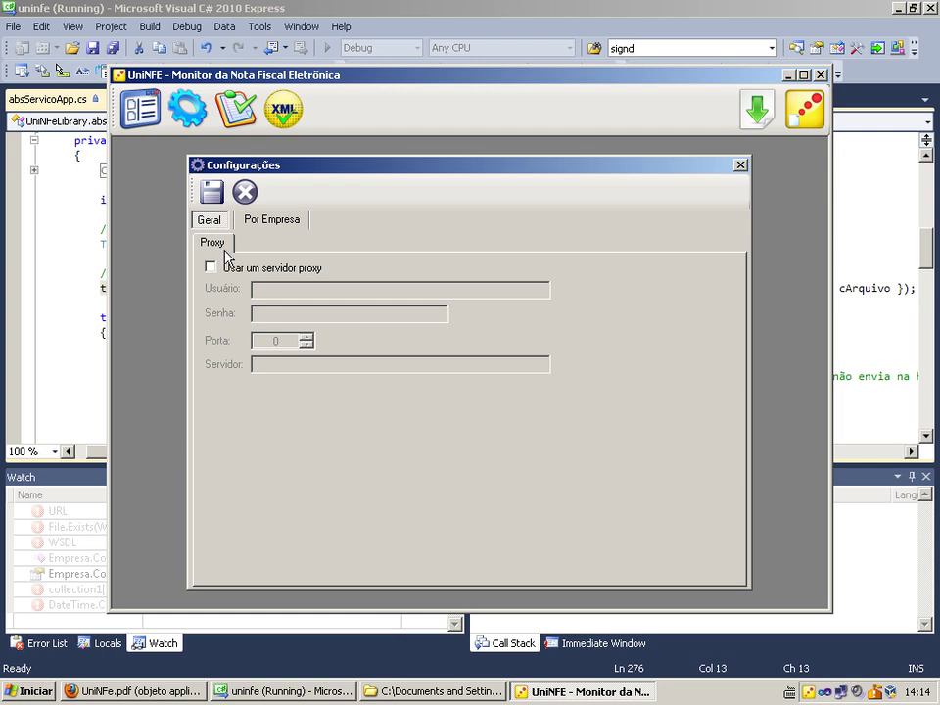
left_click(282, 225)
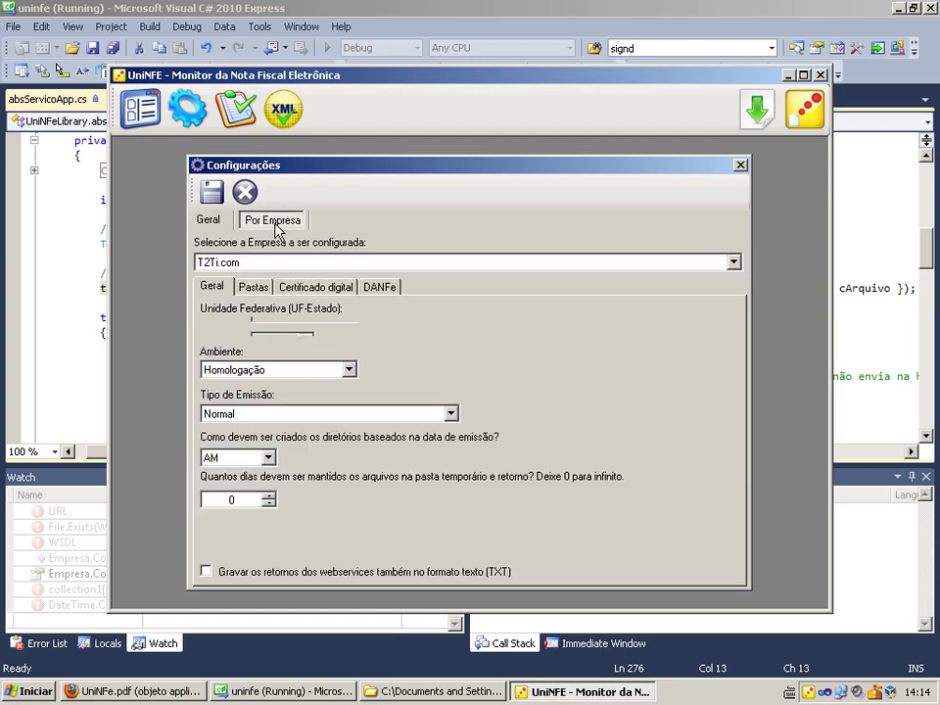
left_click(245, 296)
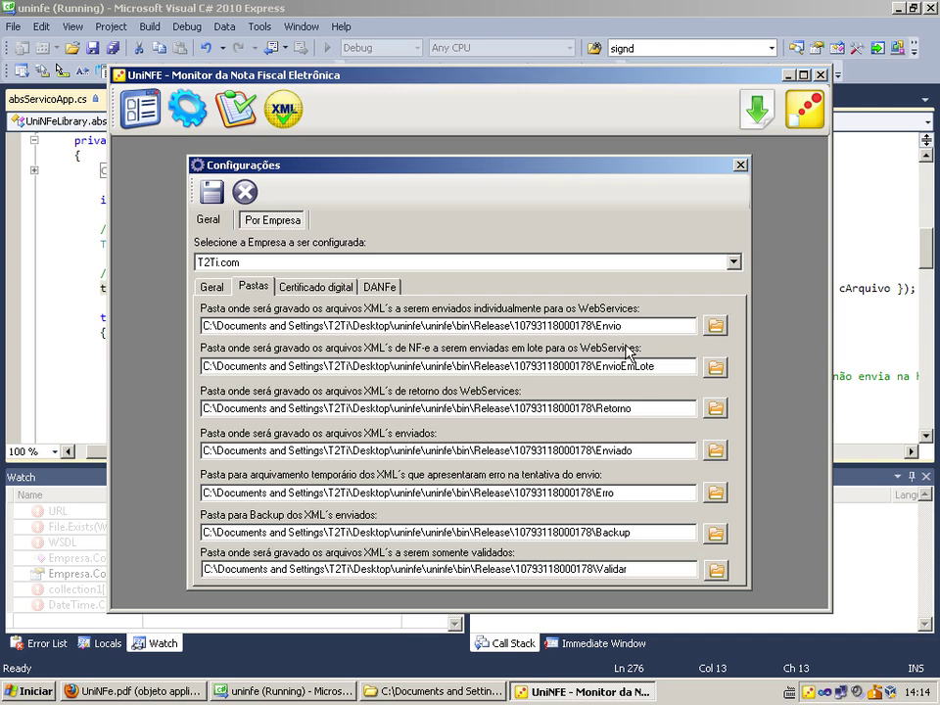
left_click(715, 327)
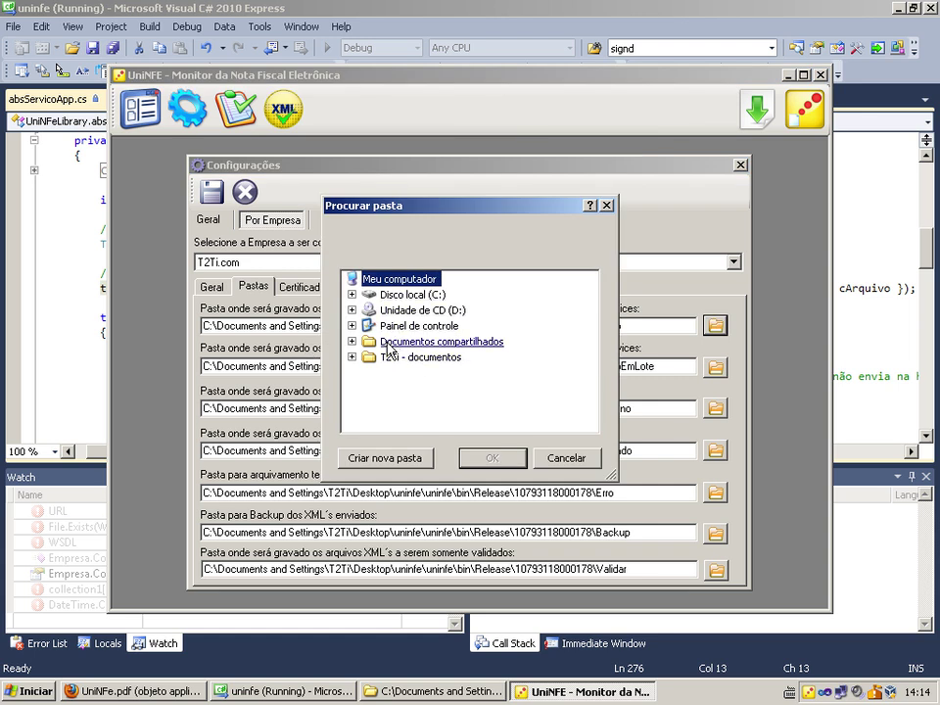
left_click(351, 326)
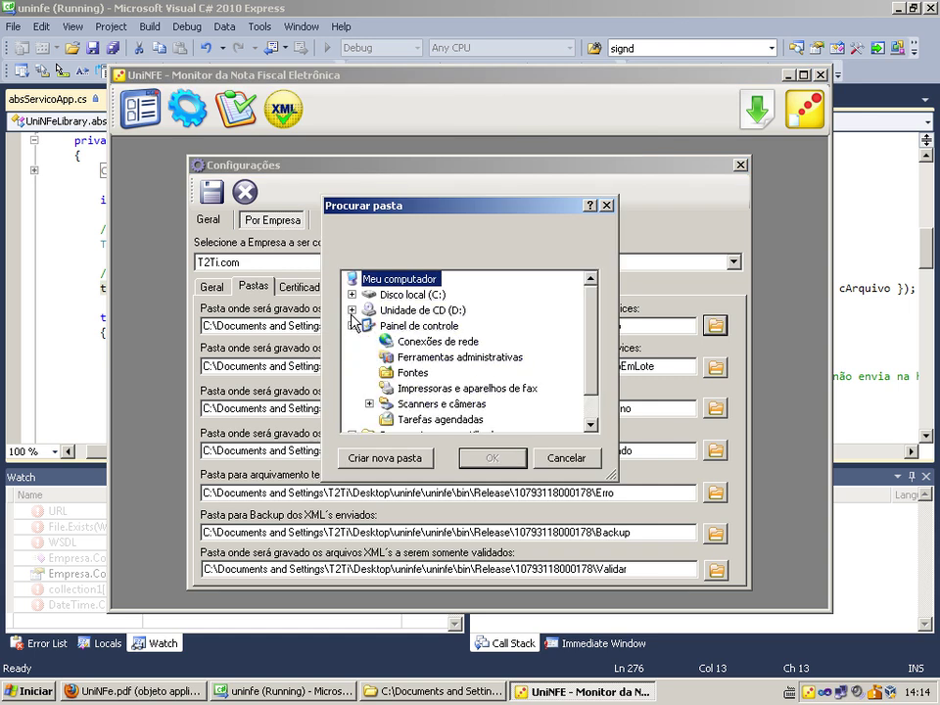
left_click(352, 326)
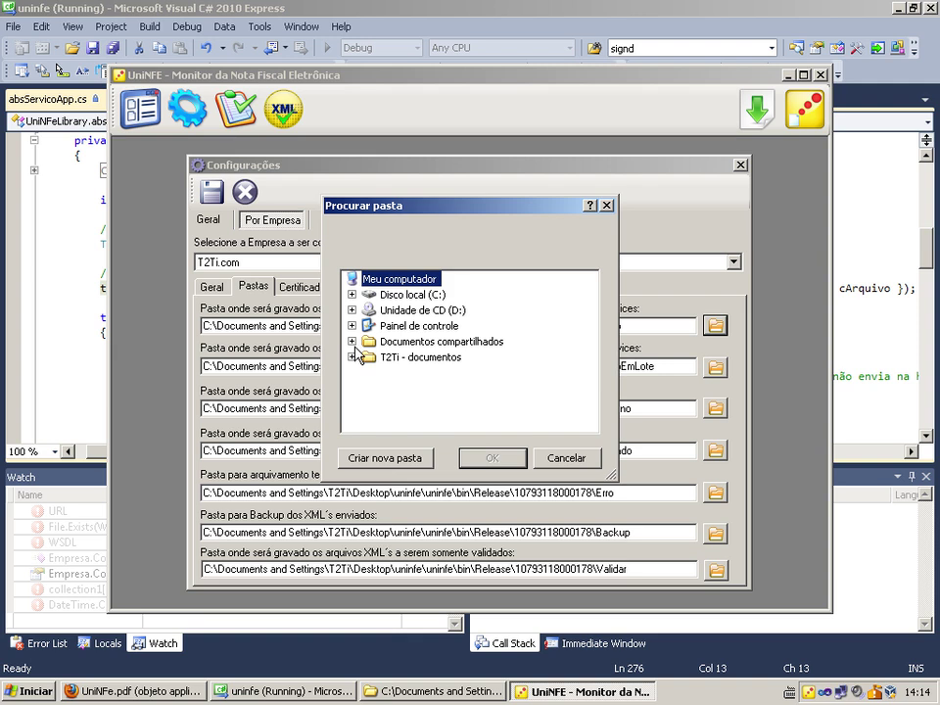
left_click(606, 205)
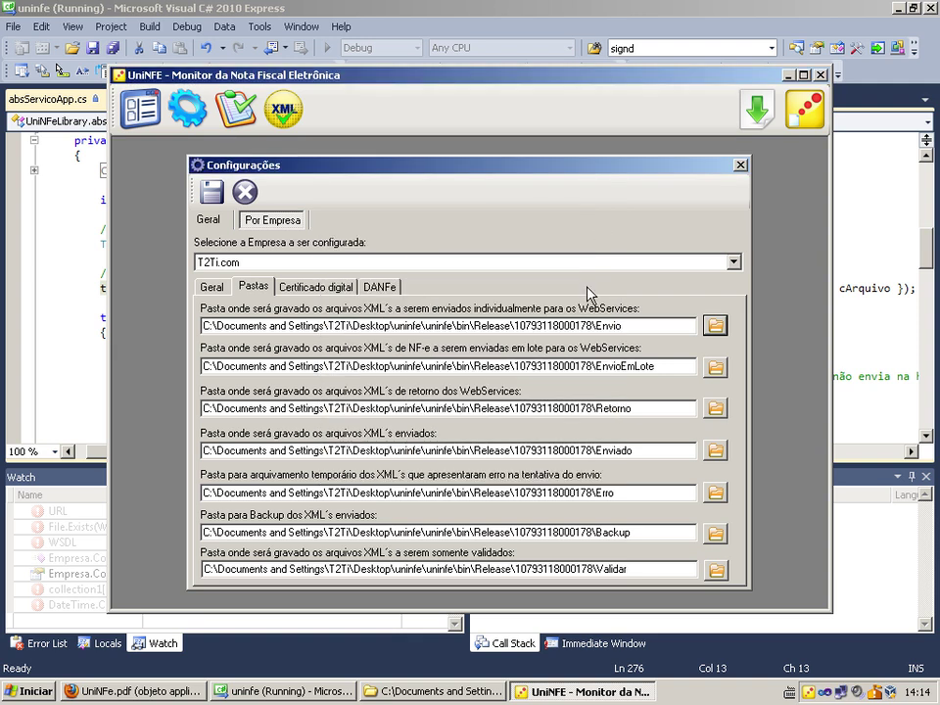
- Switch to Windows Explorer and copy the path C:\Documents and Settings\T2Ti\Desktop\VS2010\ClientNFe\Uninfe\uninfe\bin\Release\ from the open folder's address
left_click(792, 75)
left_click(899, 7)
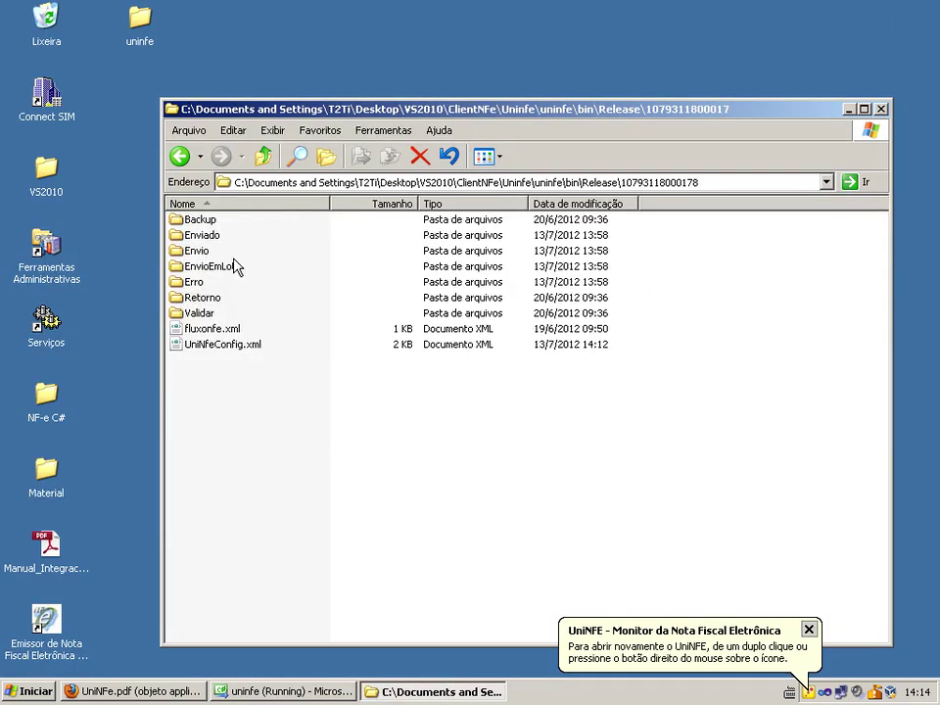
left_click(598, 184)
left_click(625, 183)
left_click_drag(613, 183, 217, 191)
key("ctrl+c")
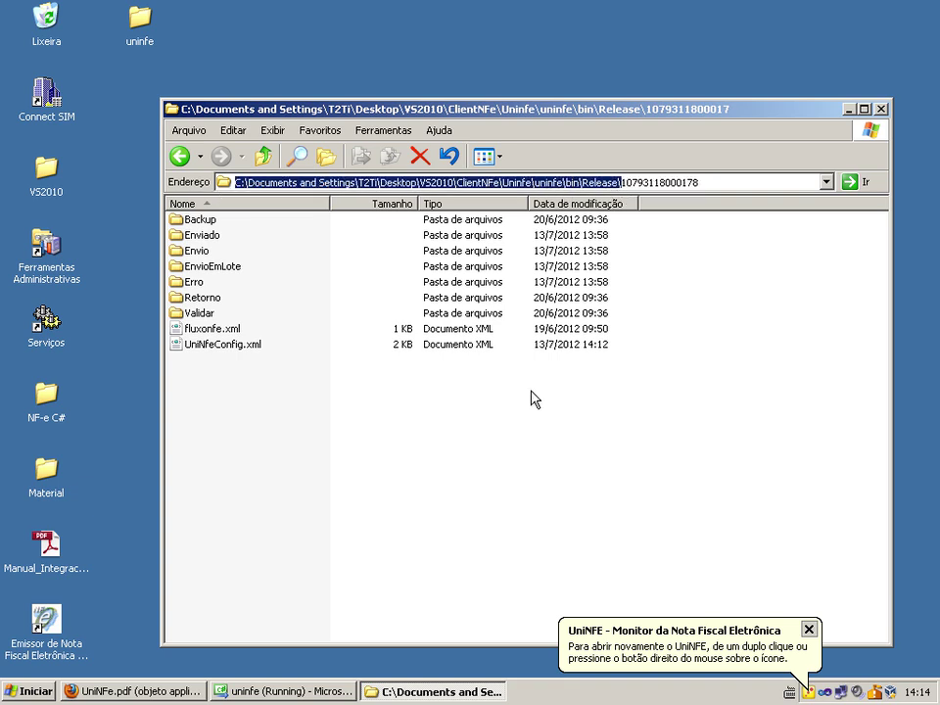
- Back in UniNFE, replace the base path of the Envio, EnvioEmLote and Retorno folders with the copied VS2010\ClientNFe Release path
double_click(809, 692)
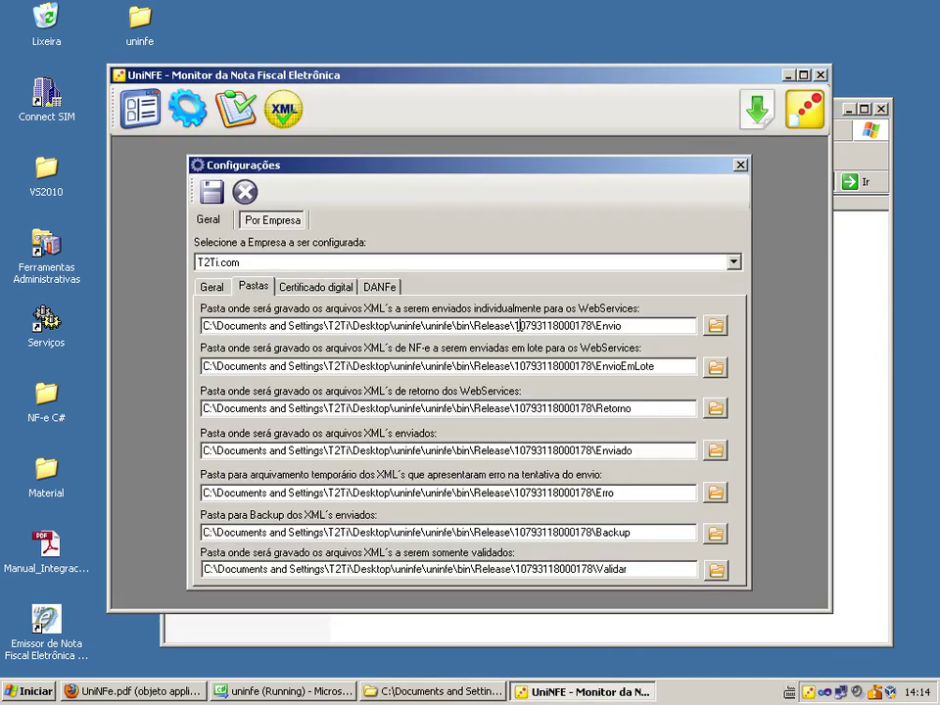
left_click_drag(514, 325, 203, 325)
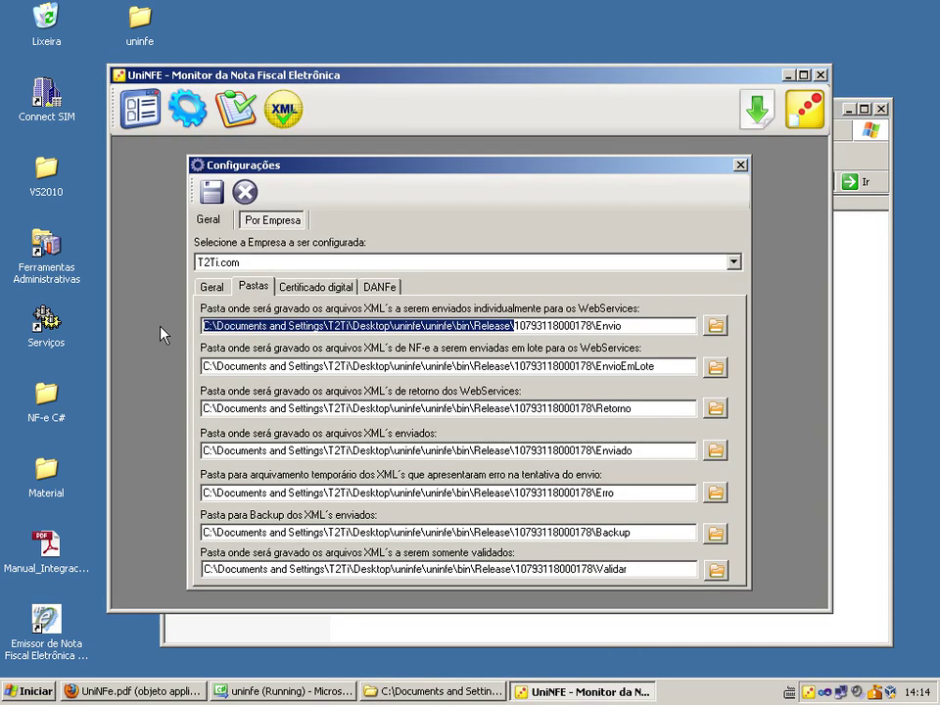
key("ctrl+v")
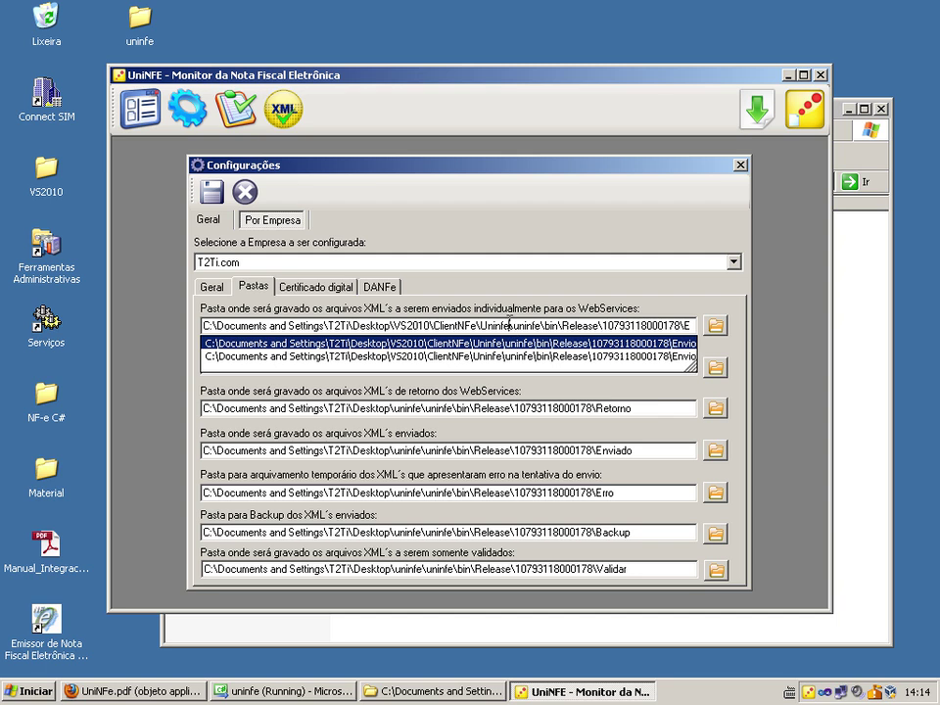
key("Escape")
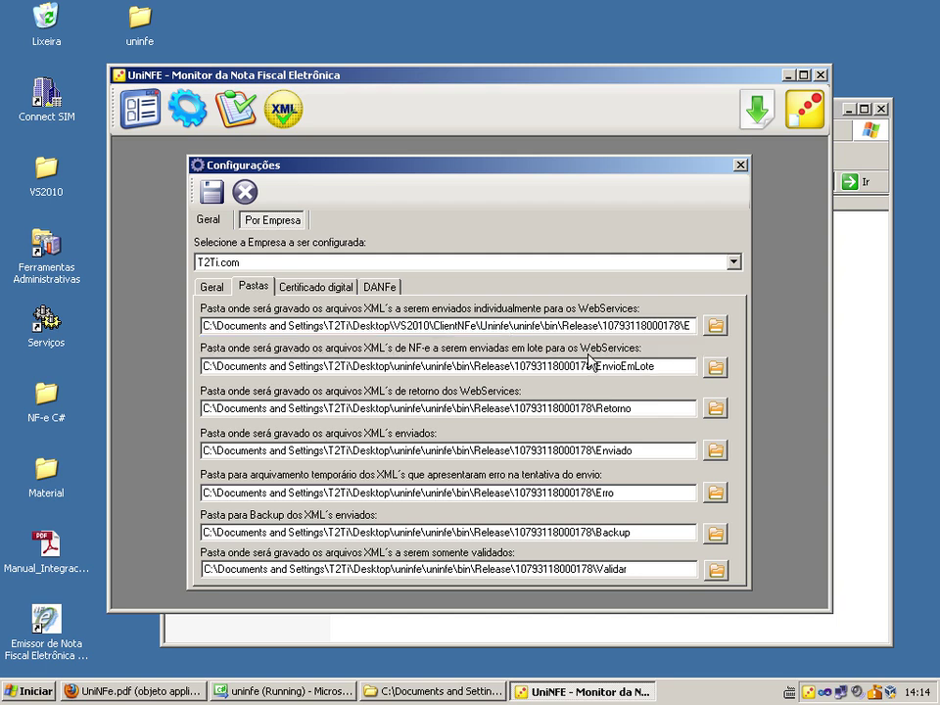
left_click_drag(513, 366, 200, 367)
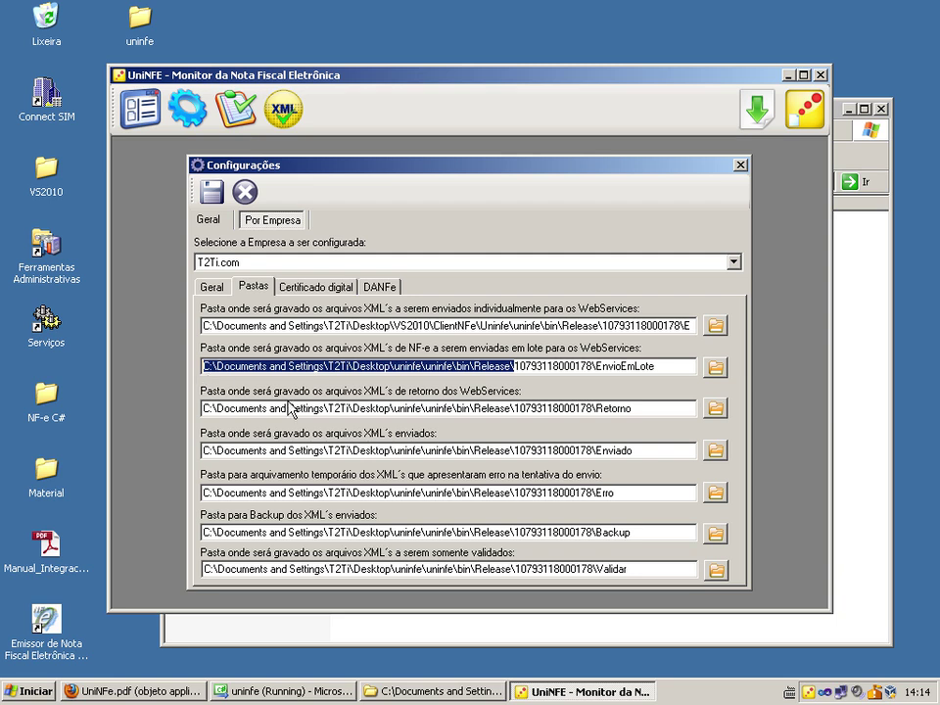
key("ctrl+v")
left_click_drag(516, 408, 186, 408)
key("ctrl+v")
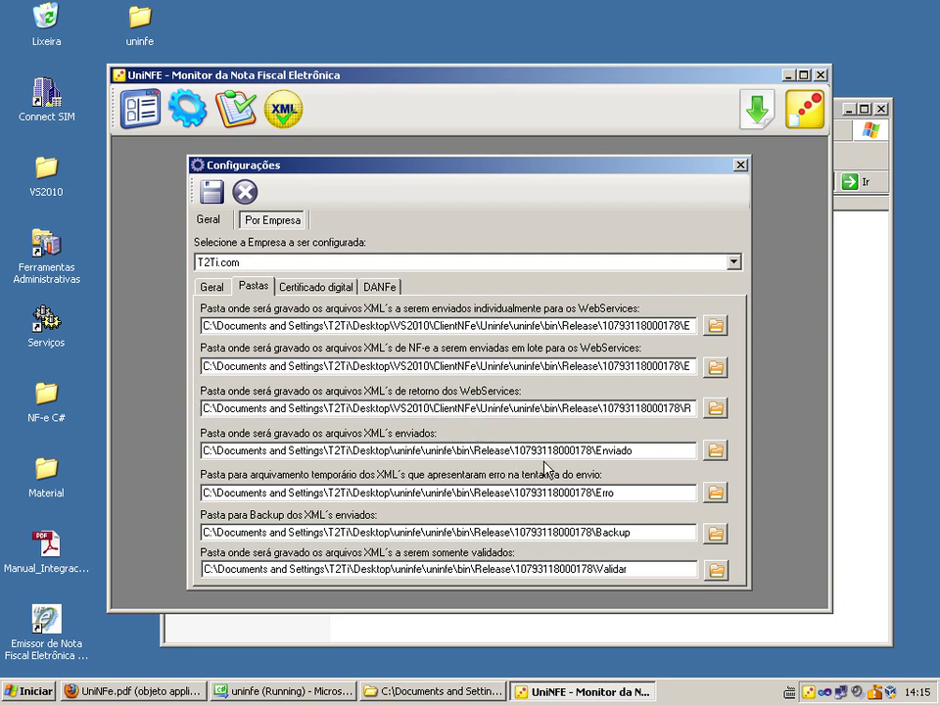
- Replace the base path of the Enviado, Erro, Backup and Validar folders with the copied Release path, and save the configuration
left_click_drag(513, 451, 201, 451)
key("ctrl+v")
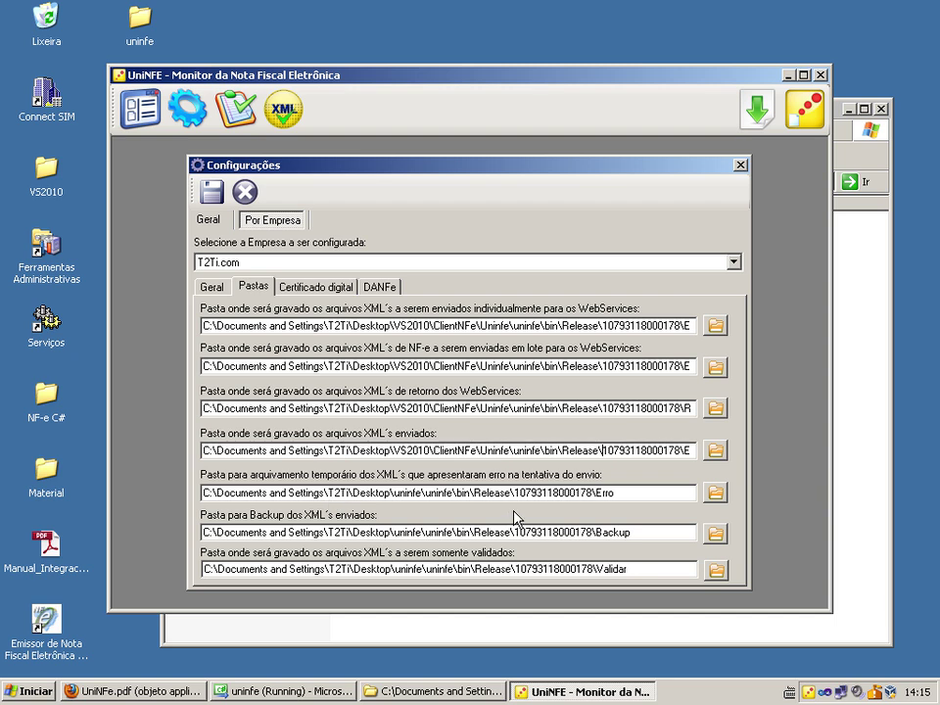
left_click_drag(516, 492, 147, 494)
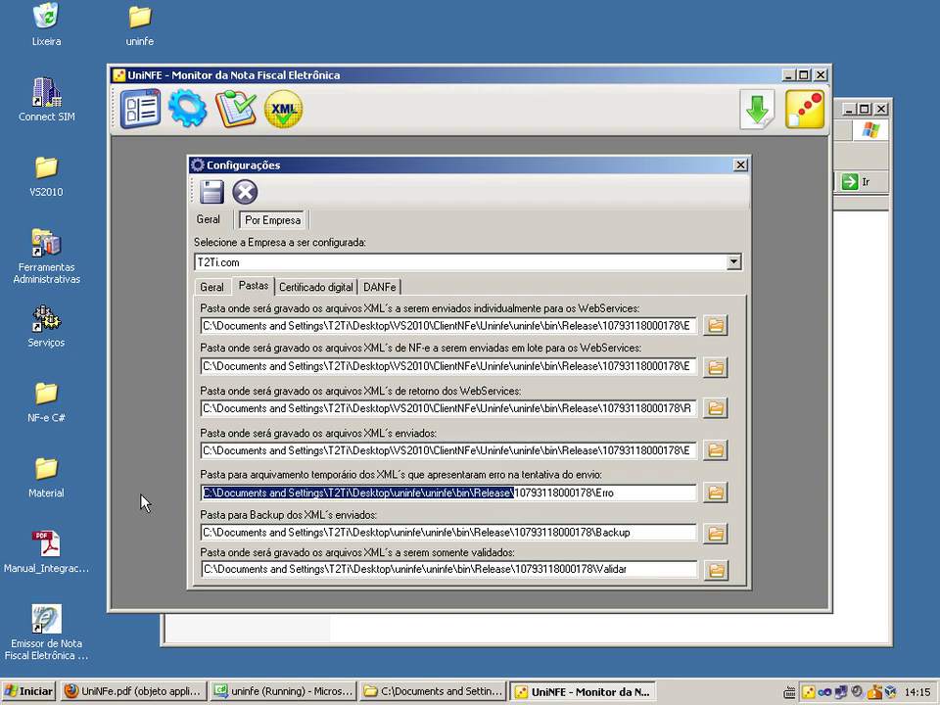
key("ctrl+v")
left_click_drag(518, 532, 200, 533)
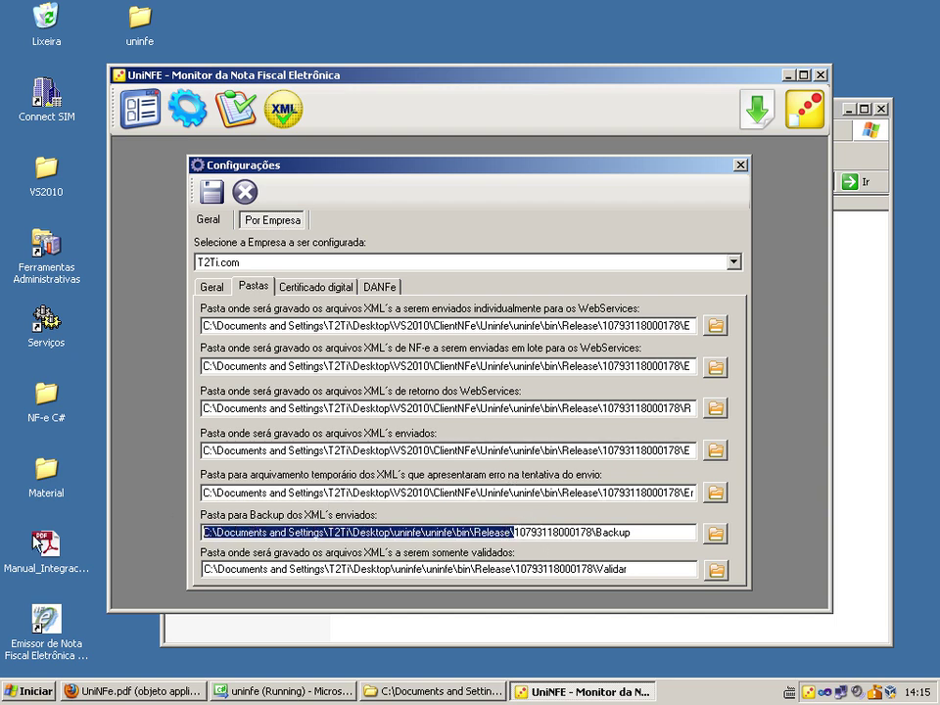
key("ctrl+v")
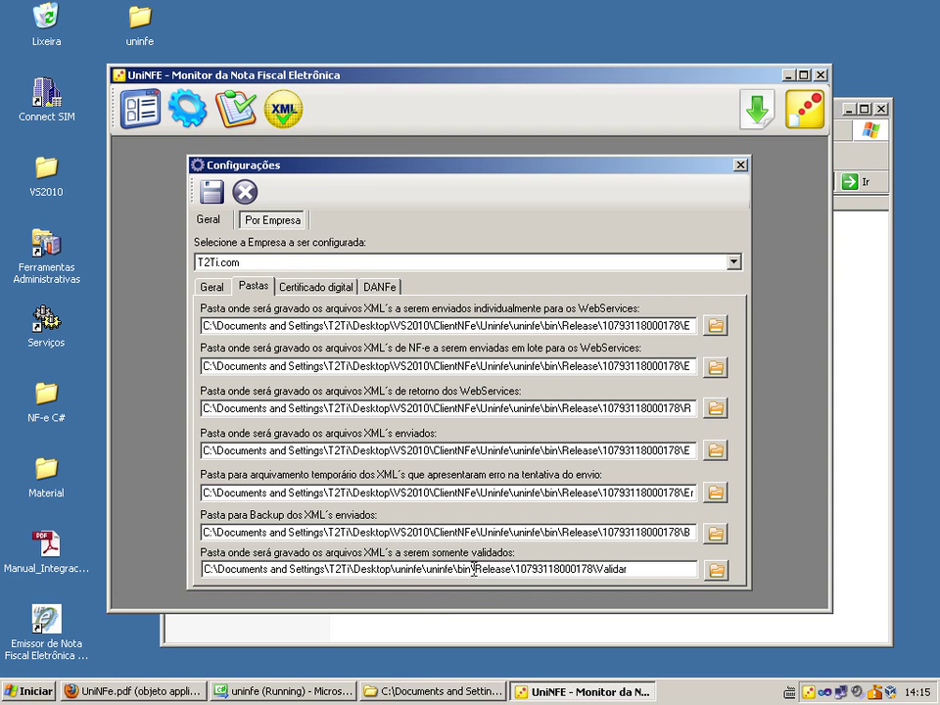
left_click_drag(515, 568, 202, 568)
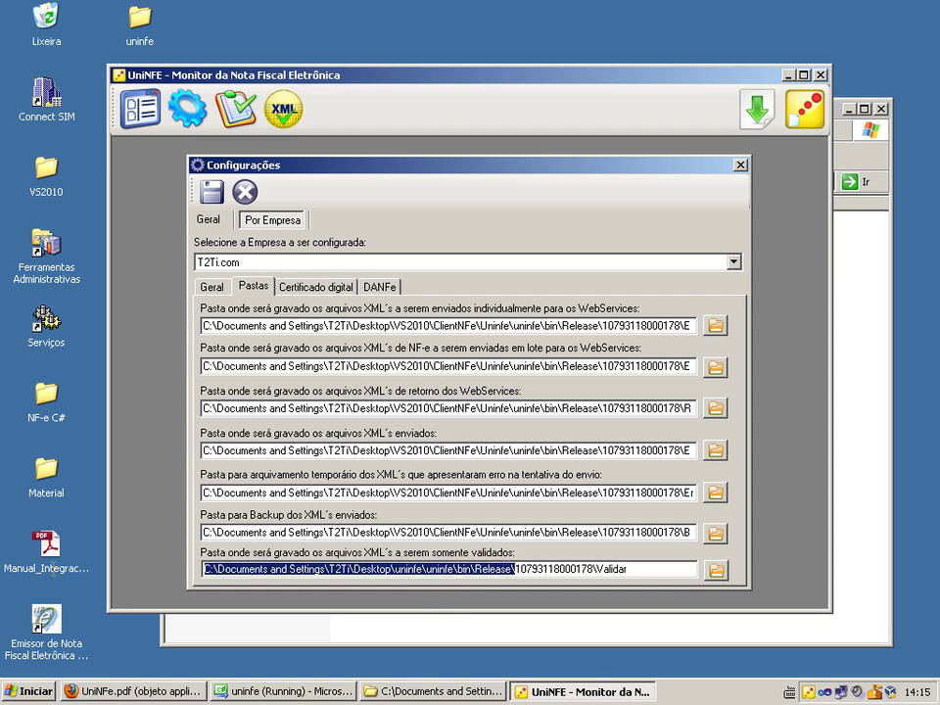
key("ctrl+v")
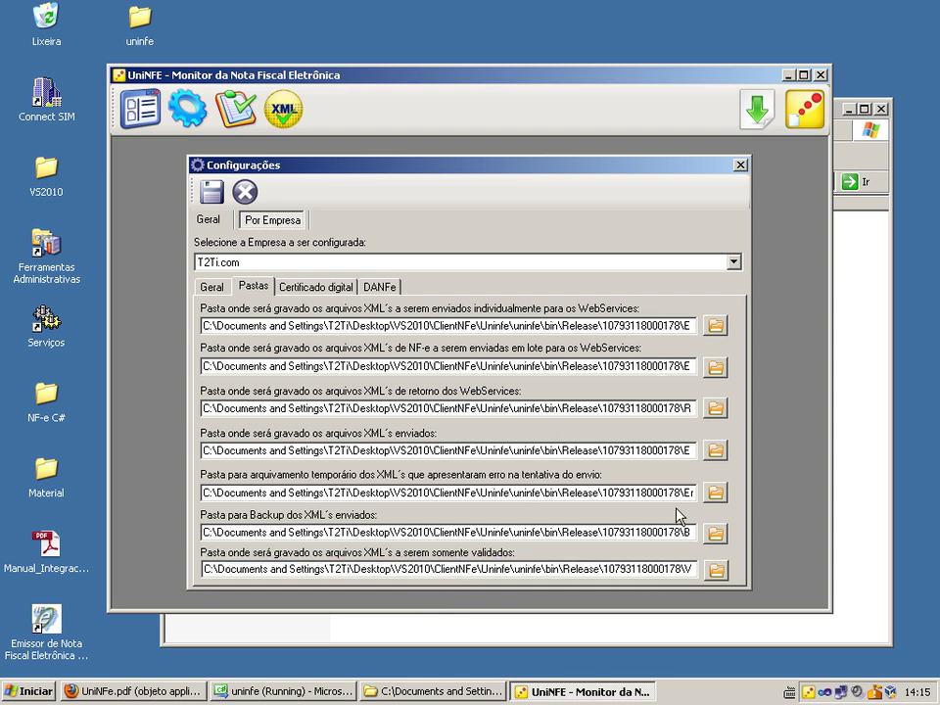
left_click(212, 193)
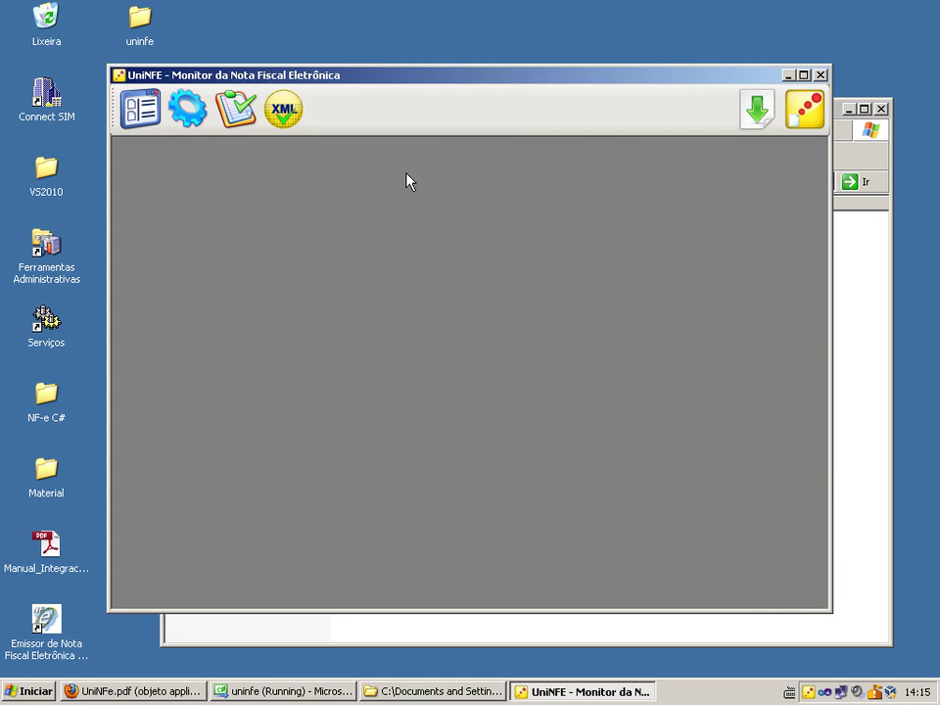
- Query the service status for Distrito Federal in Homologação with T2Ti.com's certificate and normal emission, and read the status message
left_click(236, 110)
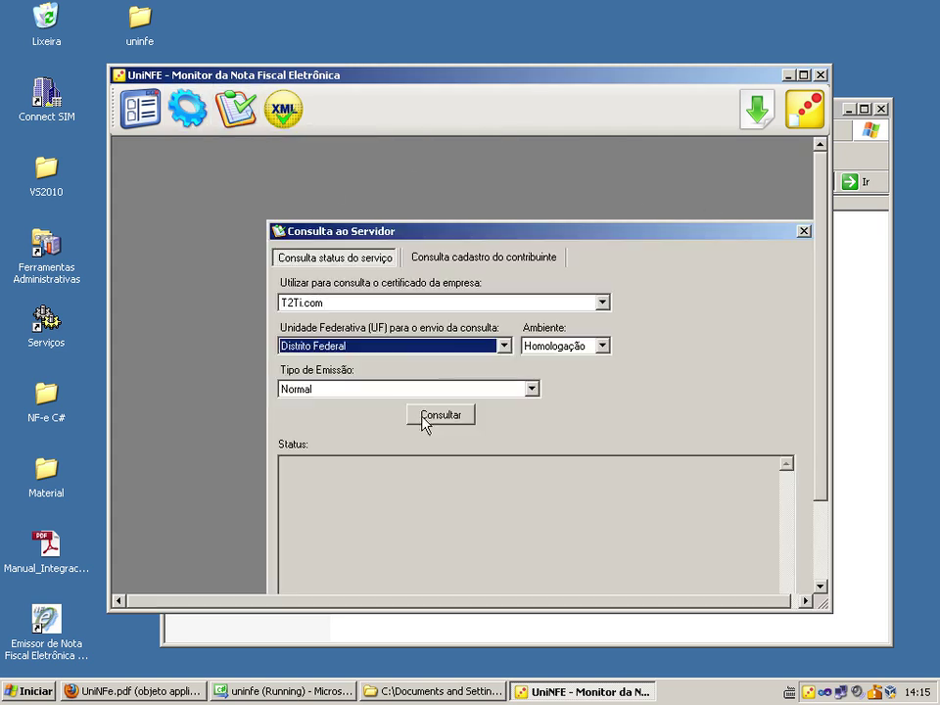
left_click_drag(439, 235, 350, 150)
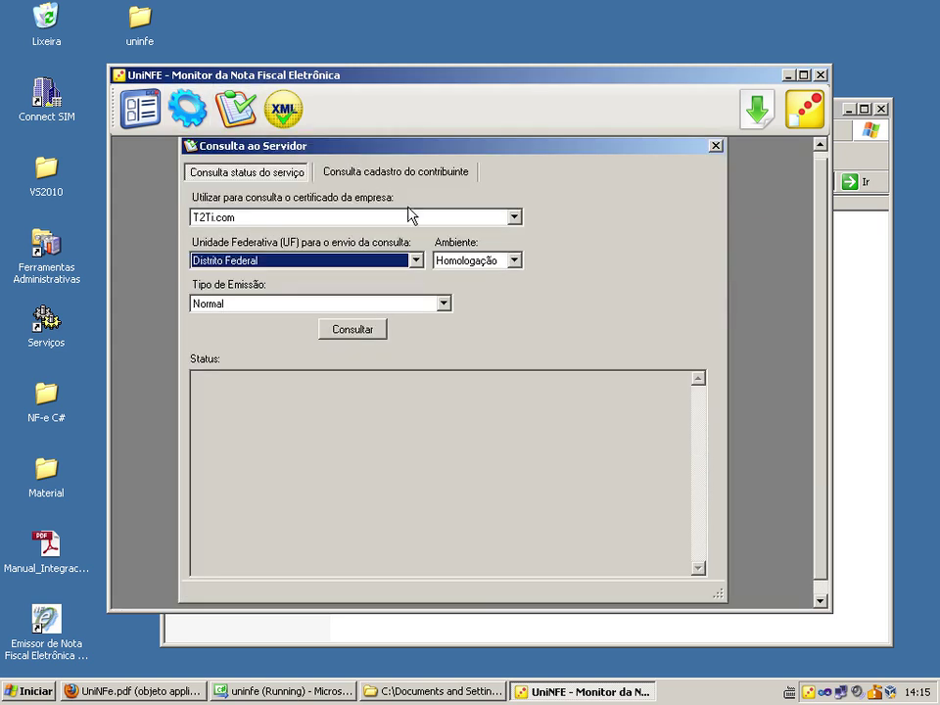
left_click(361, 335)
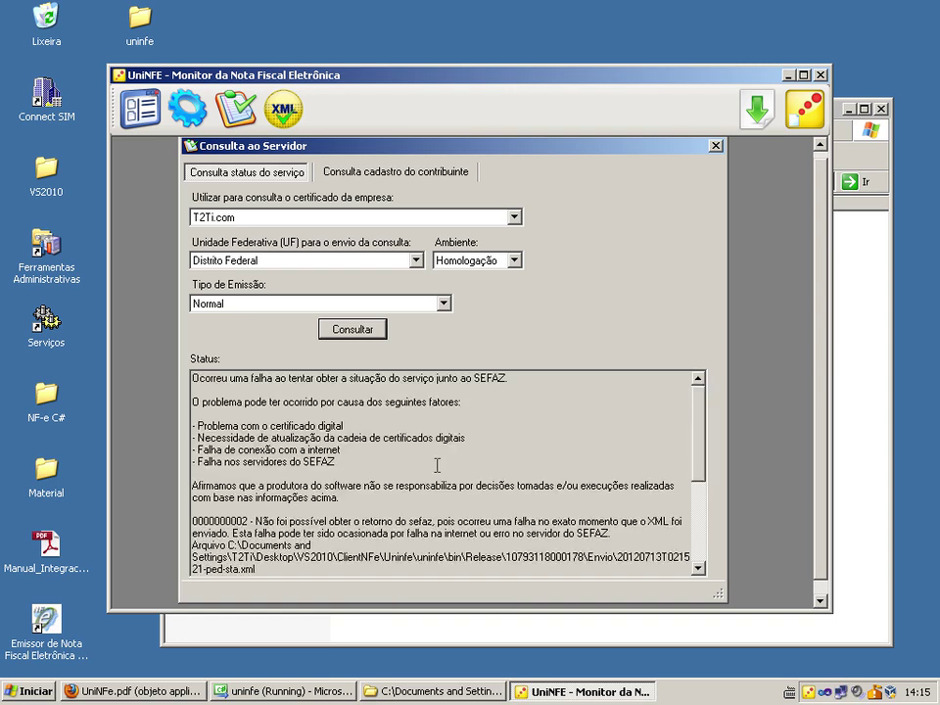
scroll(354, 522, "down", 2)
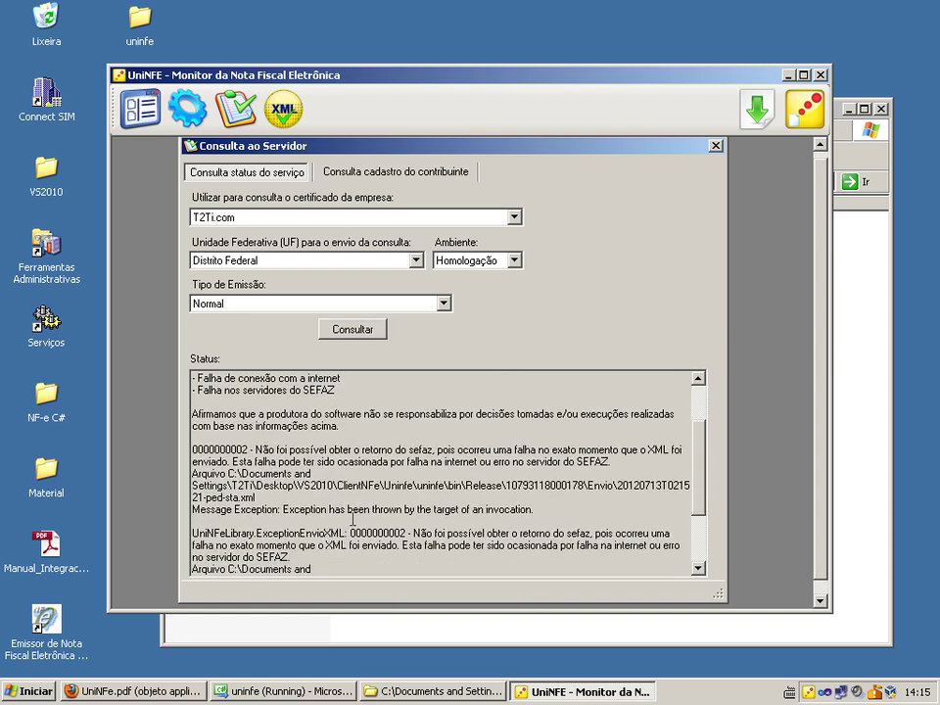
scroll(352, 520, "up", 2)
- Open the company register, save the T2Ti.com entry again, and return to the status query
left_click(140, 109)
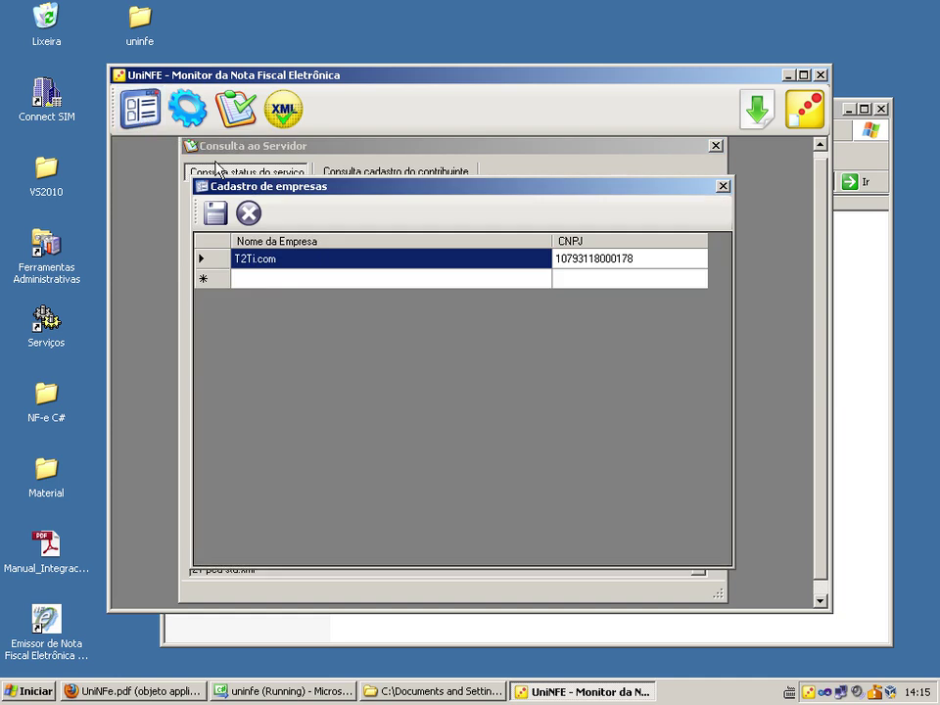
left_click(216, 213)
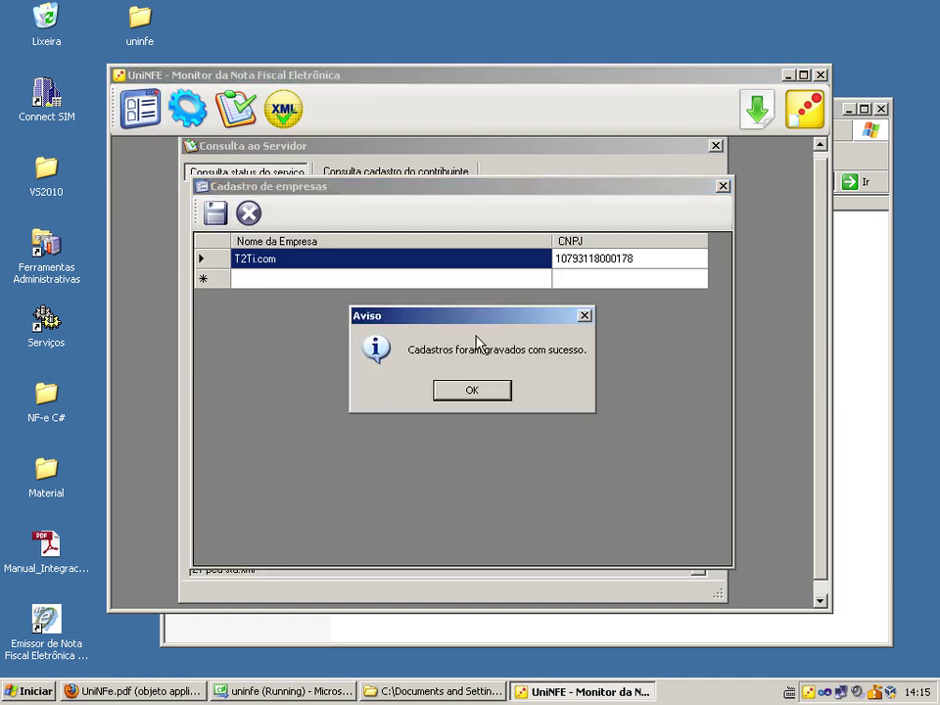
left_click(486, 395)
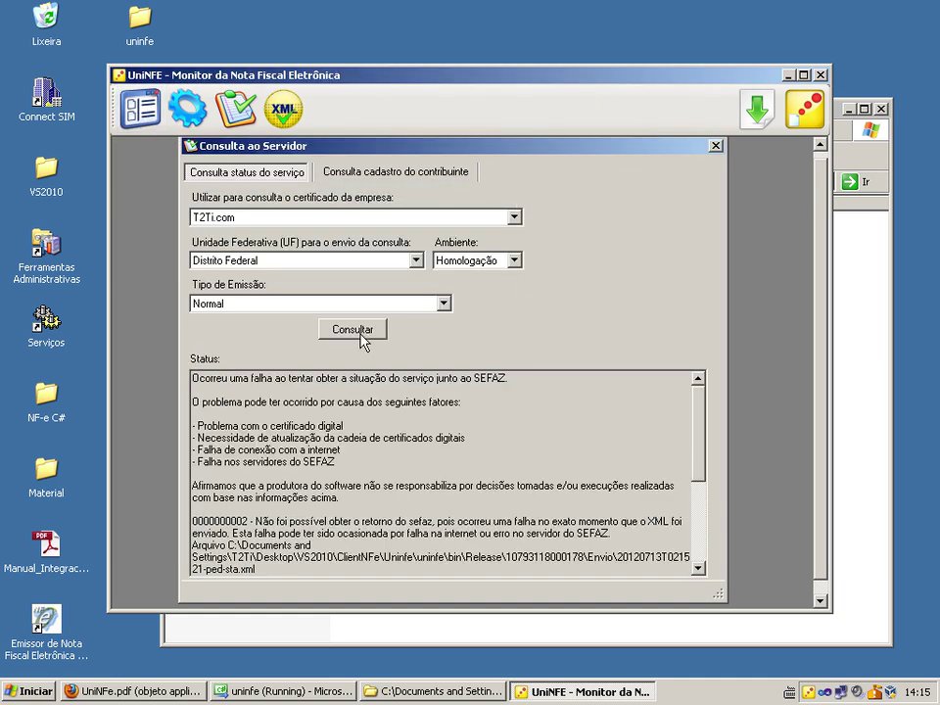
- Examine the XML file path in the status message, and inspect the company's Envio, Retorno and Erro folders in Windows Explorer
left_click_drag(481, 563, 692, 562)
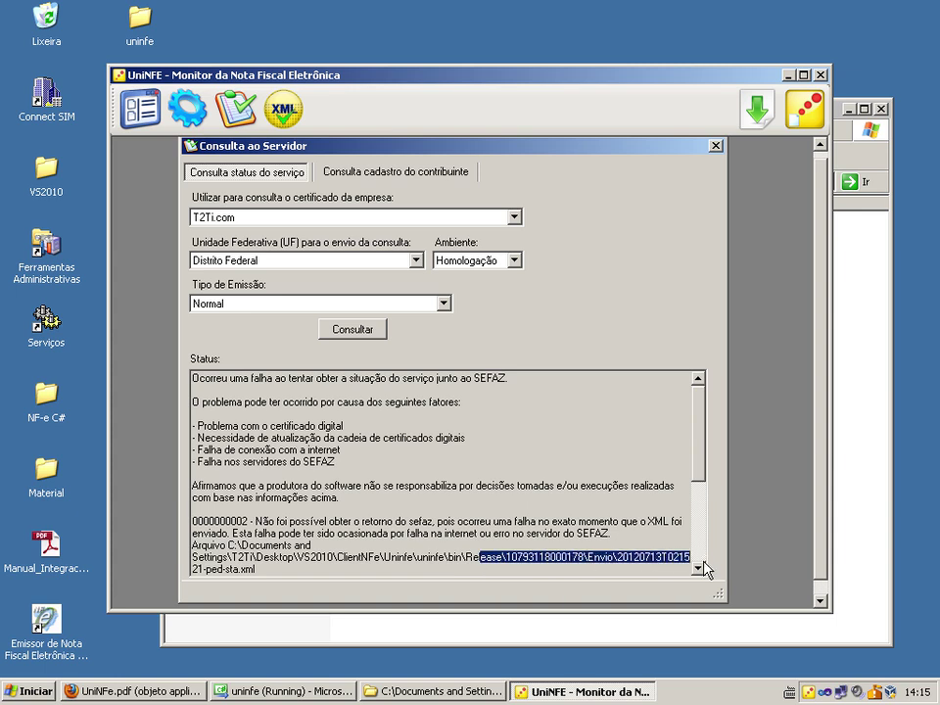
key("alt+Tab")
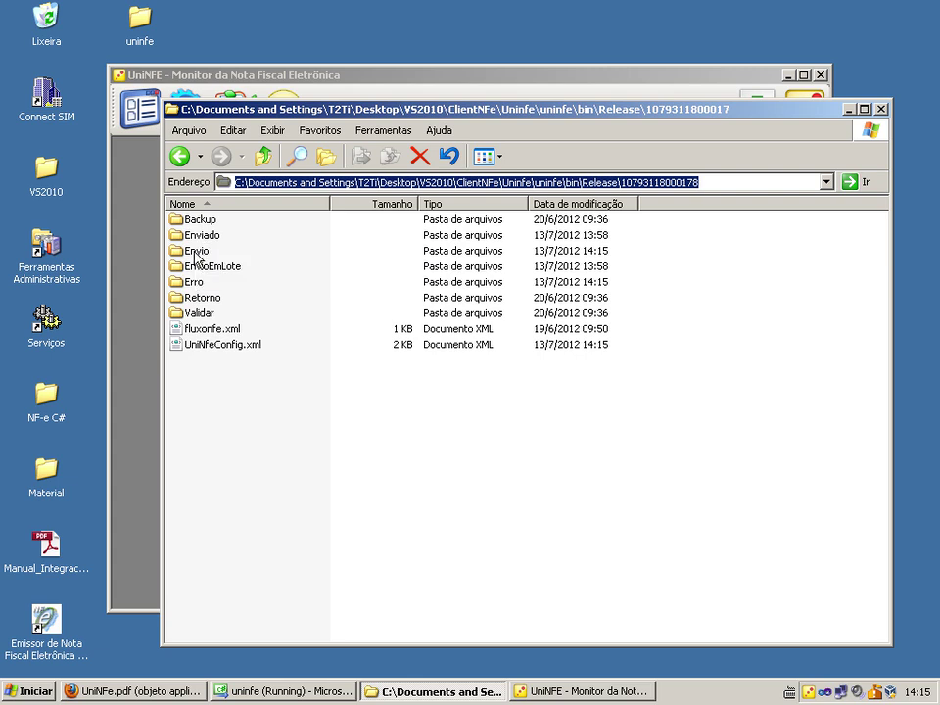
double_click(196, 251)
key("BackSpace")
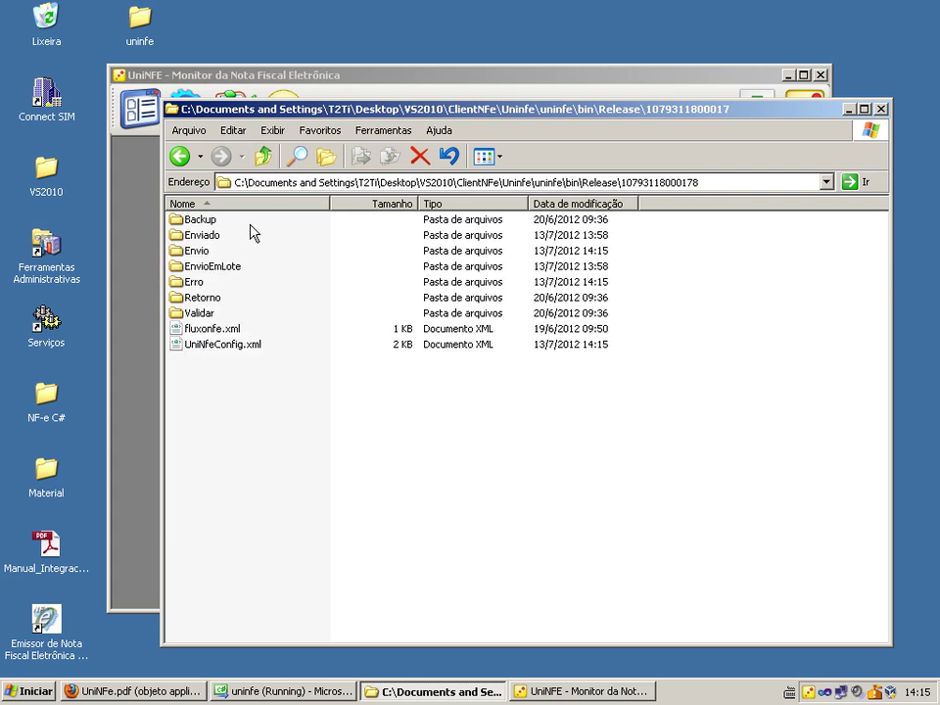
double_click(208, 298)
left_click(263, 155)
double_click(190, 286)
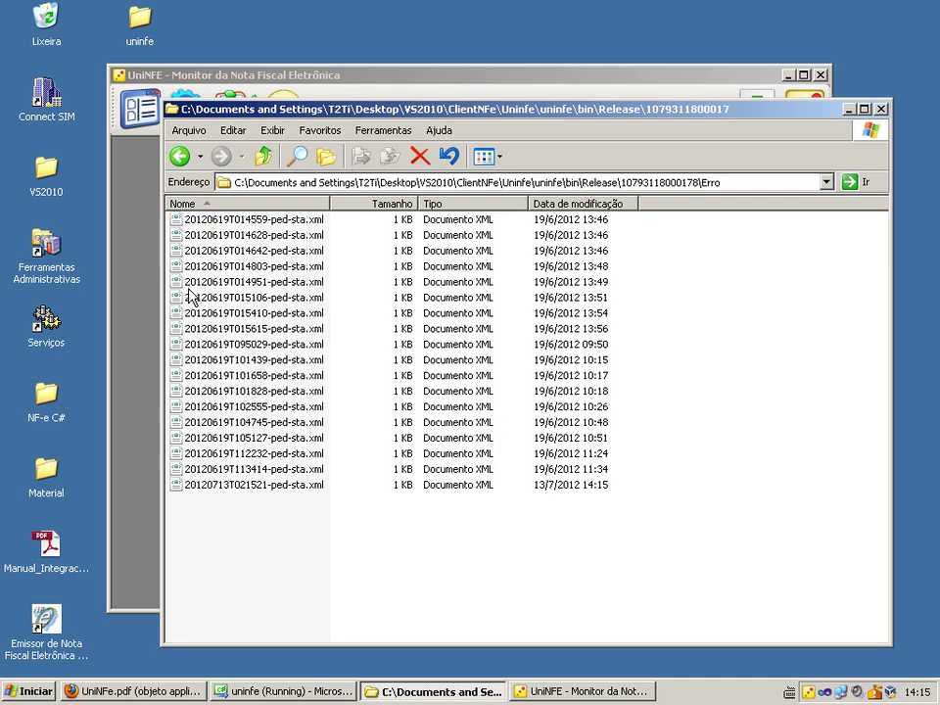
- Open 20120713T021521-ped-sta.xml from the Erro folder, examine its tpAmb and cUF tags, close it, and return to the company folder in Windows Explorer
double_click(266, 485)
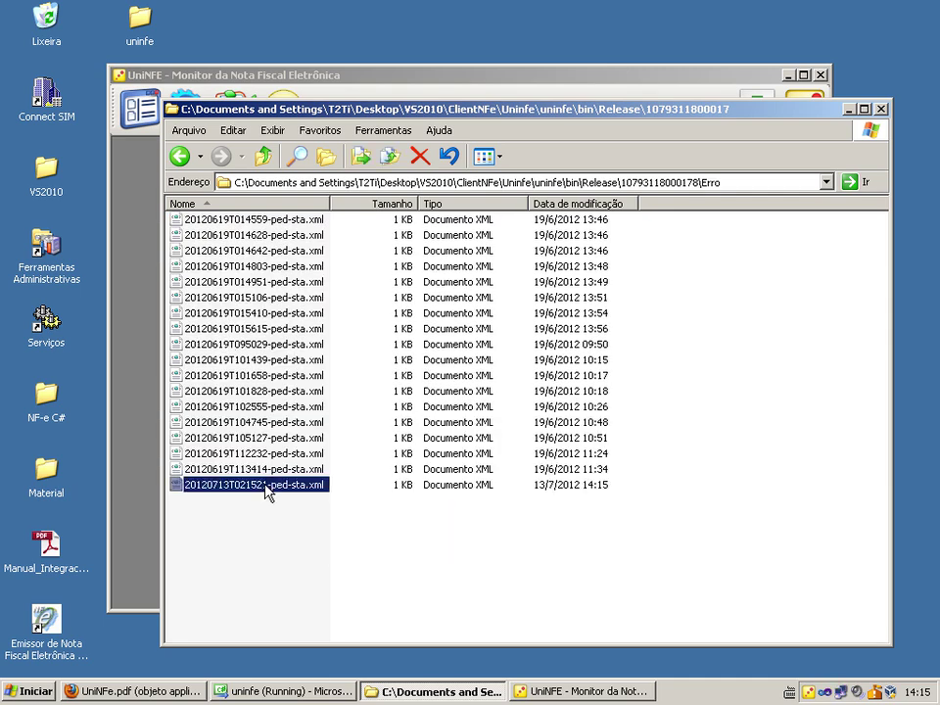
left_click(222, 180)
left_click(61, 110, "shift")
left_click(155, 128)
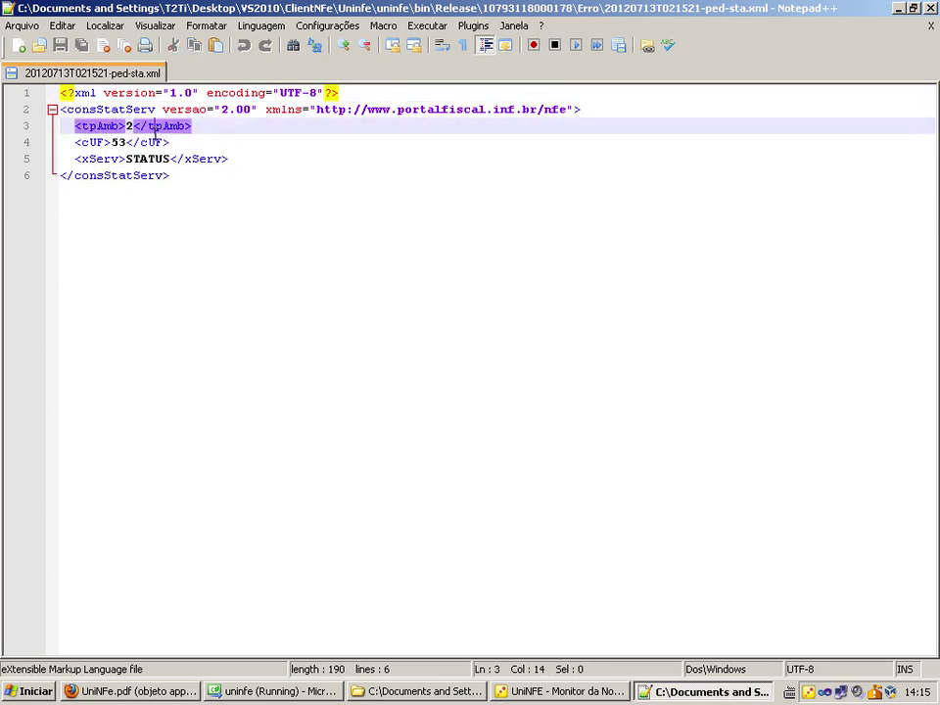
left_click(105, 142)
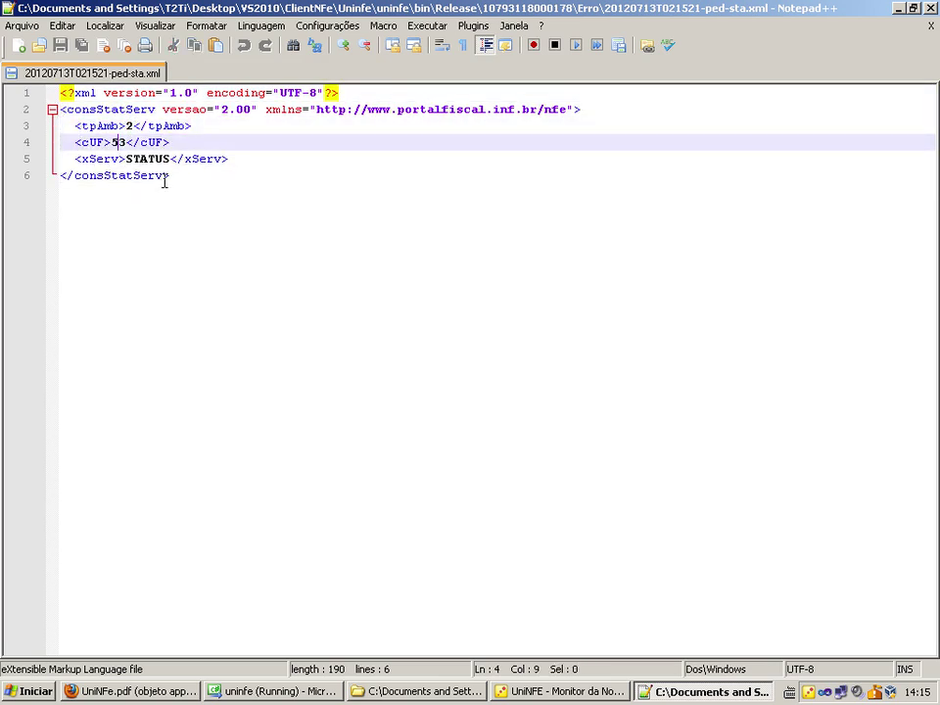
left_click(107, 45)
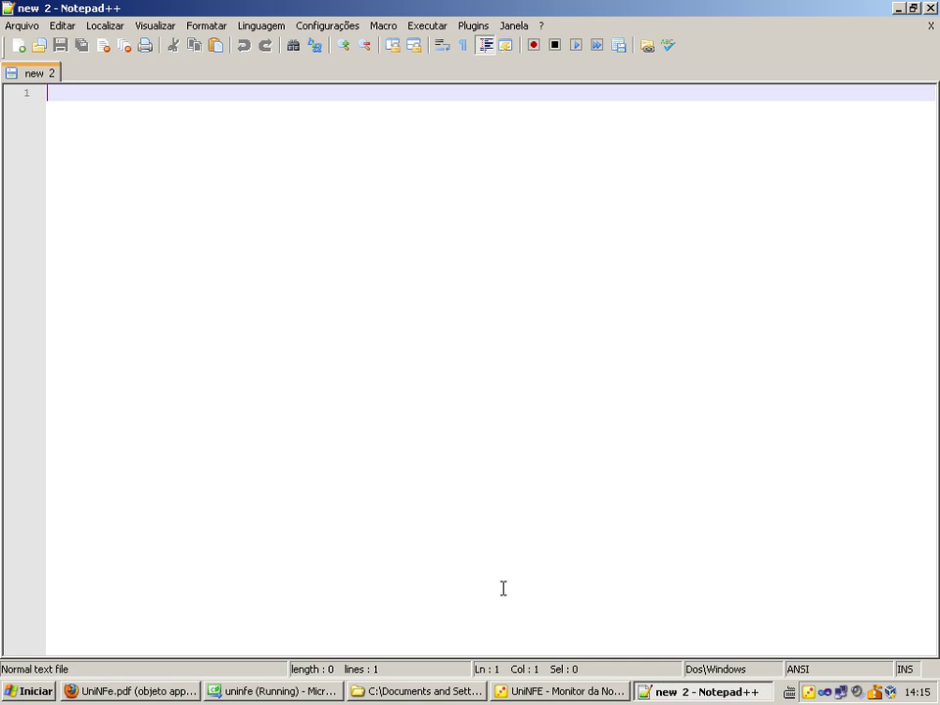
left_click(461, 690)
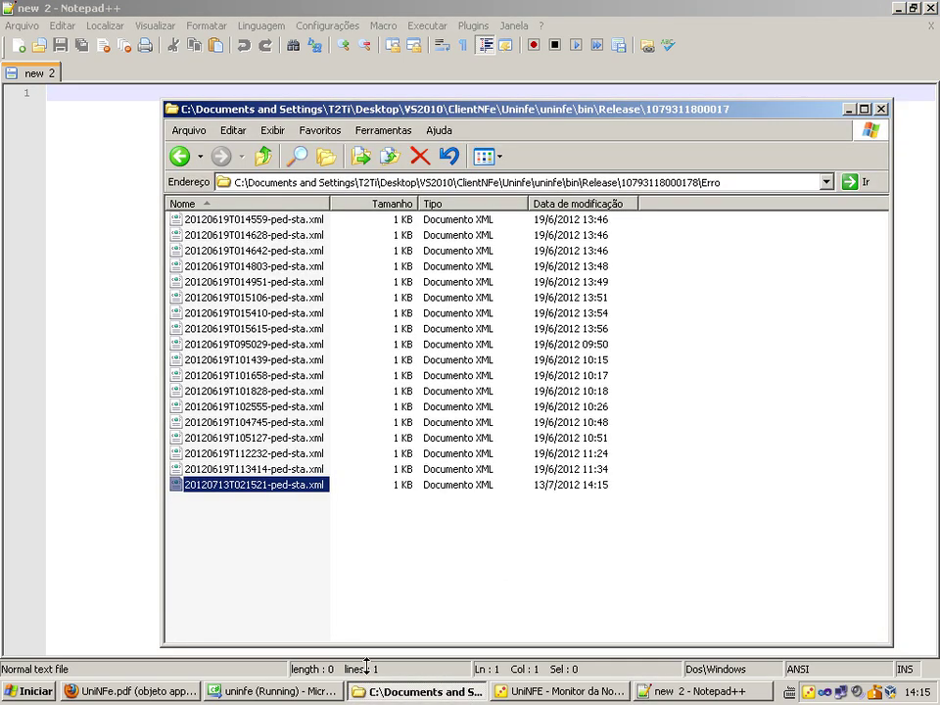
left_click(266, 159)
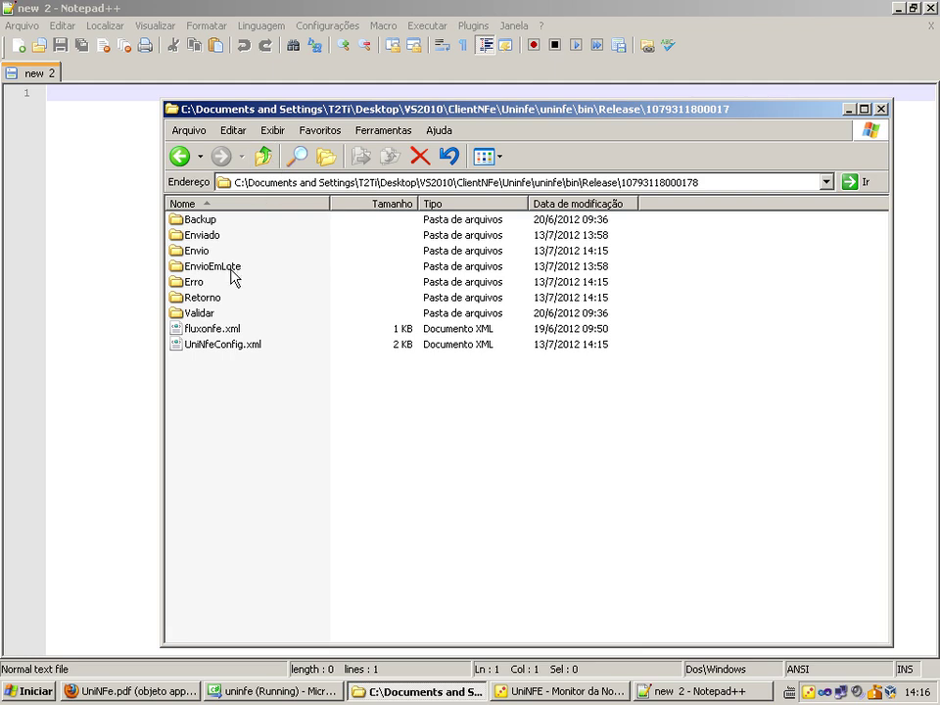
- Switch to UniNFe, clear the selection in the status message, and narrow and reposition the Consulta ao Servidor form
left_click(548, 692)
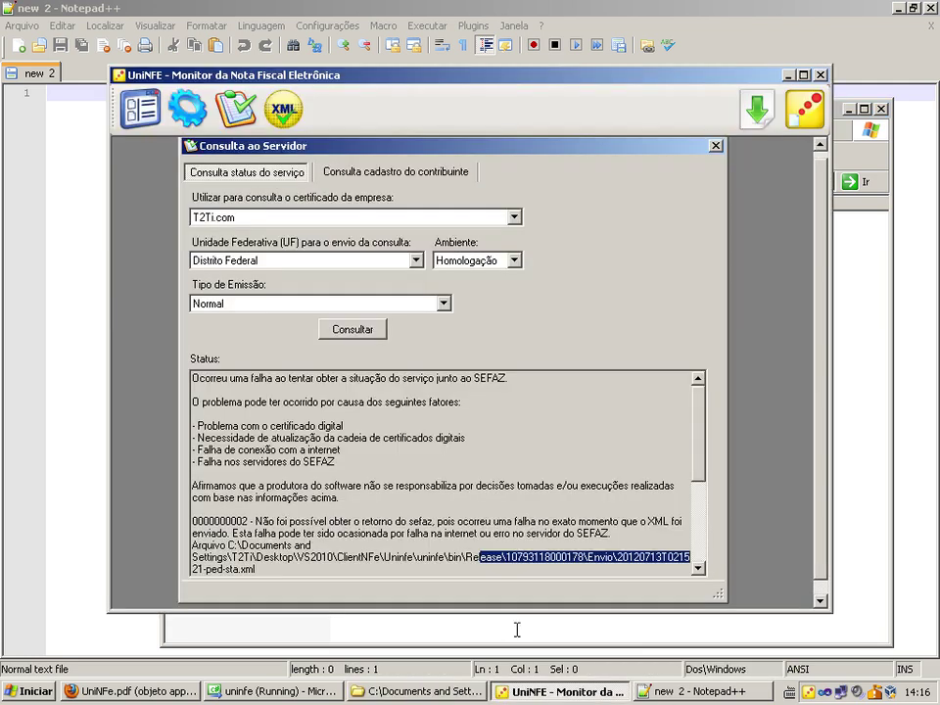
left_click(492, 563)
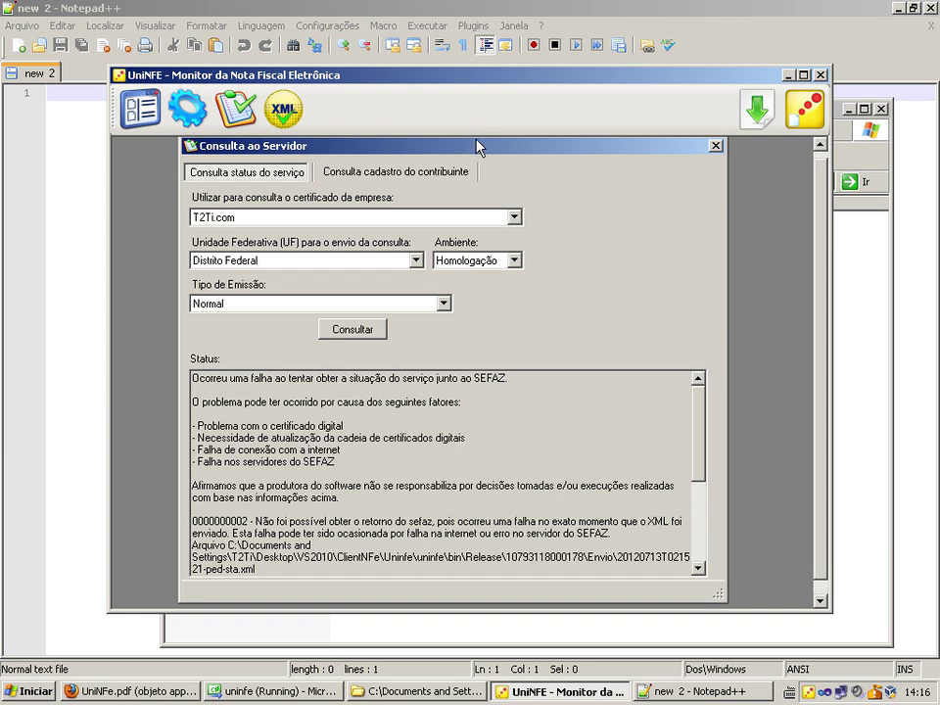
left_click_drag(476, 143, 474, 206)
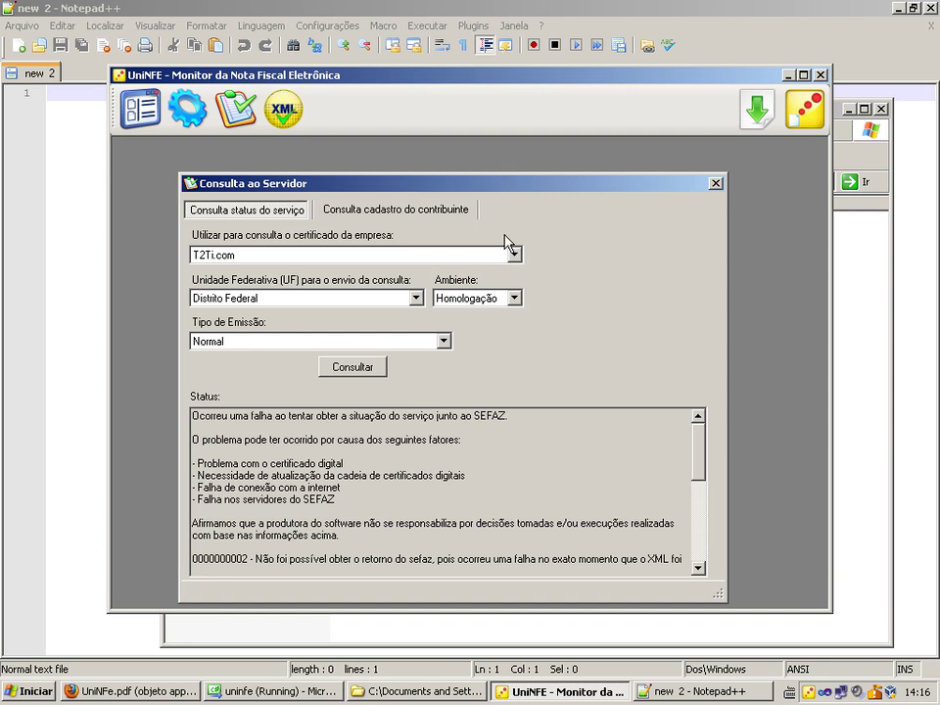
left_click_drag(725, 305, 656, 304)
left_click_drag(479, 183, 543, 157)
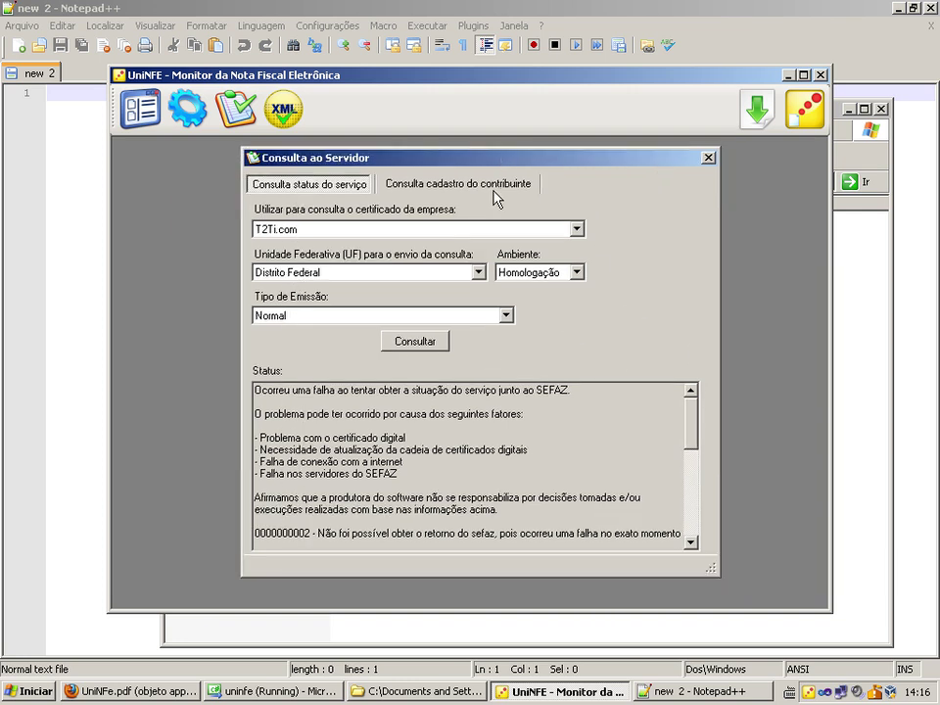
- Query the service status for Rio Grande do Sul in Homologação with normal emission, and read the status message
left_click(409, 274)
scroll(365, 355, "down", 1)
scroll(363, 349, "down", 3)
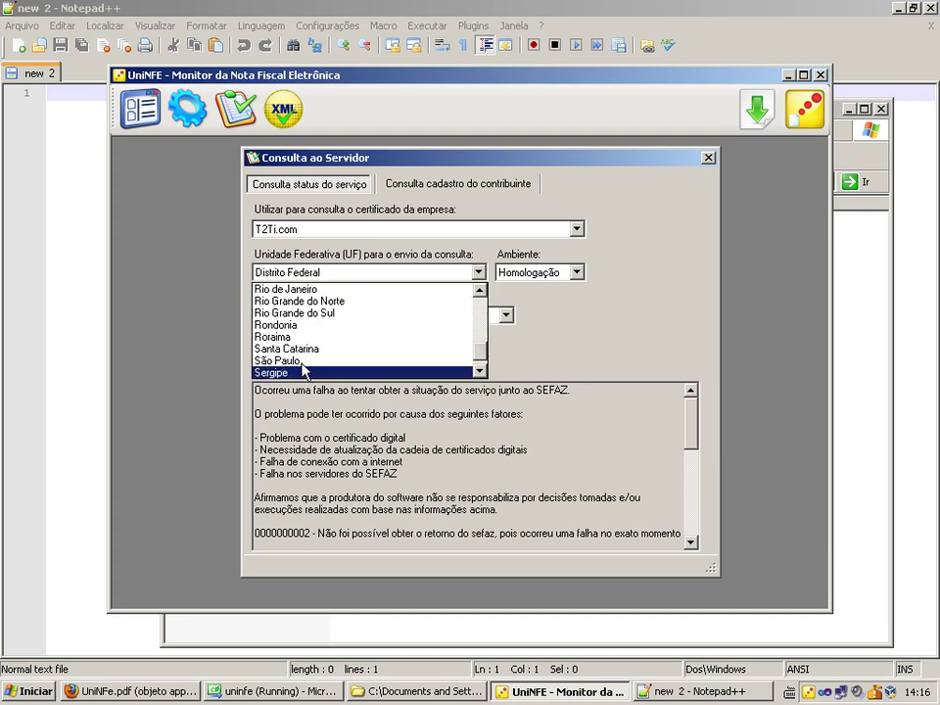
scroll(303, 354, "down", 1)
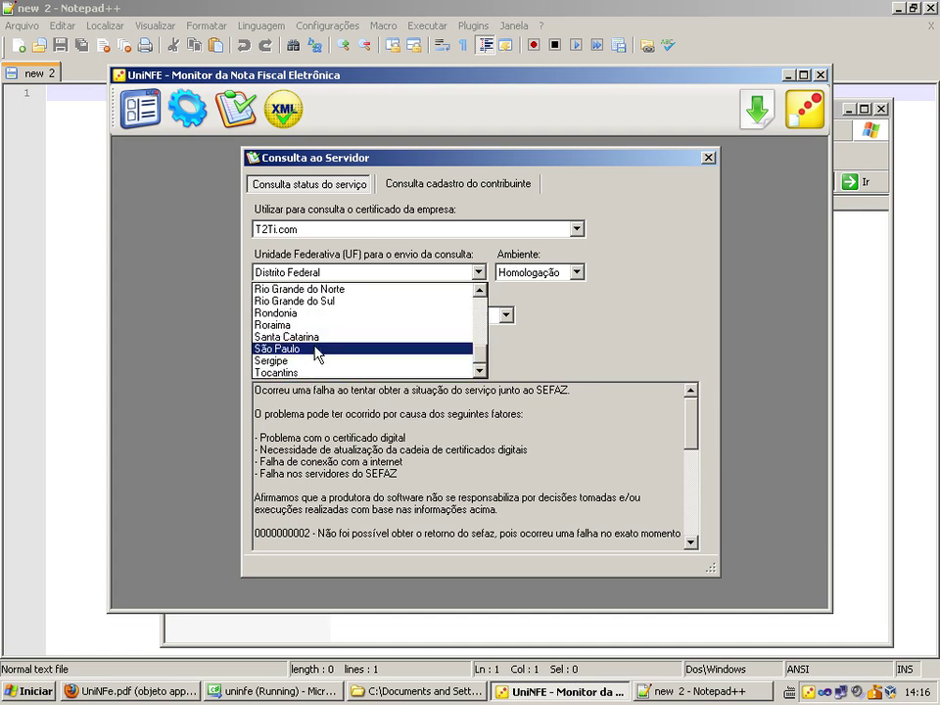
left_click(318, 302)
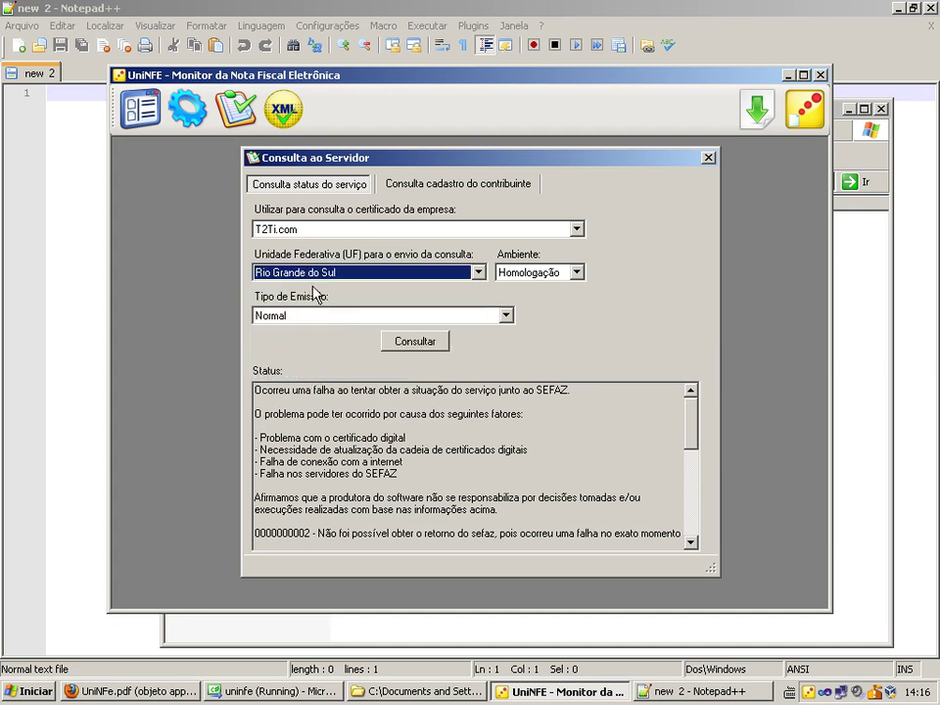
left_click(409, 345)
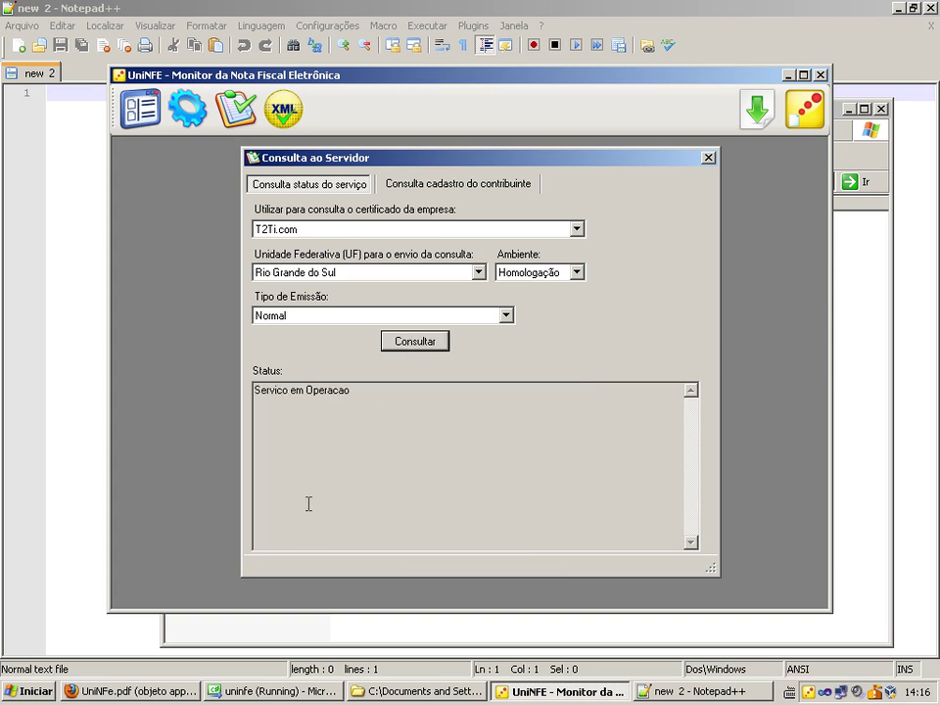
left_click_drag(369, 399, 259, 395)
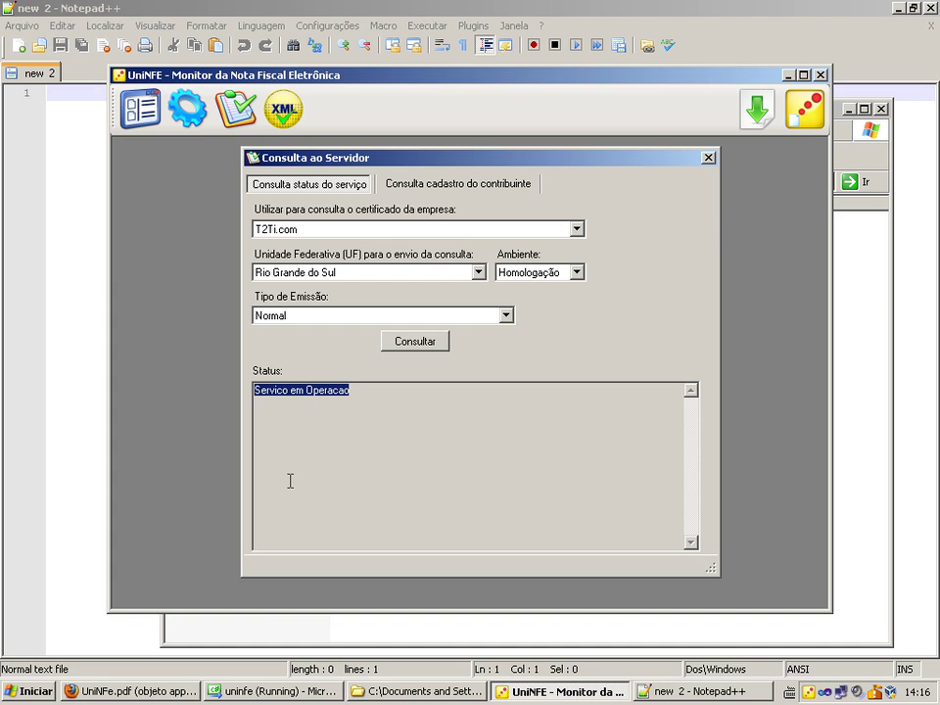
- Browse the list of federative units without changing the selection, and highlight the status message again
left_click(423, 279)
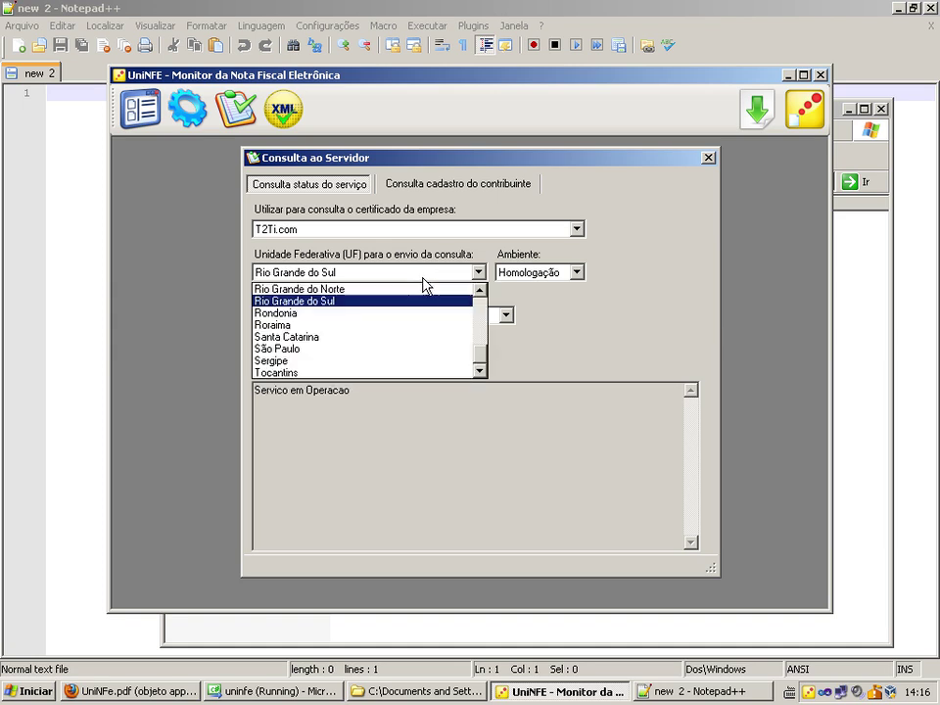
mouse_move(479, 355)
left_mouse_down()
mouse_move(479, 325)
mouse_move(478, 359)
left_mouse_up()
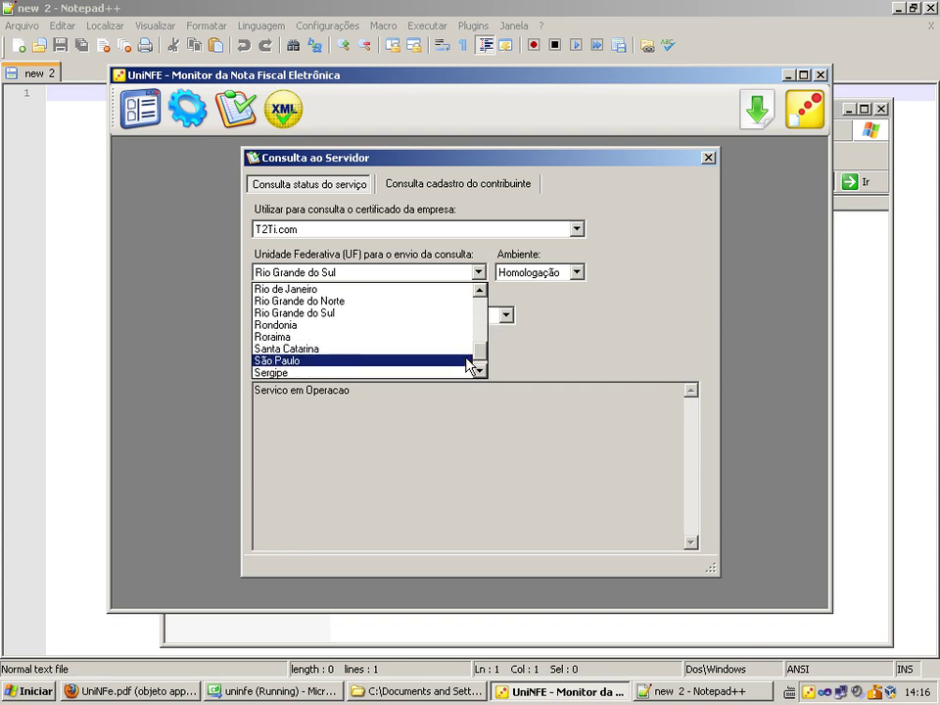
left_click(416, 483)
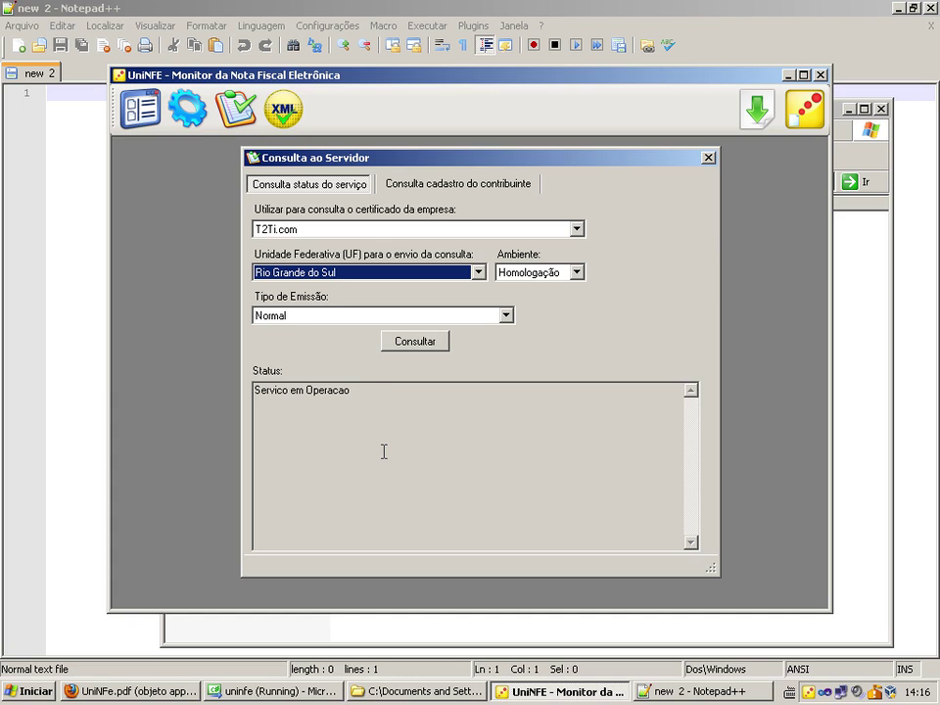
left_click_drag(358, 406, 248, 385)
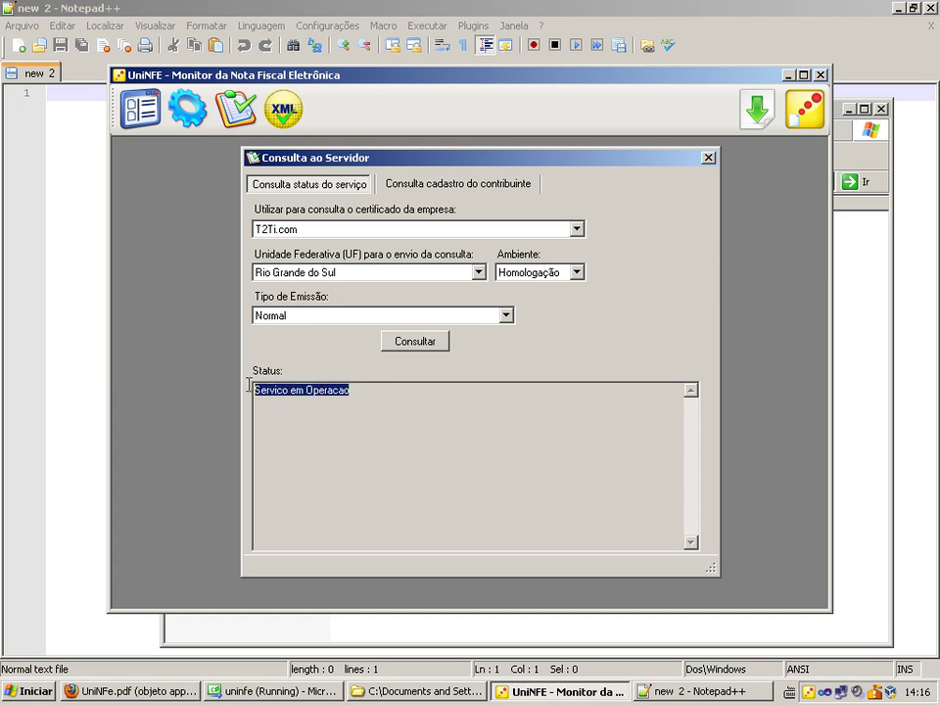
- Inspect the company's Retorno, Erro and Enviado folders in Windows Explorer, and close the Explorer window
left_click(411, 691)
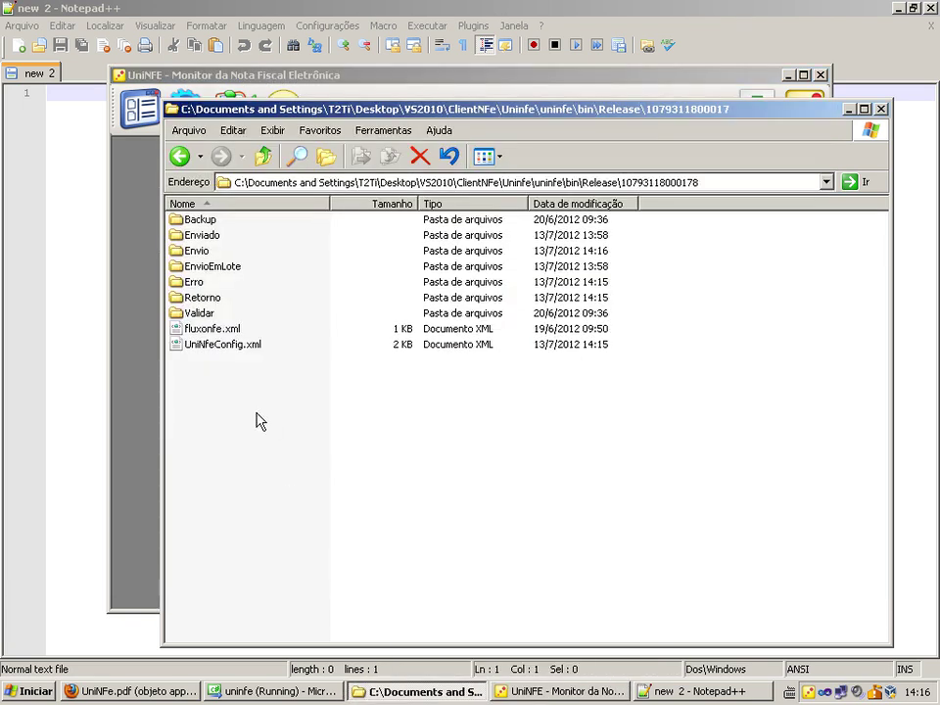
left_click(191, 300)
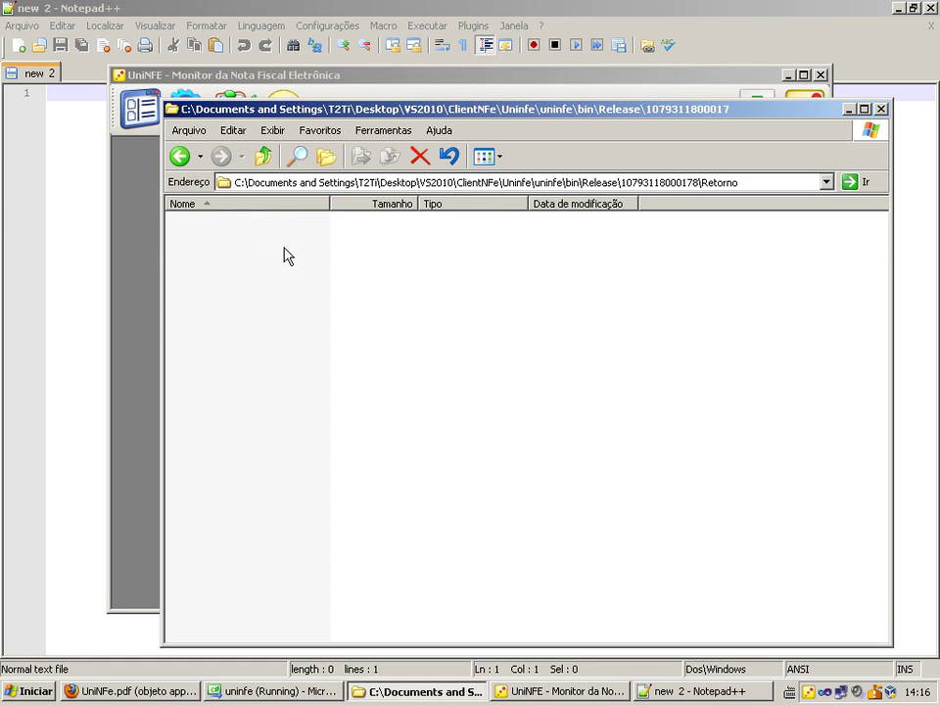
left_click(264, 157)
left_click(201, 282)
double_click(203, 283)
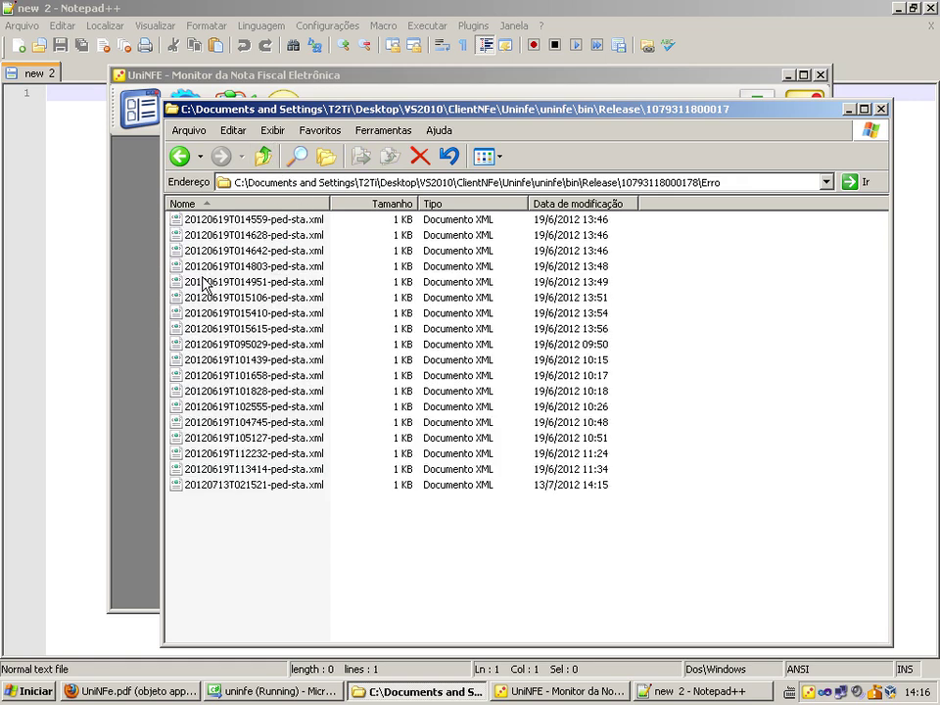
left_click(264, 155)
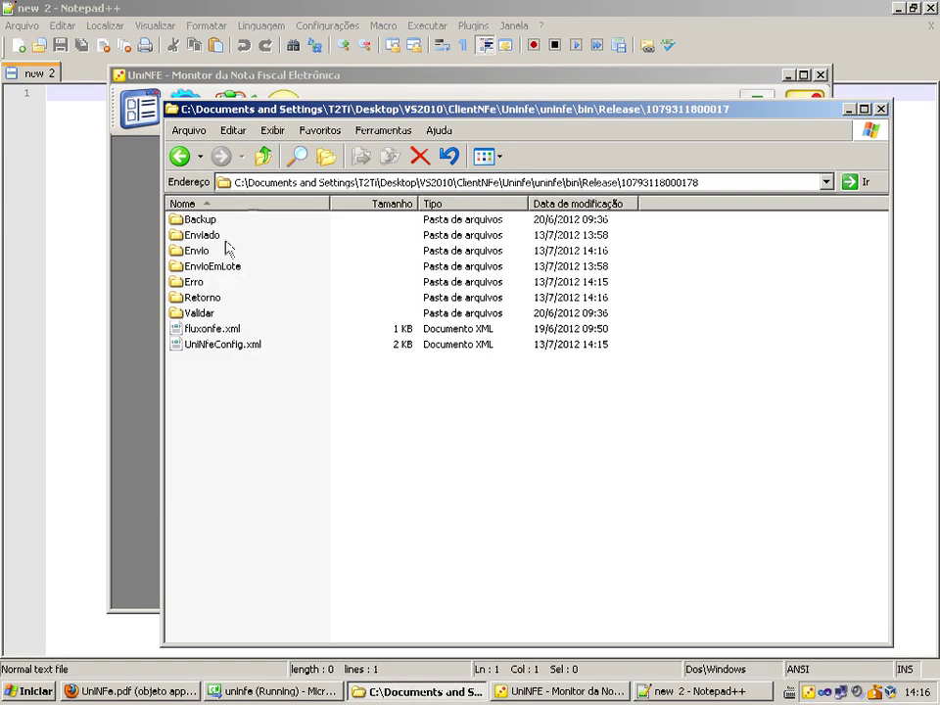
left_click(207, 252)
left_click(202, 237)
double_click(201, 238)
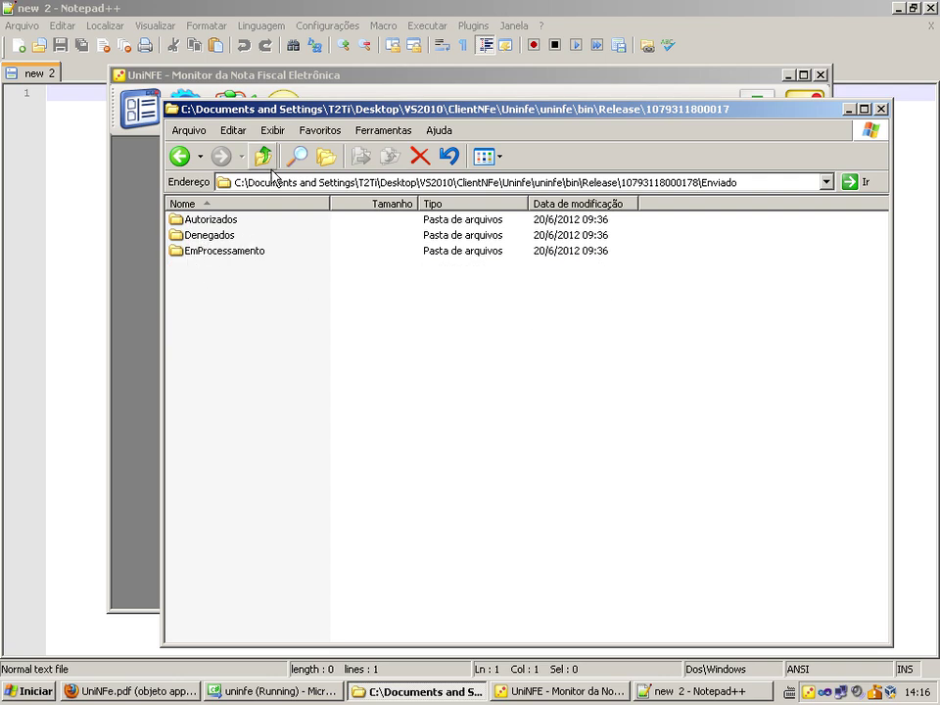
key("BackSpace")
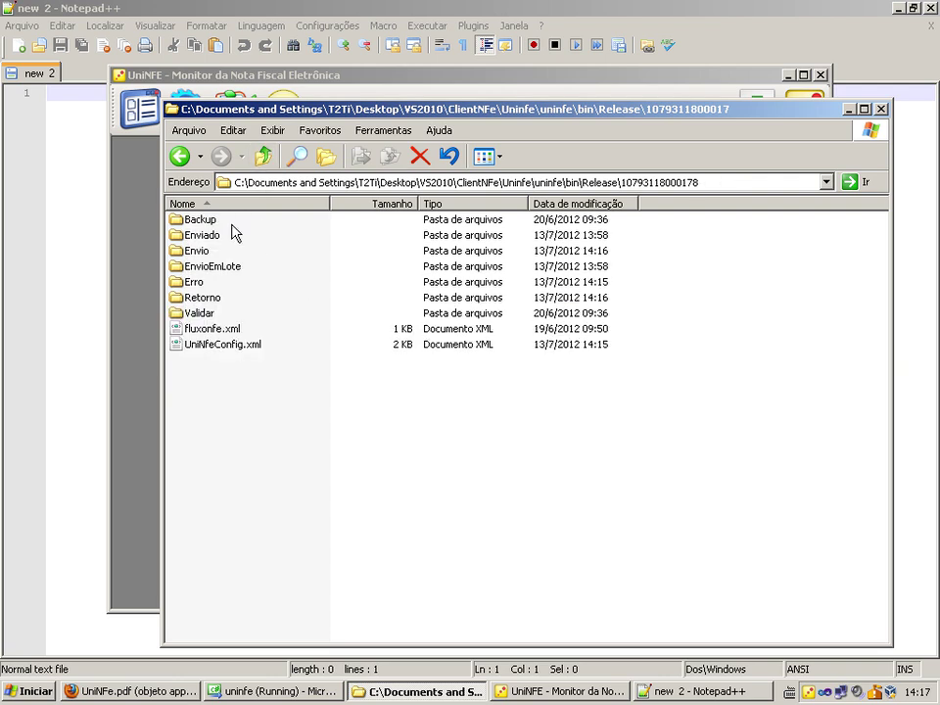
left_click(881, 108)
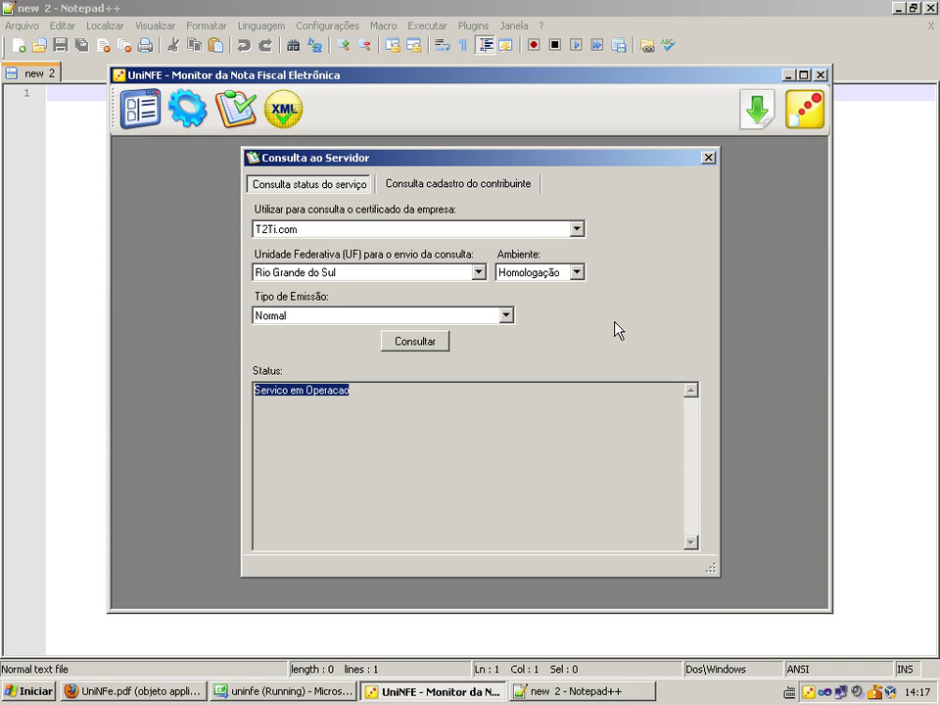
- Review the table of contents of the UniNFe.pdf manual in Firefox, and close the manual
left_click(178, 698)
scroll(285, 243, "down", 3)
scroll(285, 242, "up", 3)
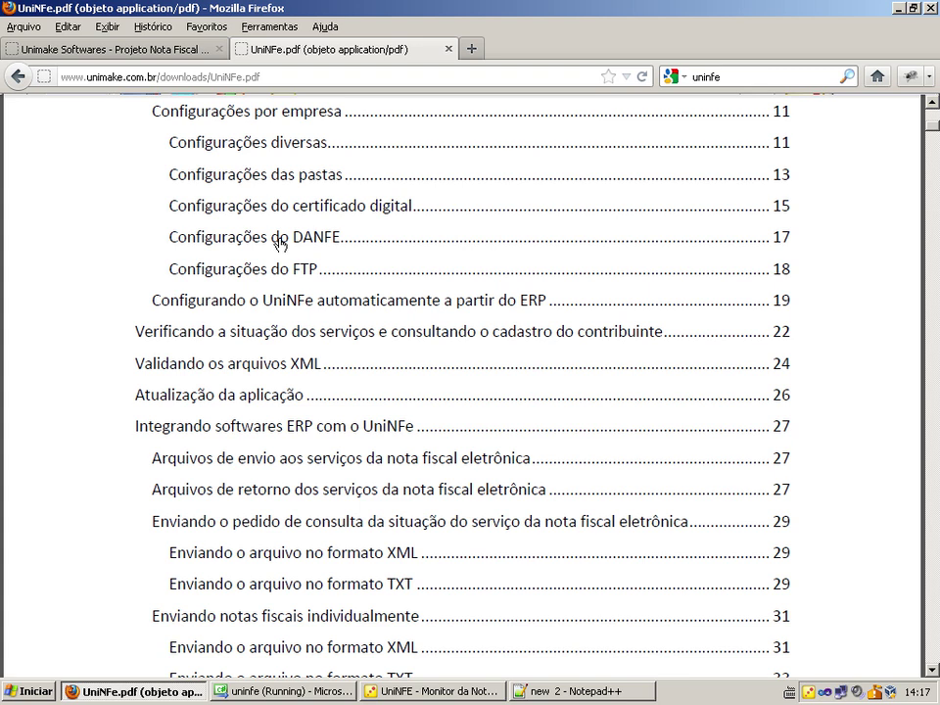
left_click(448, 48)
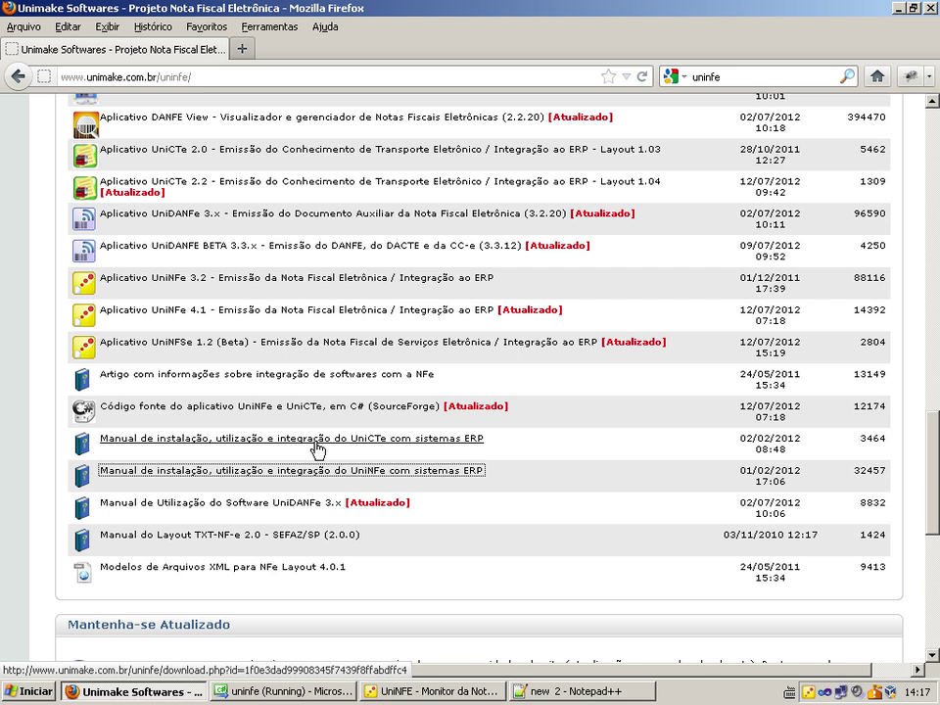
- Examine the EnviarArquivo method of absServicoApp.cs in Visual C# 2010 Express, and return to UniNFe's status query
left_click(269, 693)
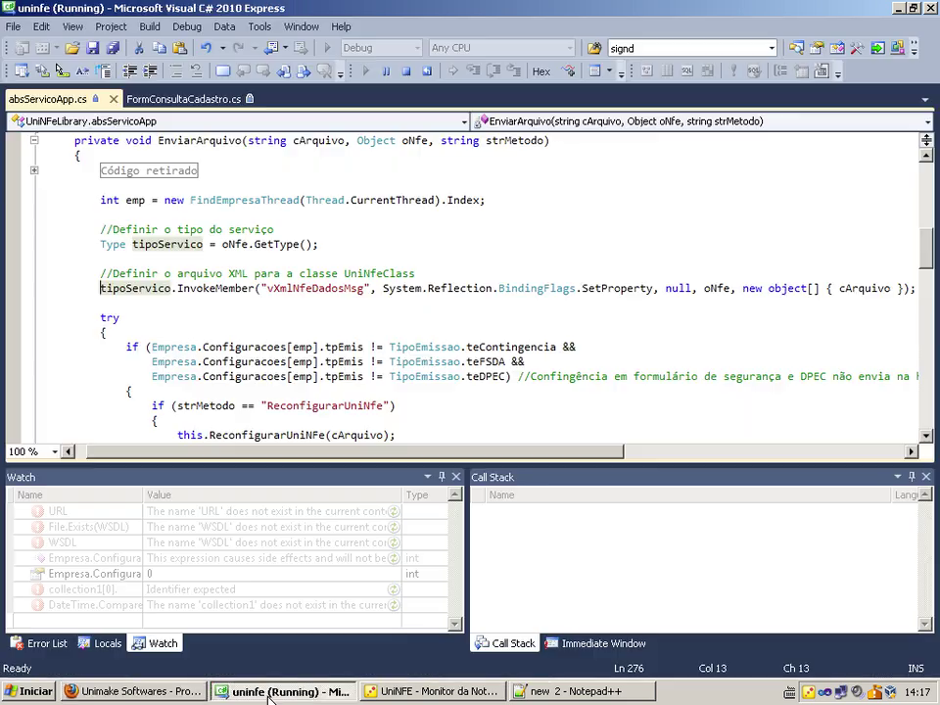
left_click(178, 348)
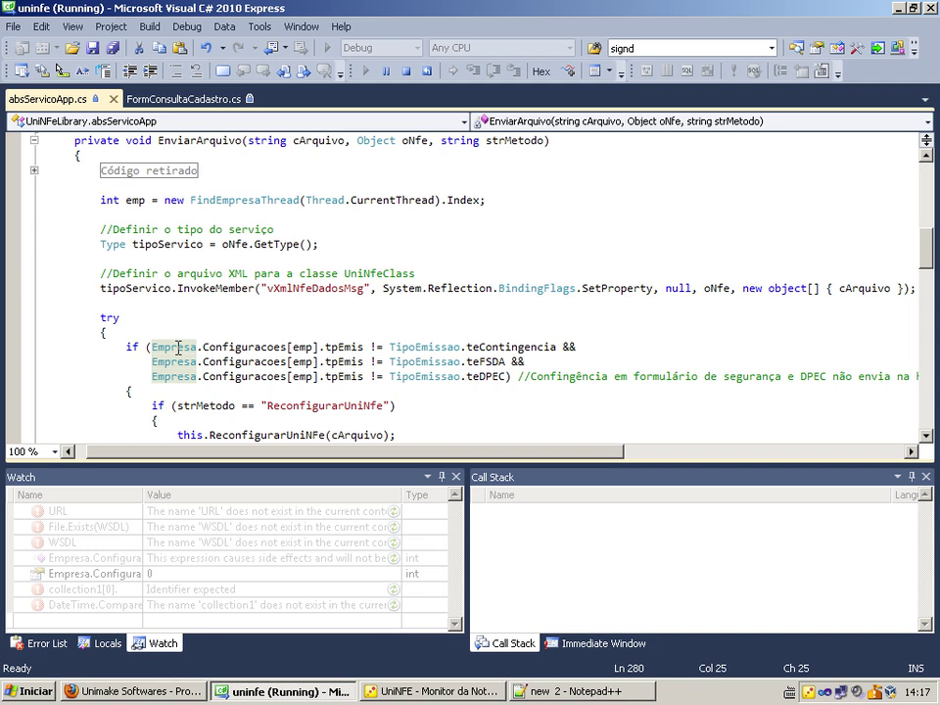
left_click(431, 691)
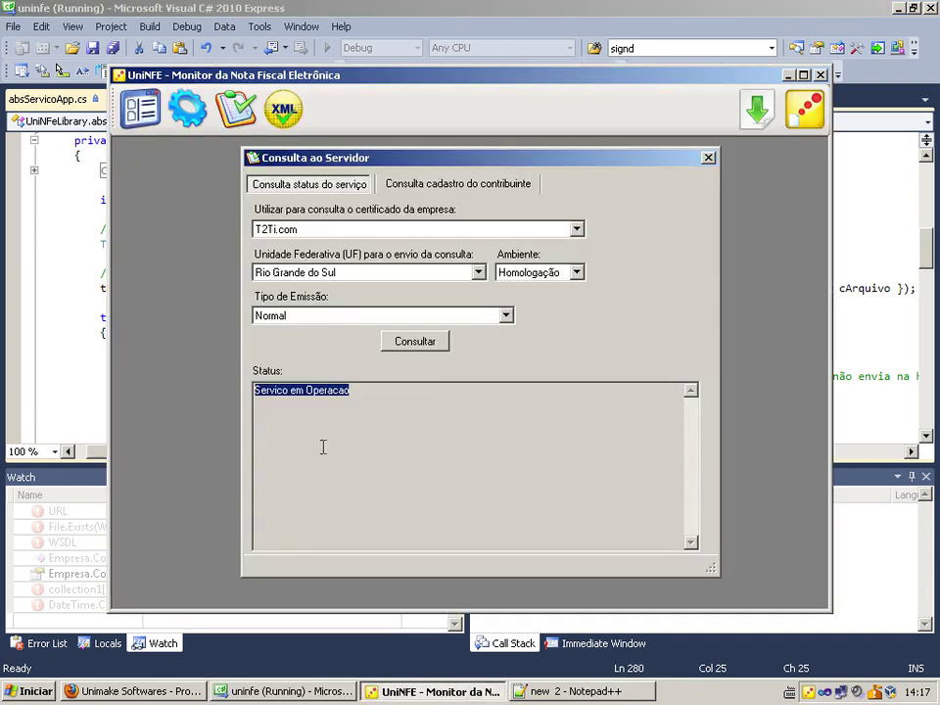